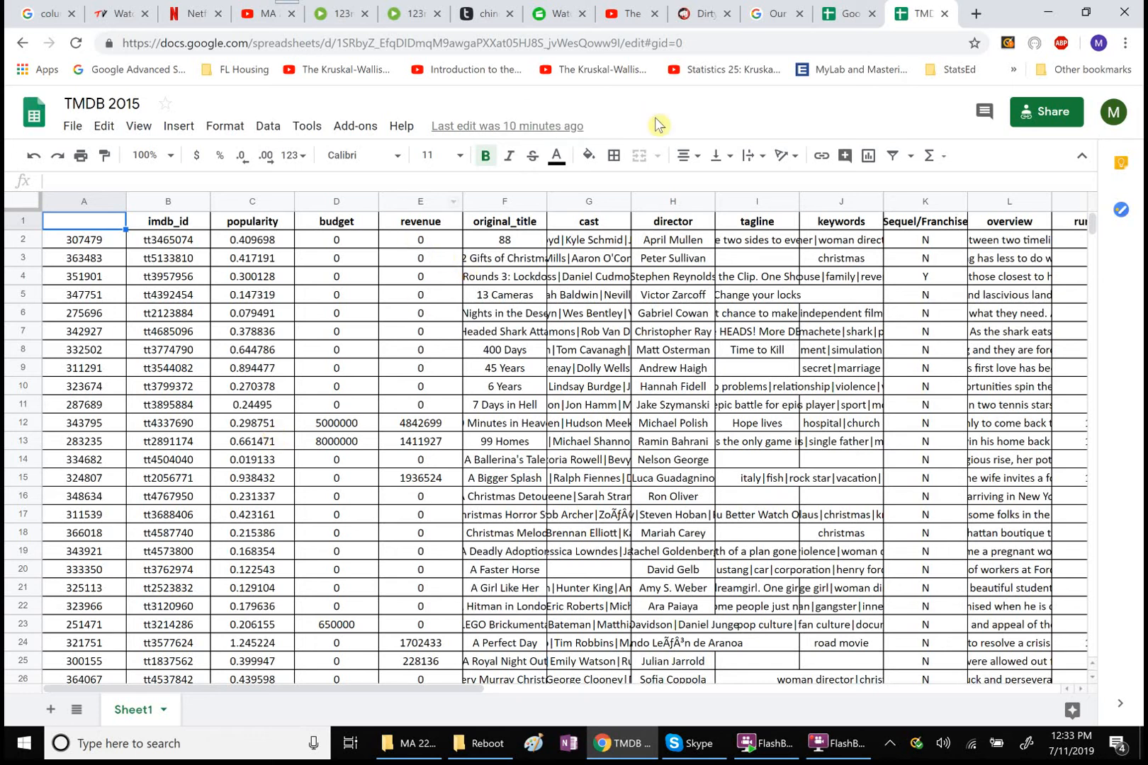
Download the TMDB 2015 spreadsheet as an Excel workbook (.xlsx) and open it in Excel with editing enabled
click(78, 128)
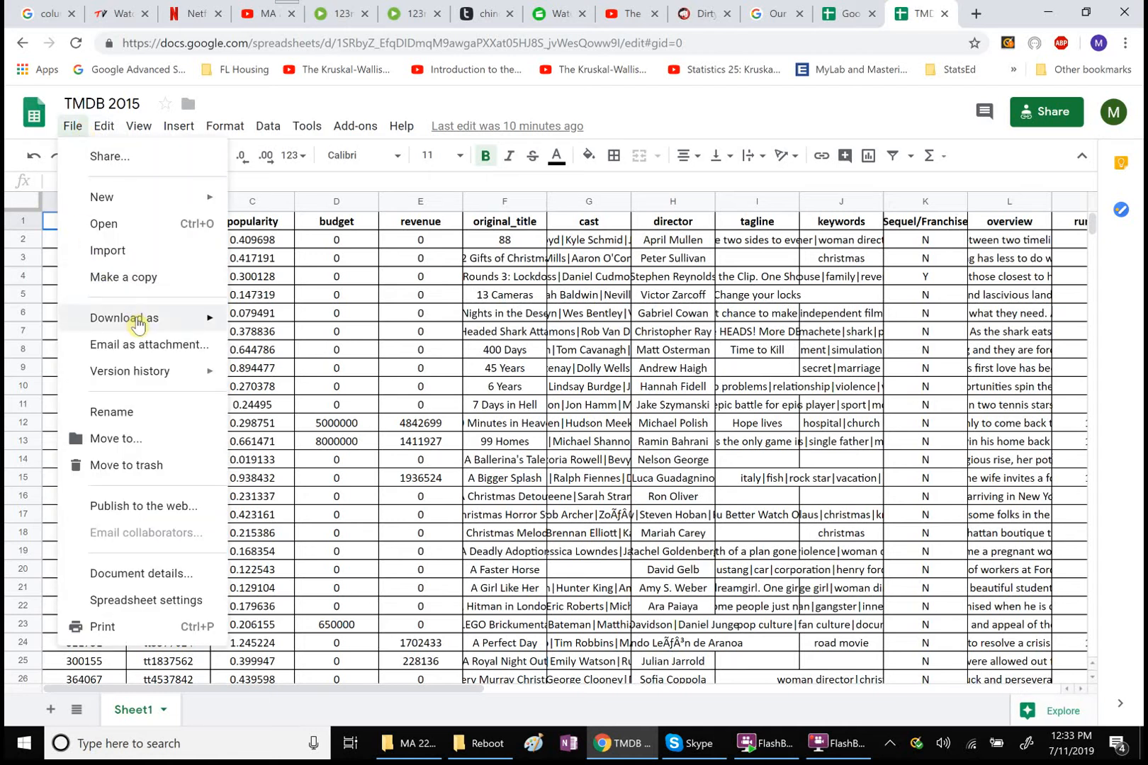
mouse_move(138, 325)
click(327, 330)
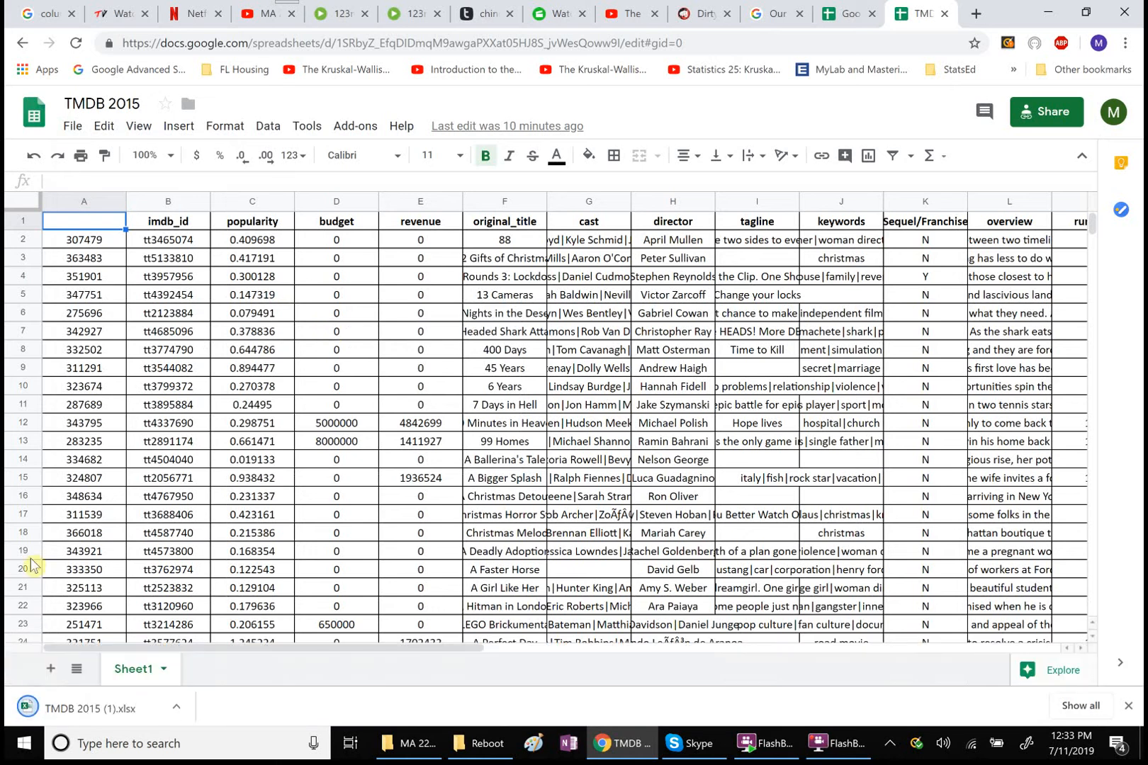
click(74, 708)
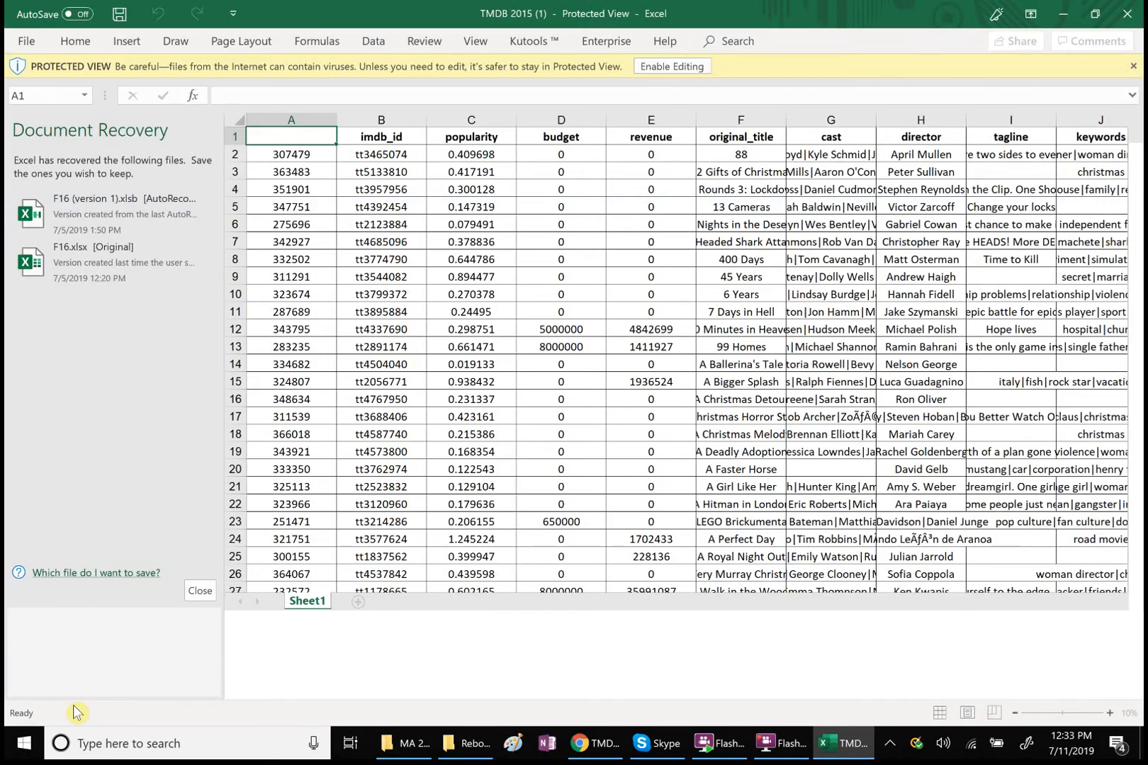
click(675, 67)
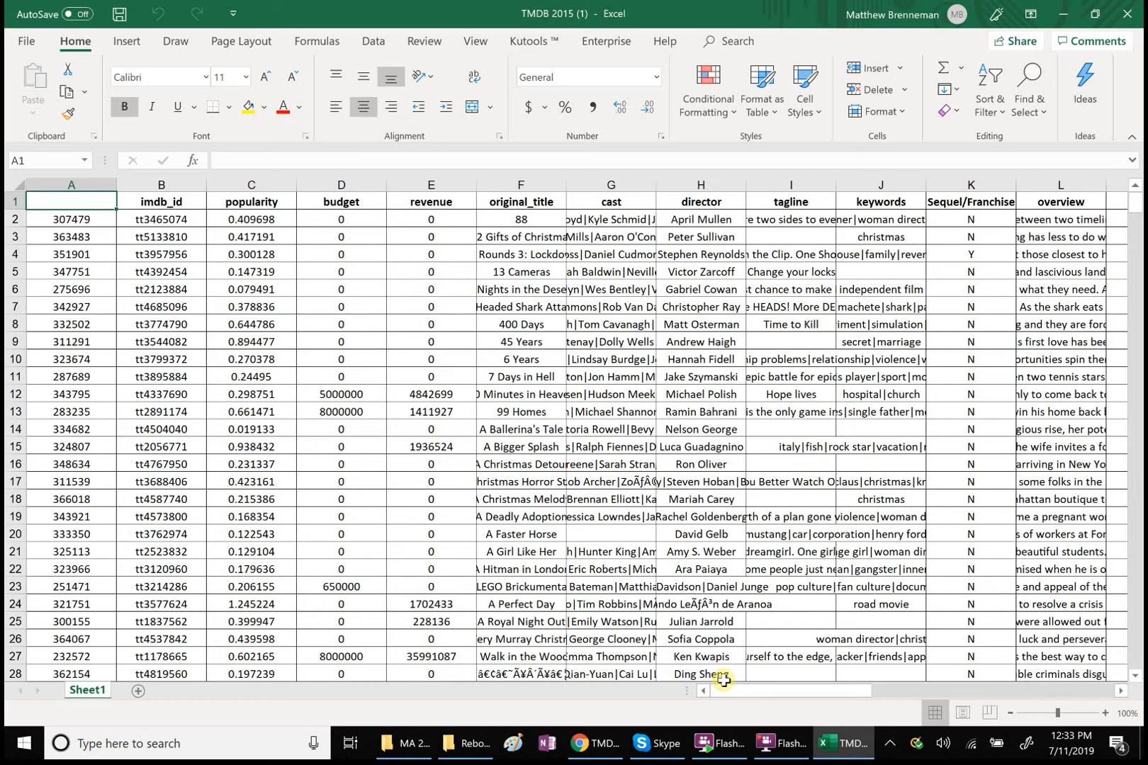
Beside the data, enter the heading "Sequel or Franchise" in W2 with the categories Y in W3 and N in W4
drag(768, 692, 1138, 693)
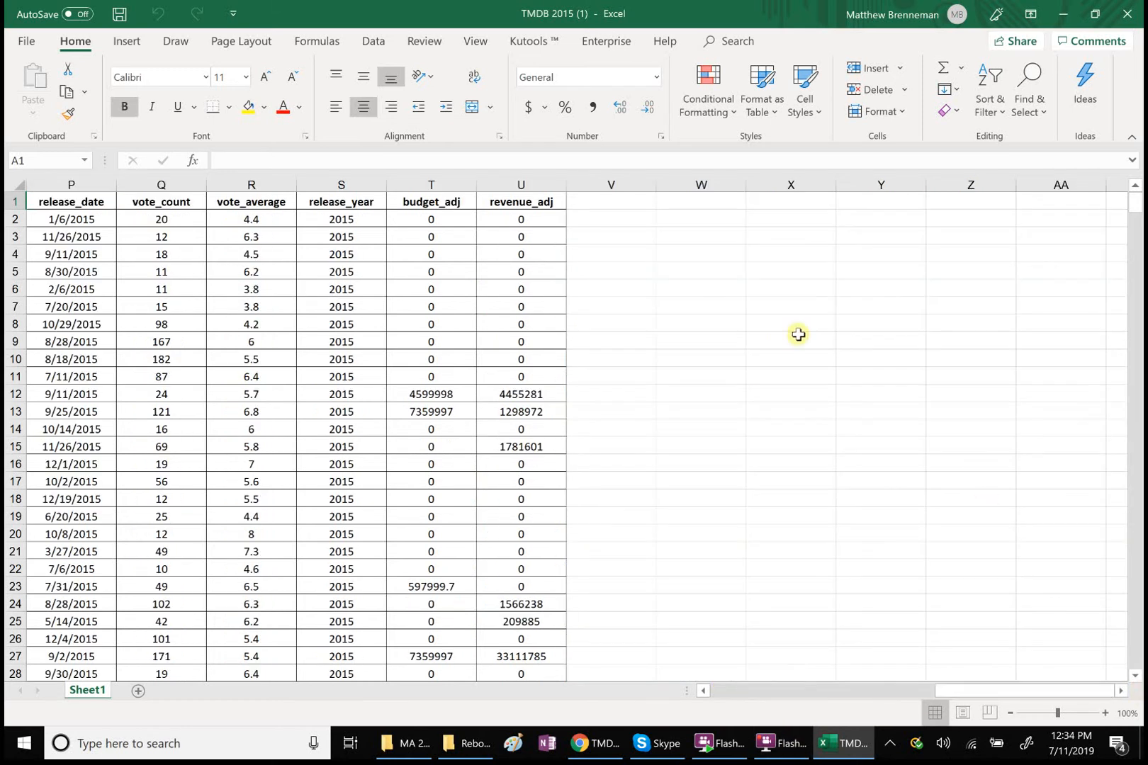
click(705, 225)
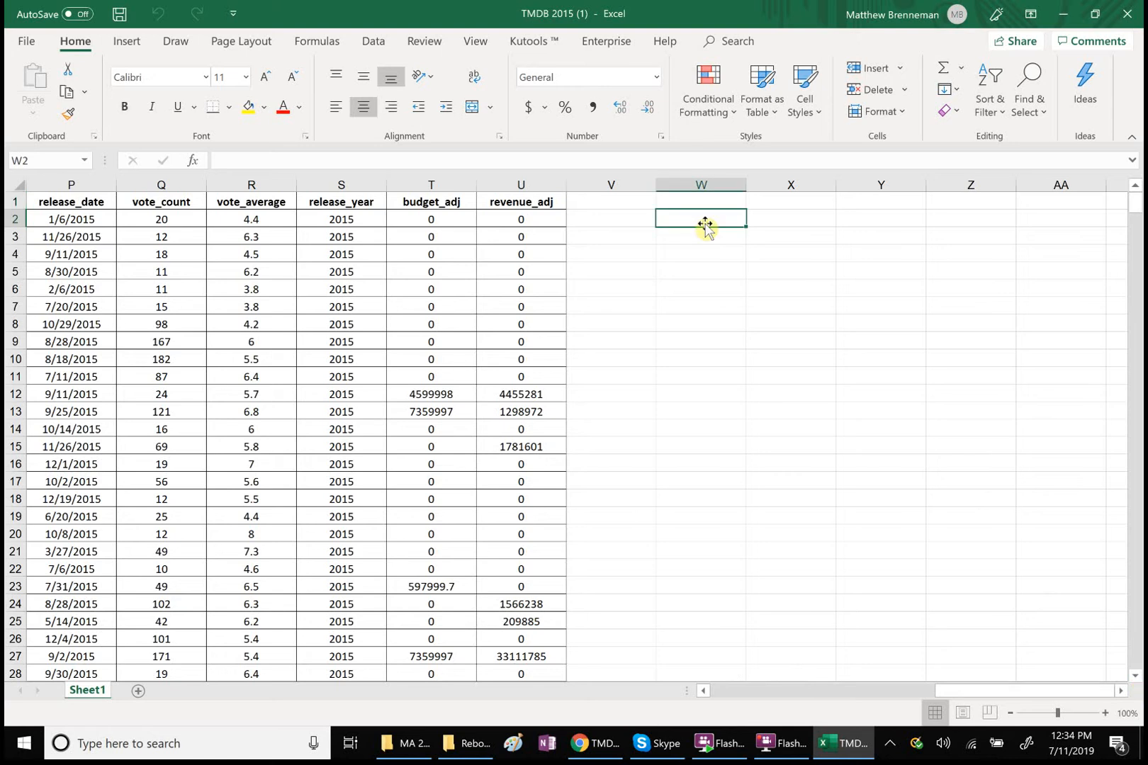
text(Seq)
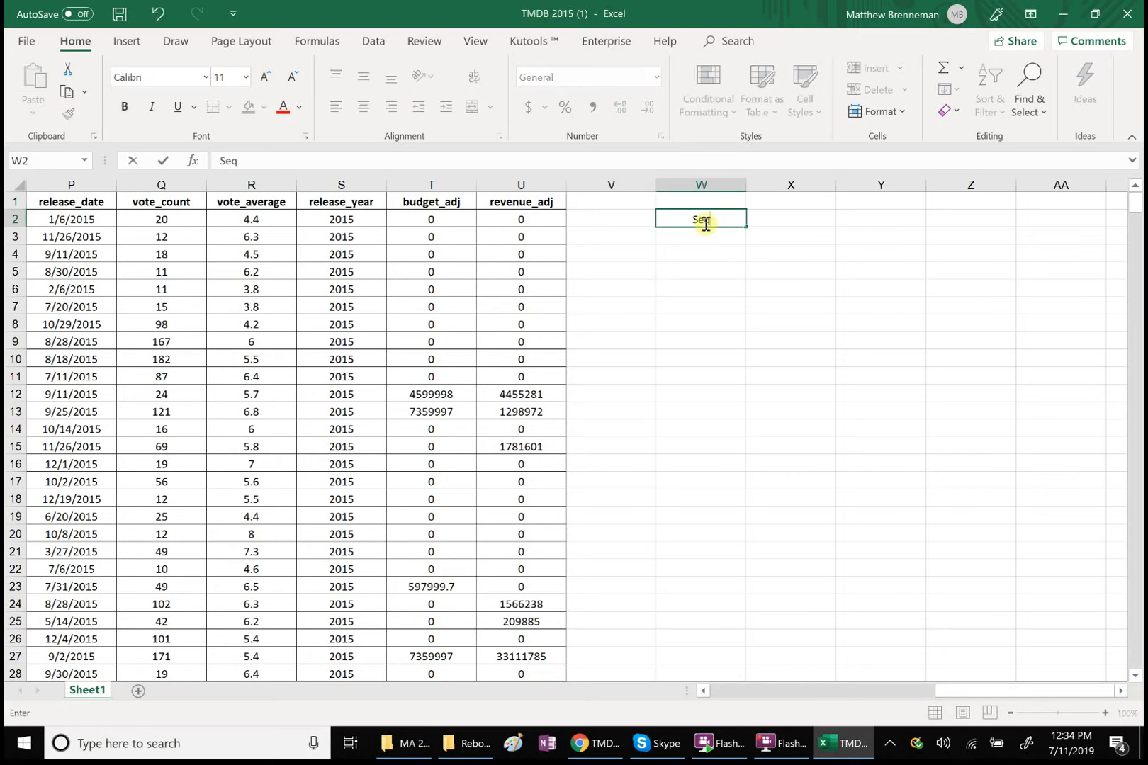
text(uel or Franchise)
key(Return)
text(Y)
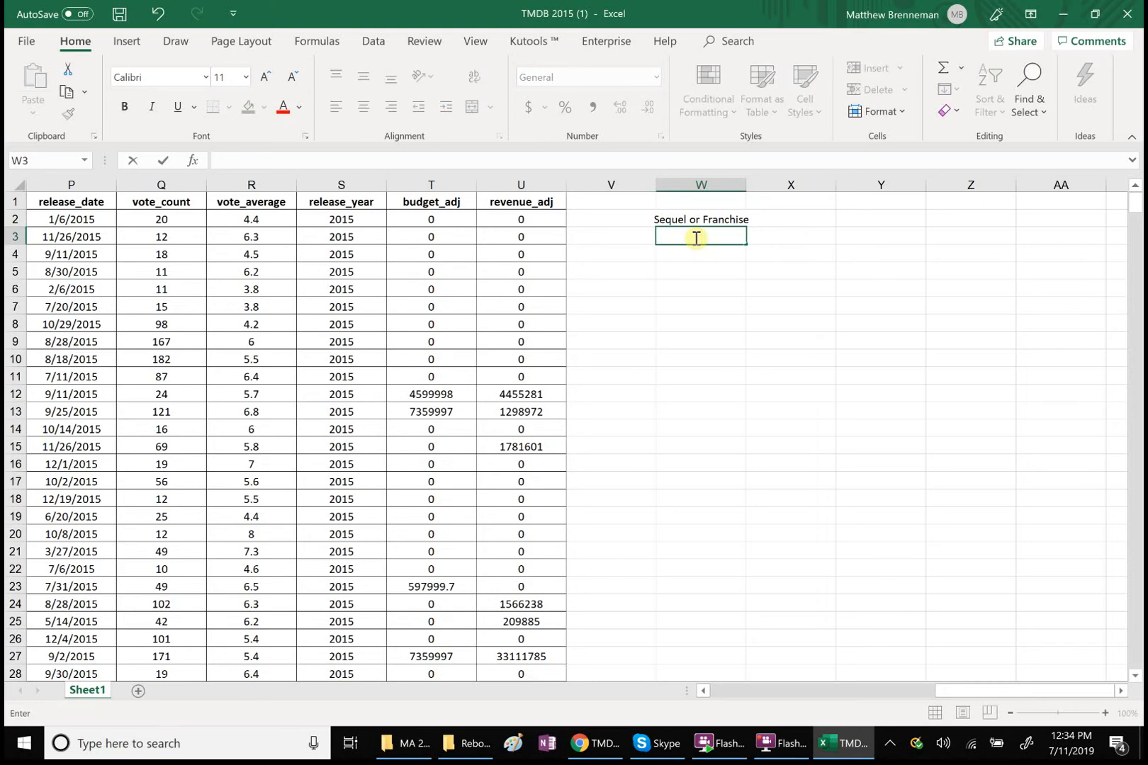
key(Return)
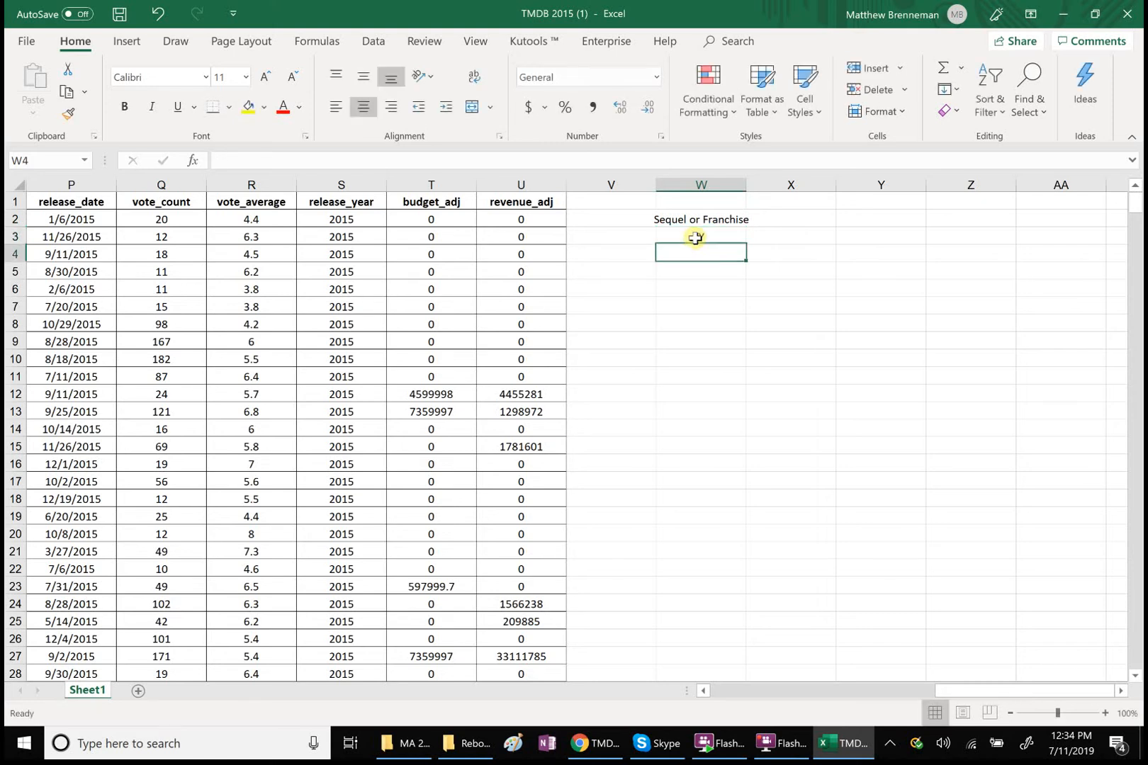
text(N)
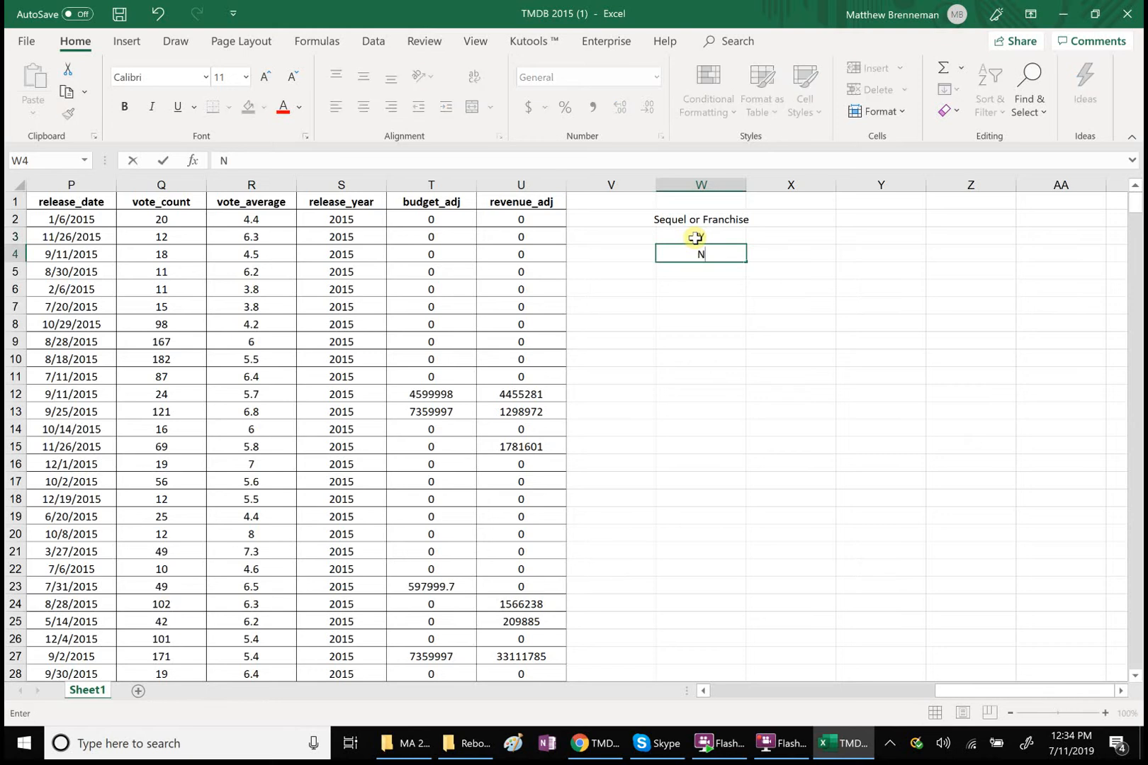
Enter the headings "Counts (Frequencies)" in X2 and "Relative Frequency" in Y2
click(763, 219)
text(Cou)
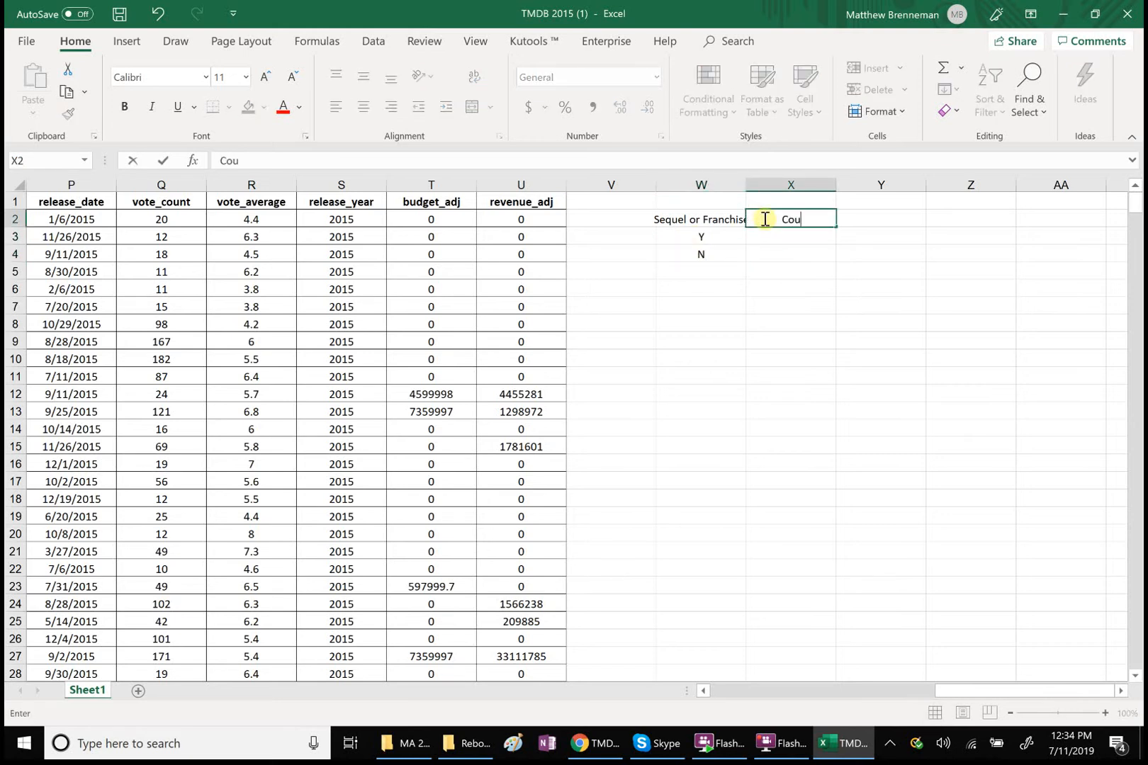
text(nts (Frequenc)
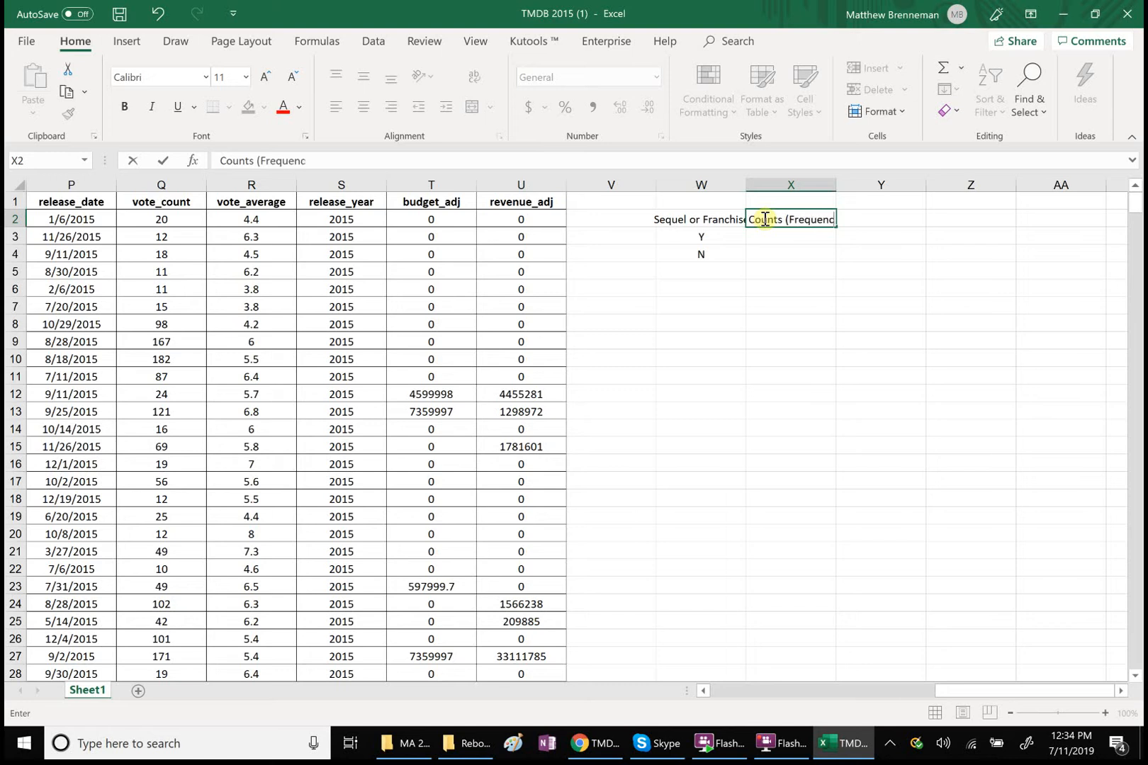
text(ies))
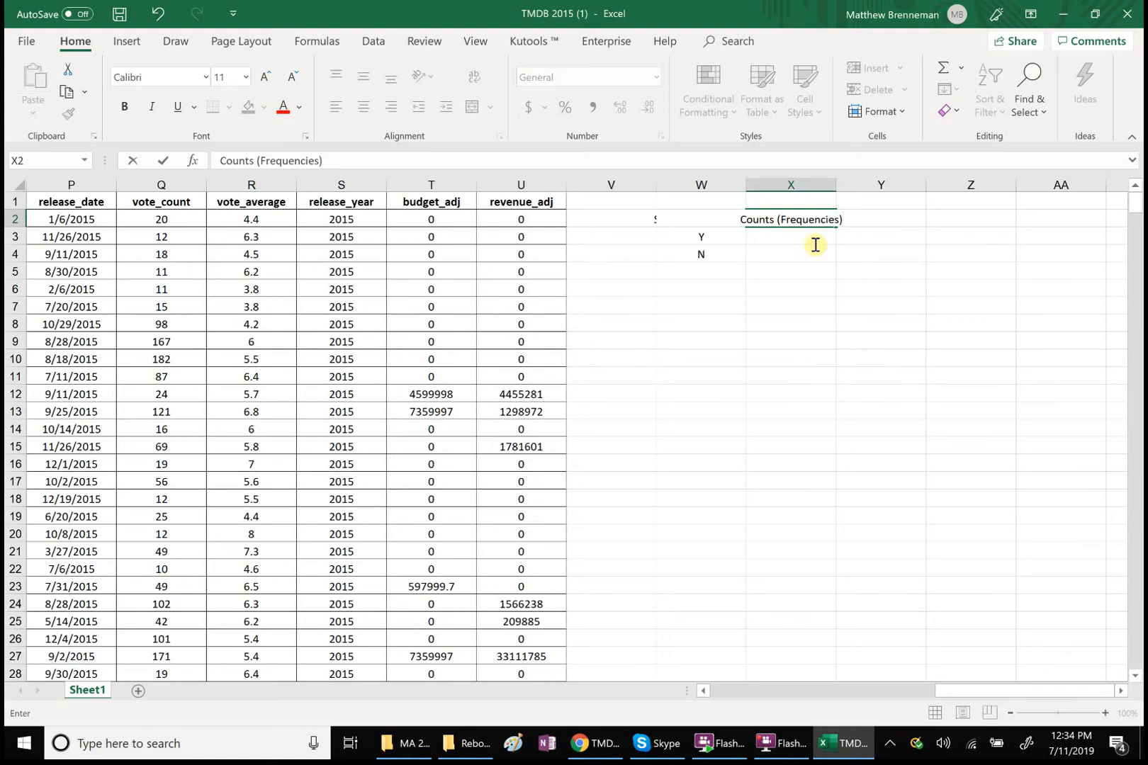
click(871, 305)
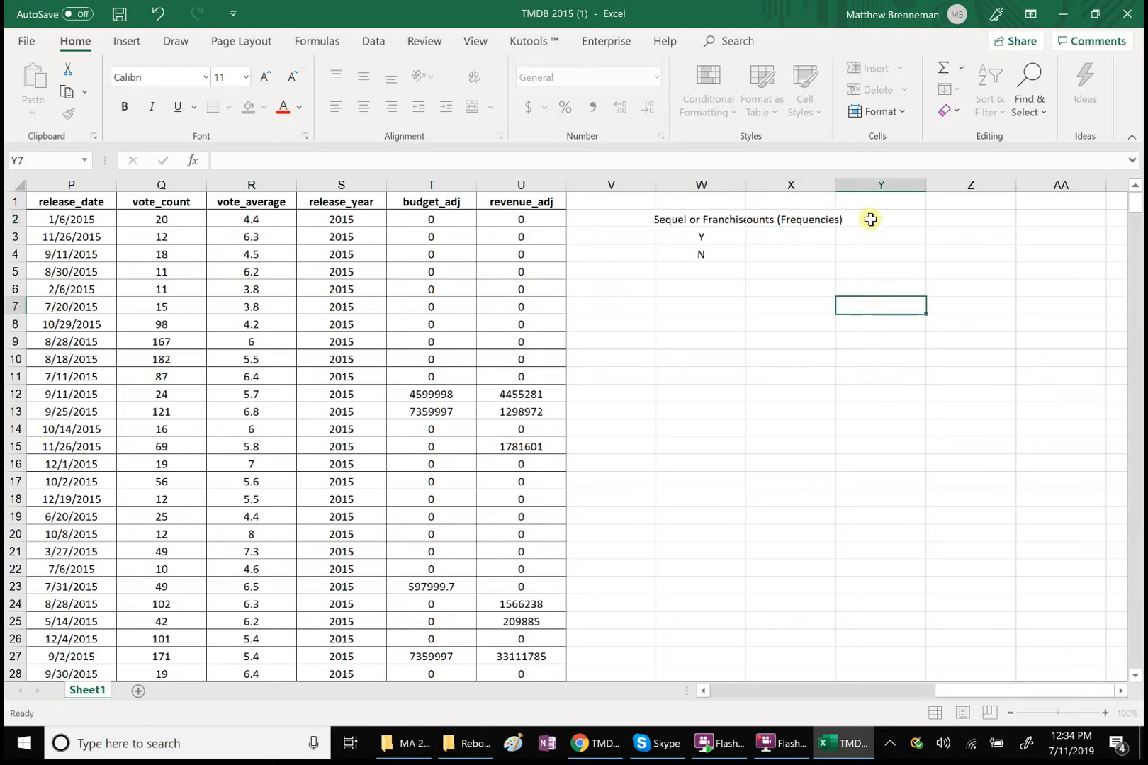
double_click(871, 221)
text(Re)
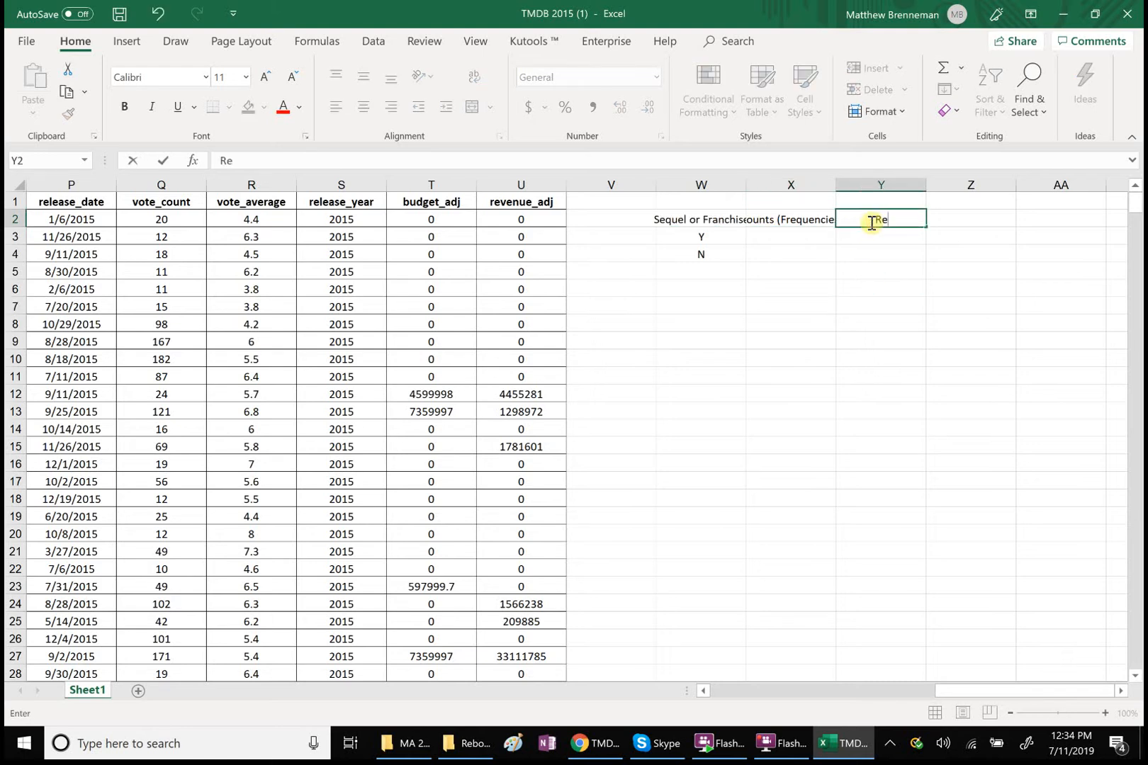
text(lative Frequency)
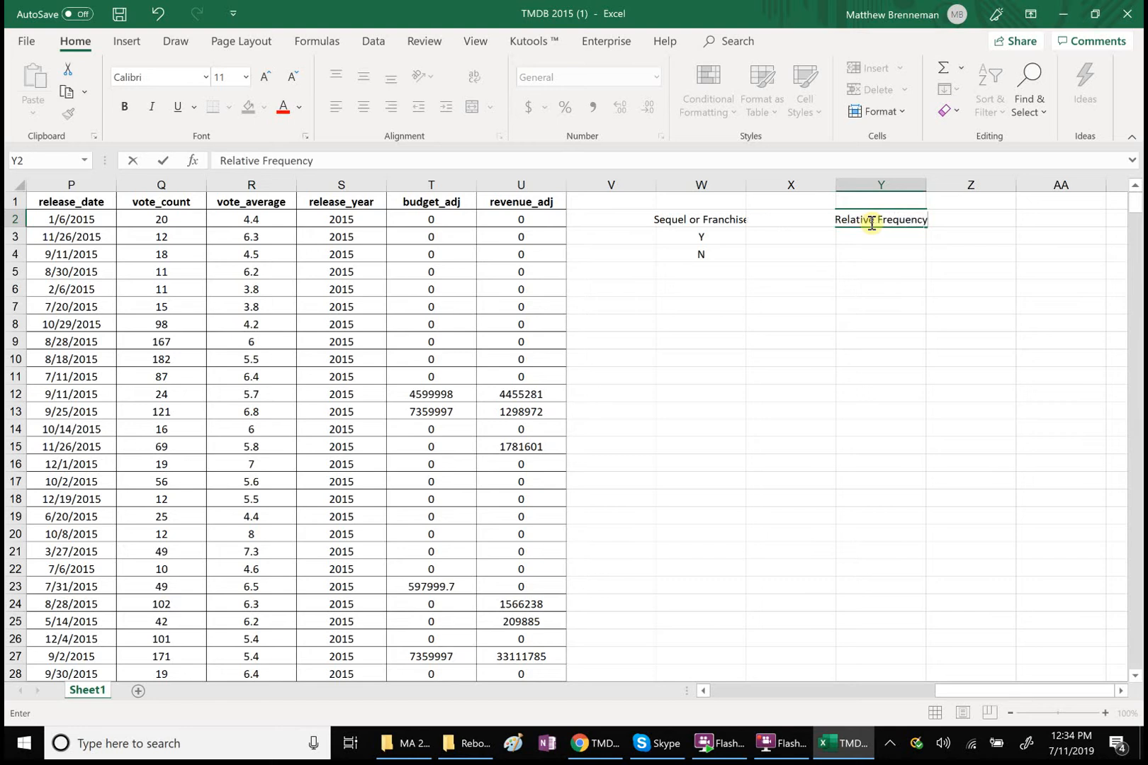
click(942, 275)
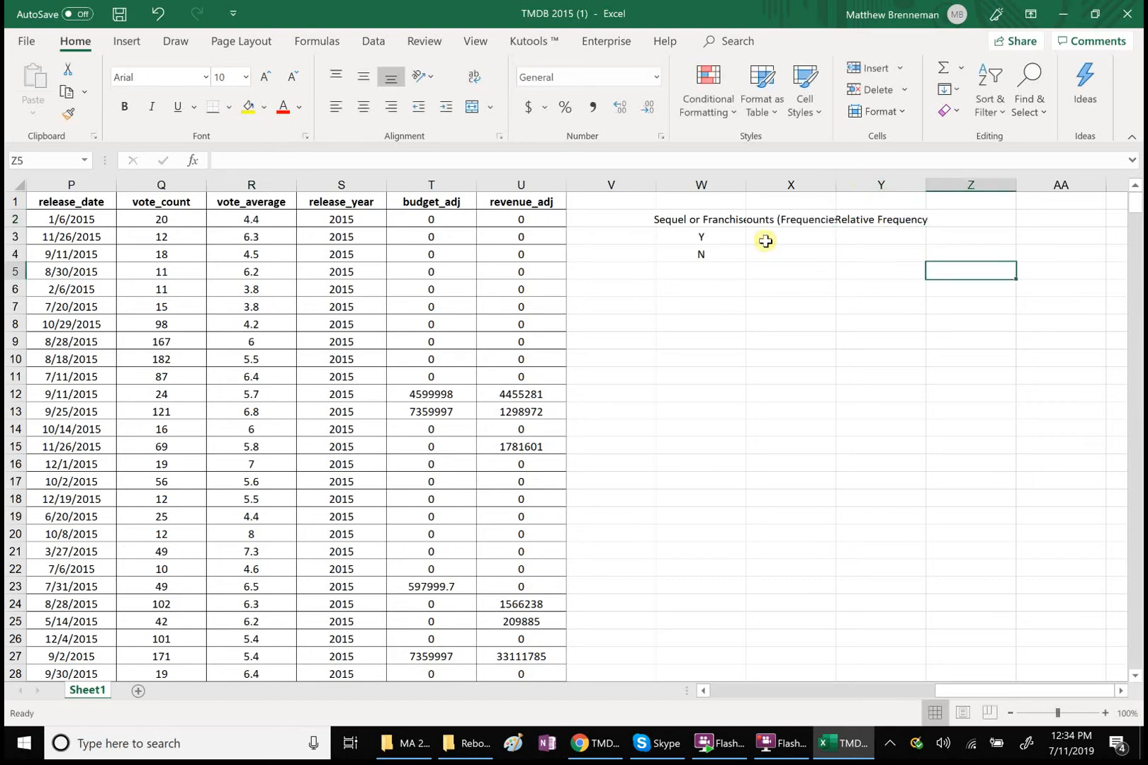
Add the row label "Total" in W5 below the Y and N categories
click(686, 276)
text(Total)
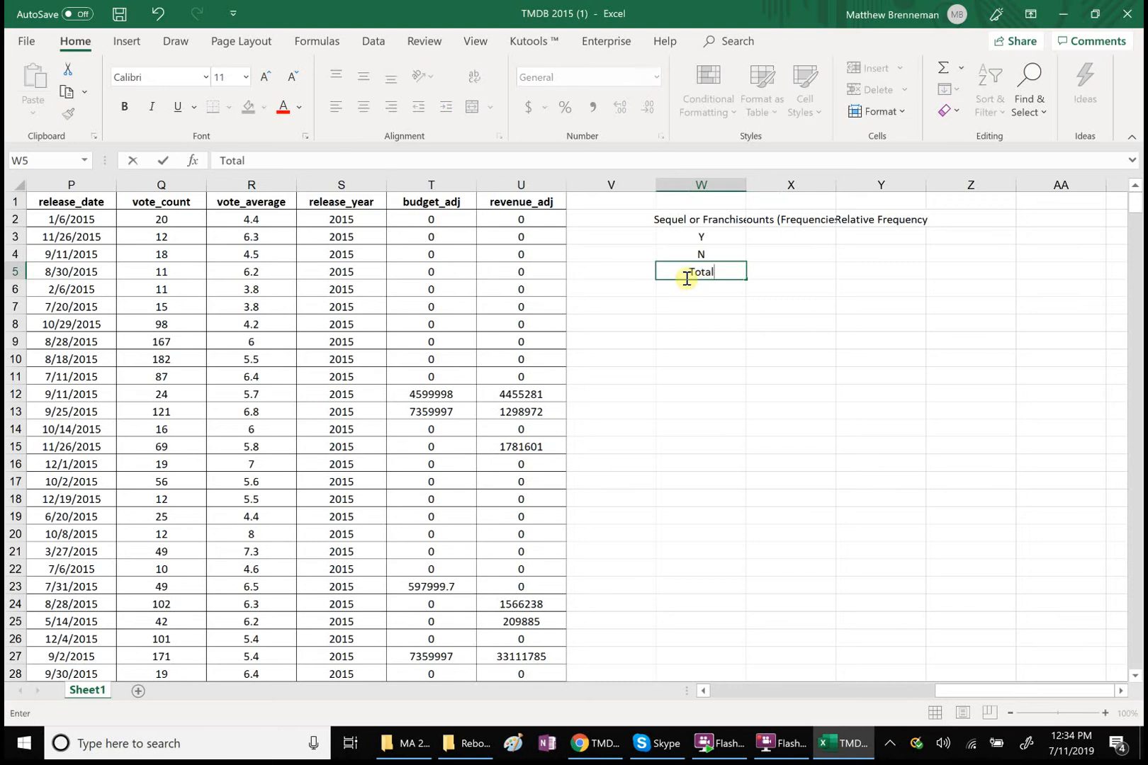
click(778, 301)
Auto-fit the widths of columns W, X and Y to their headings
double_click(746, 185)
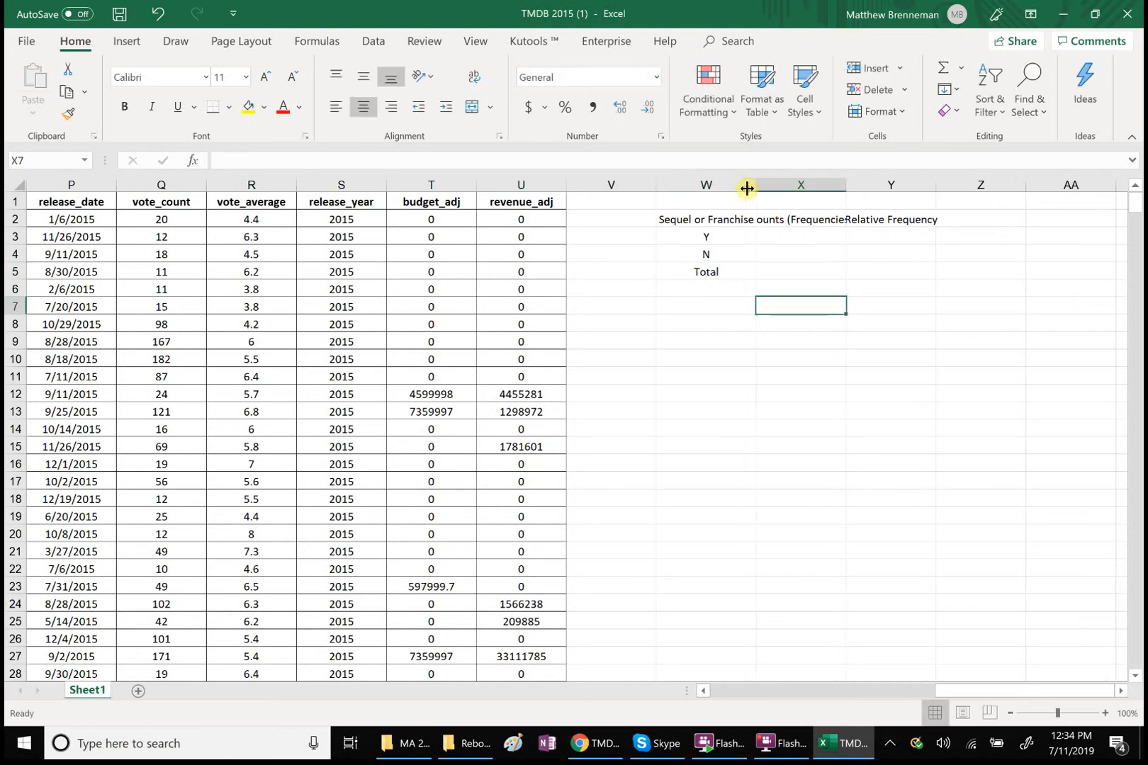
double_click(845, 183)
click(846, 183)
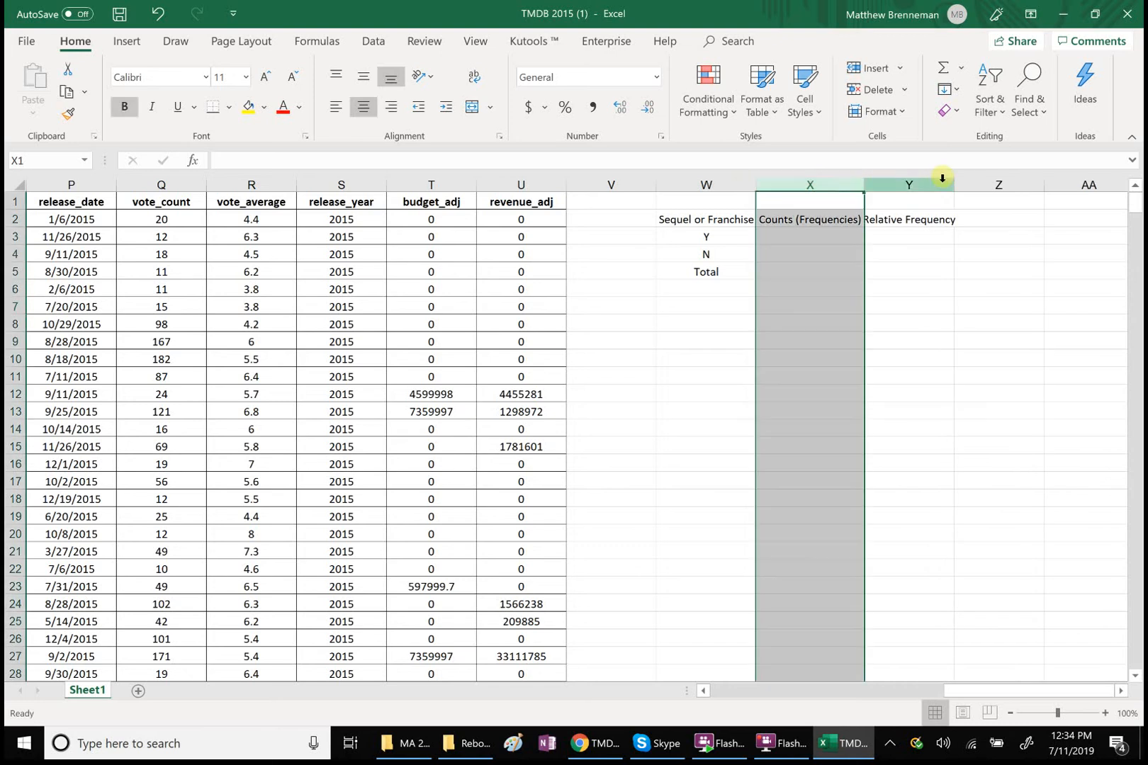
double_click(954, 187)
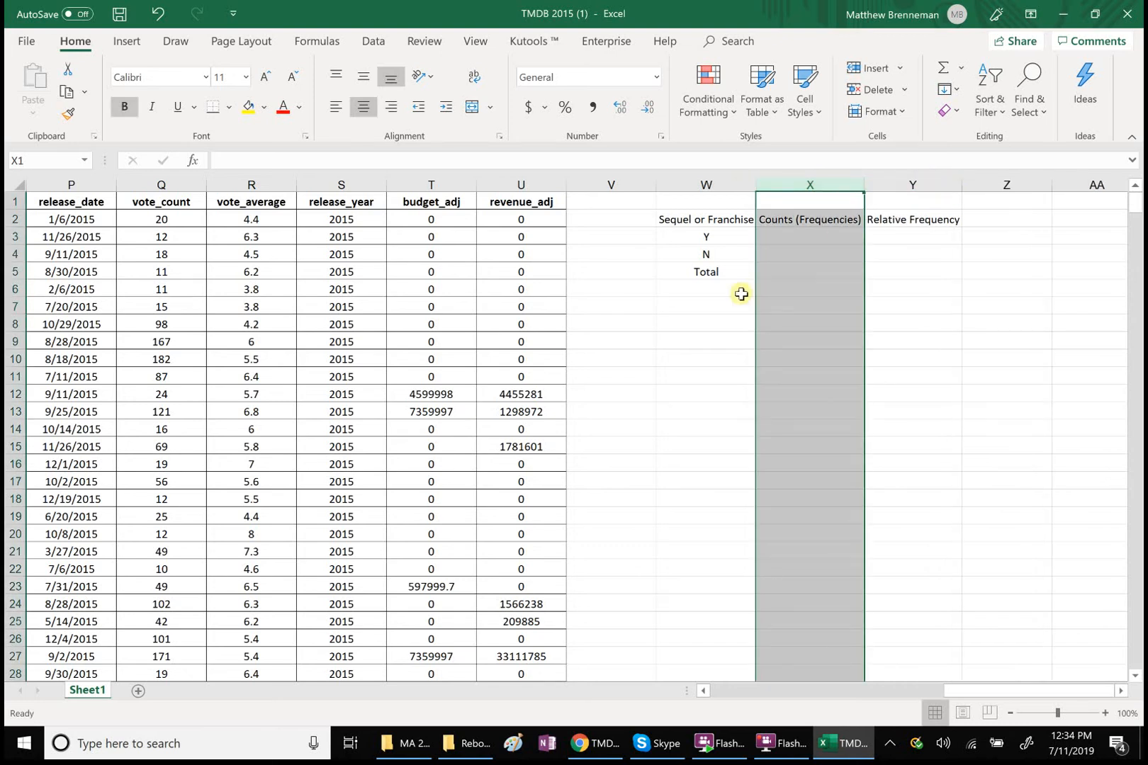
Apply all borders to the frequency table in W2:Y5
click(712, 287)
click(709, 221)
drag(711, 221, 906, 273)
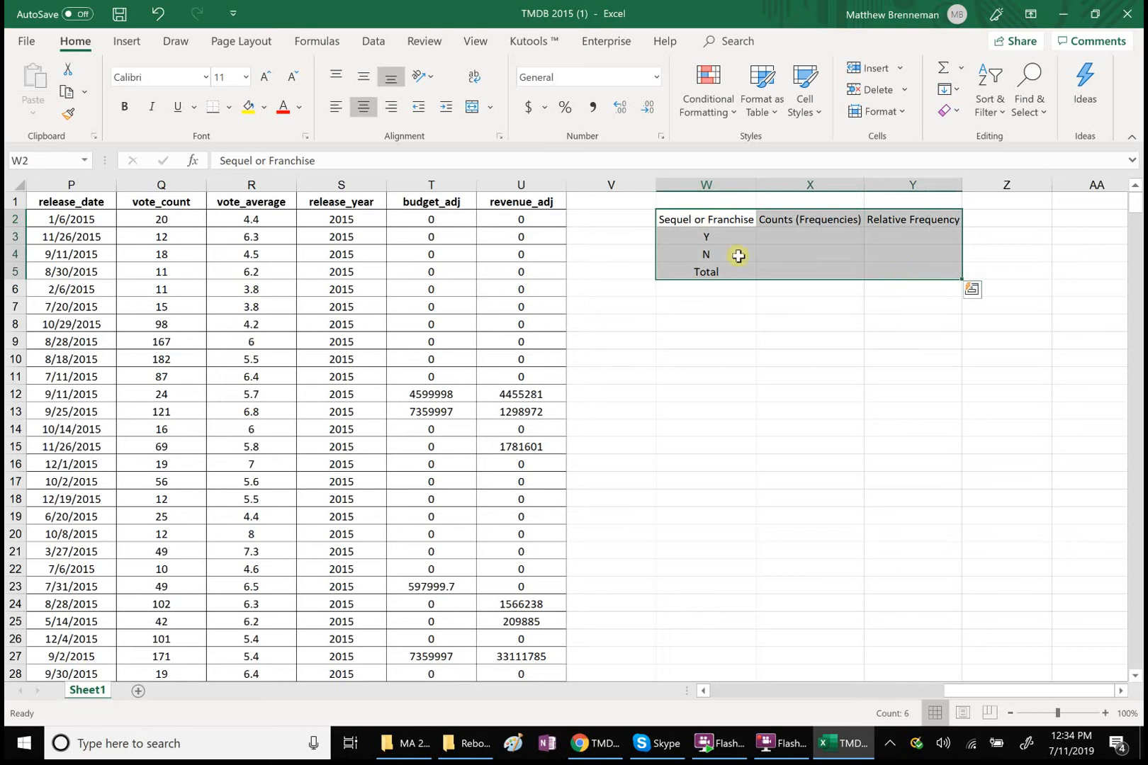
click(229, 107)
click(241, 249)
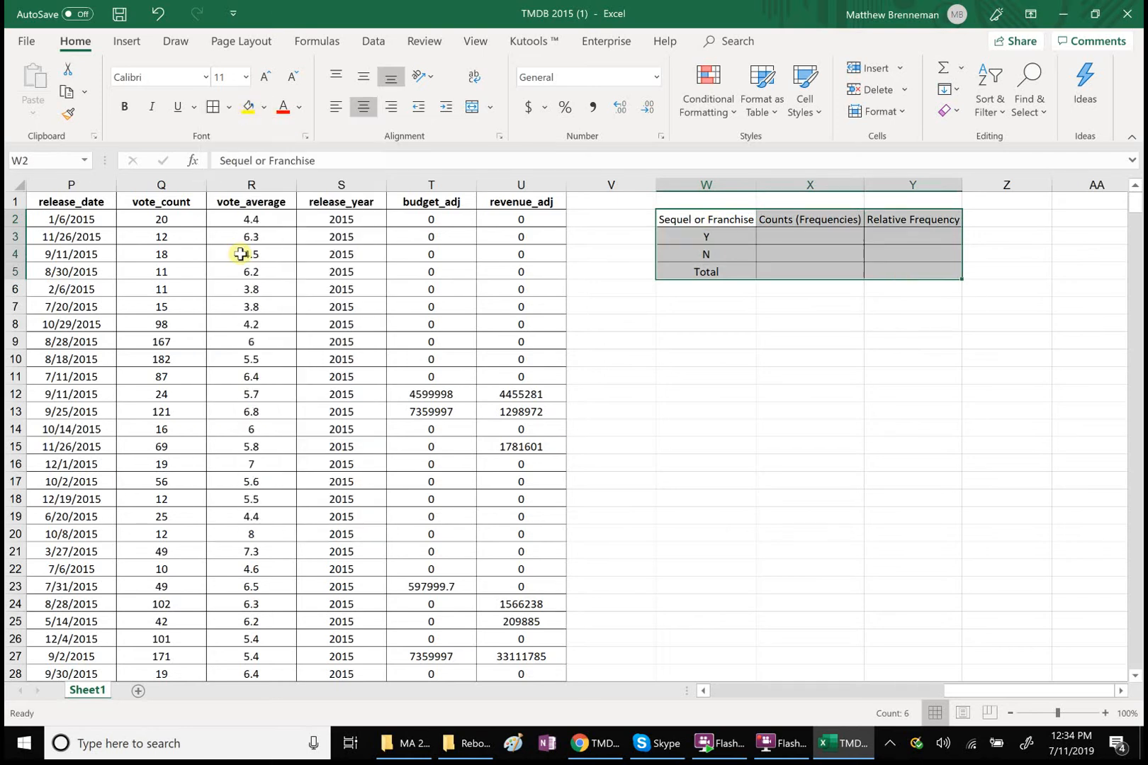
click(862, 394)
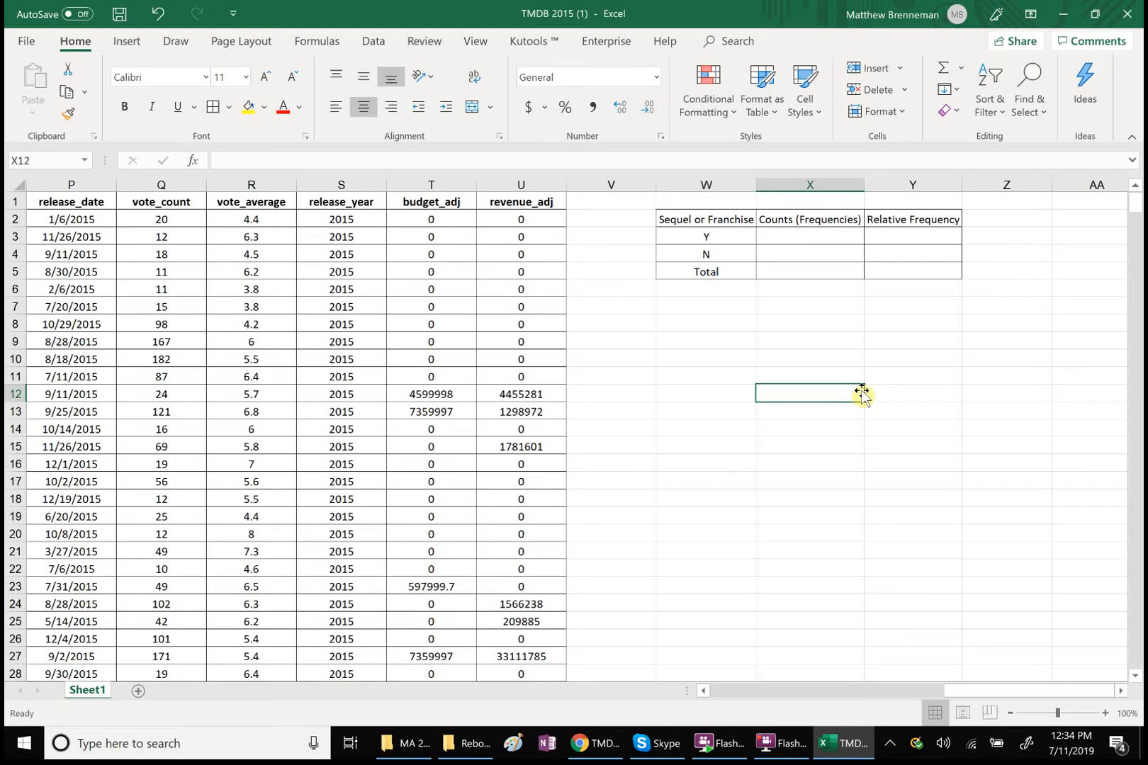
Set the font size of V1:Y6, covering the frequency table, to 18
click(632, 205)
drag(632, 205, 930, 293)
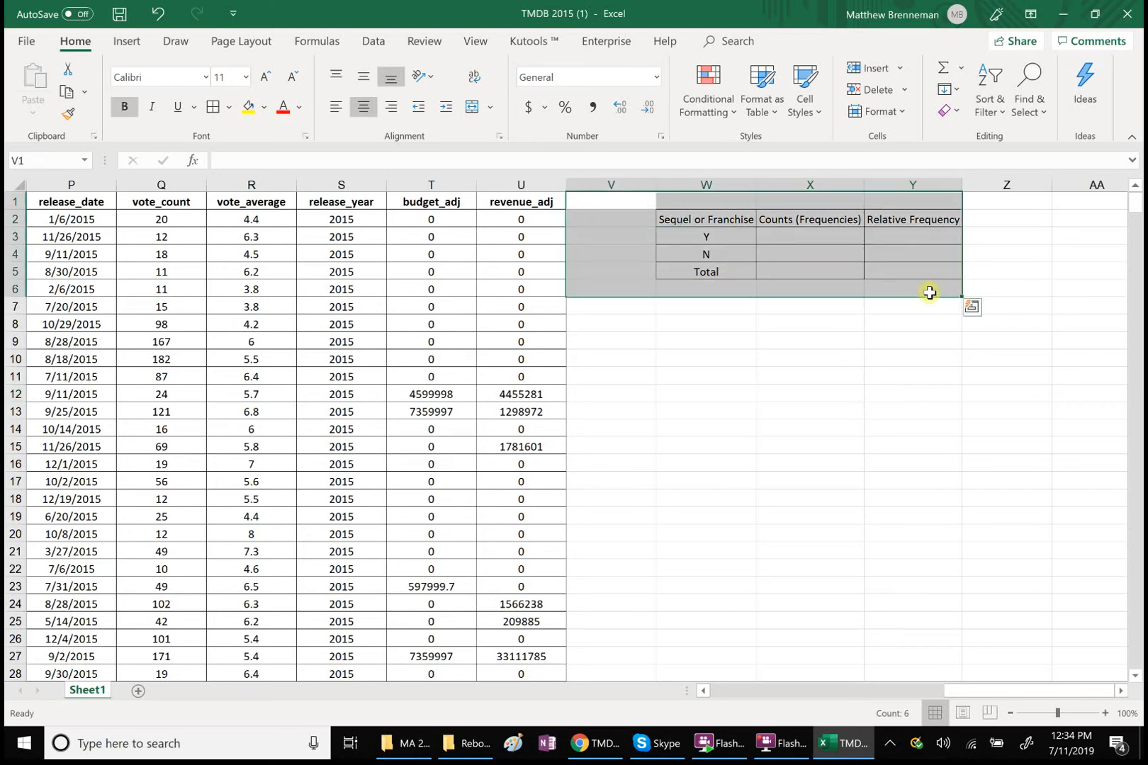
click(246, 79)
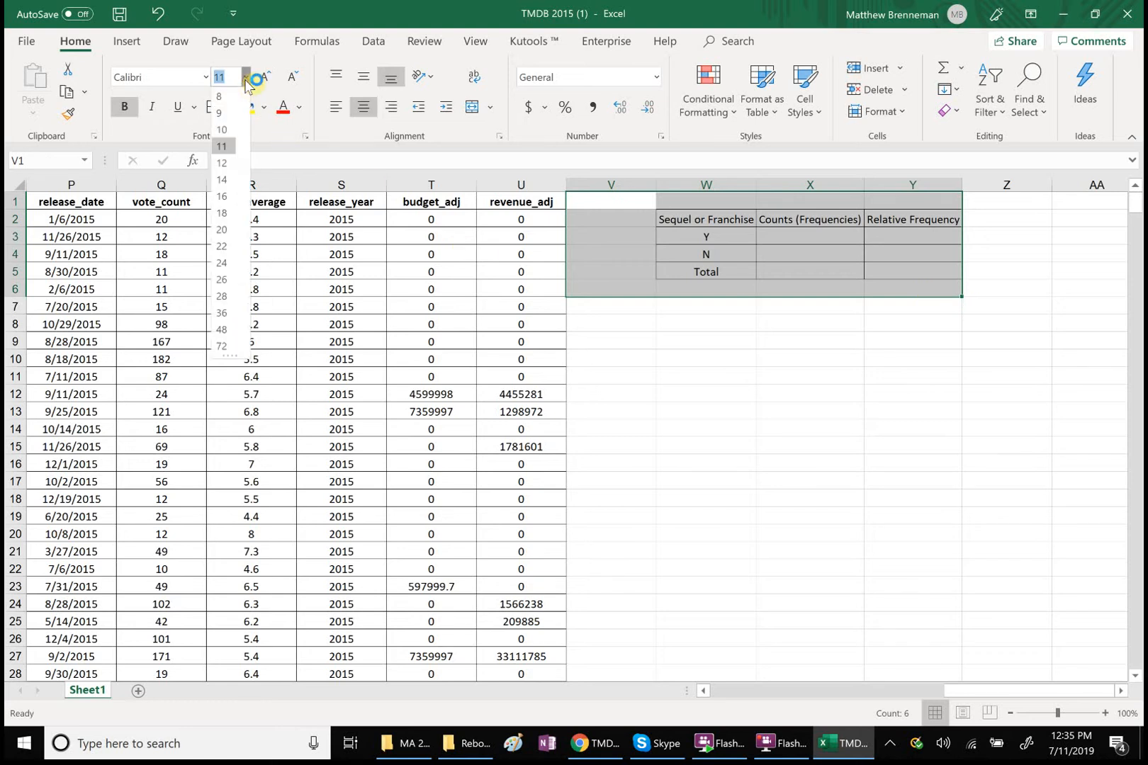
click(223, 213)
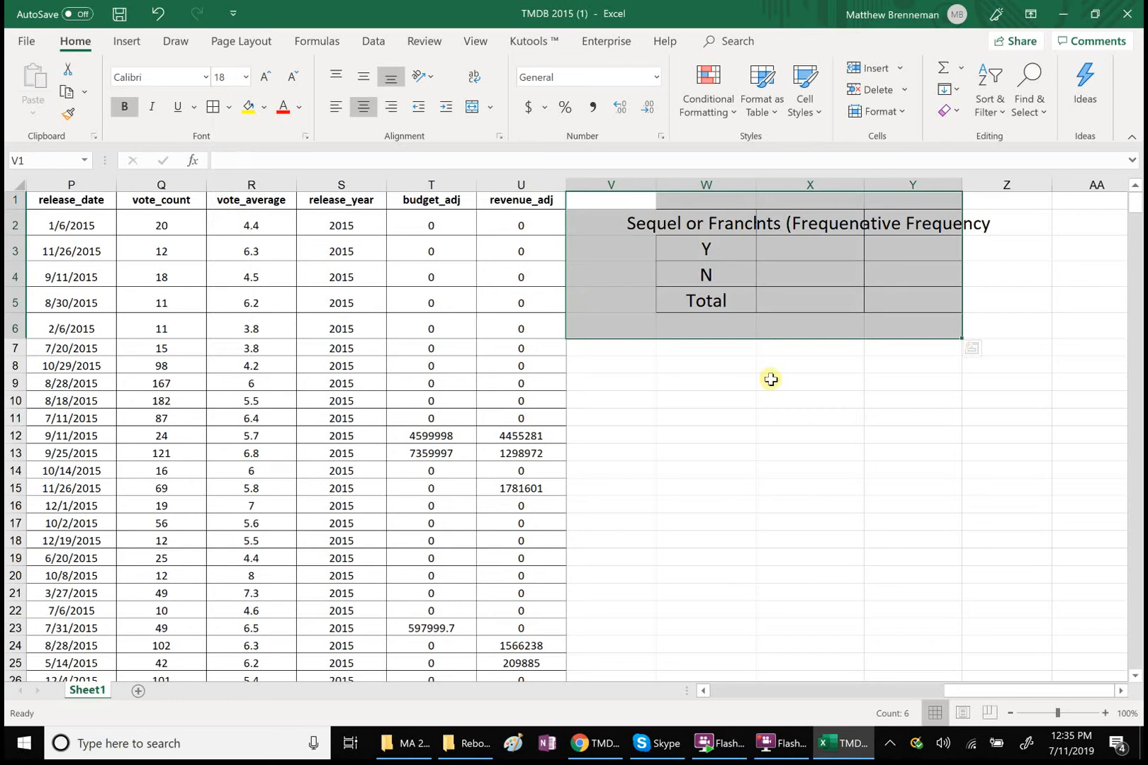
Widen columns W and X so their enlarged headings fit
click(770, 379)
drag(756, 188, 822, 189)
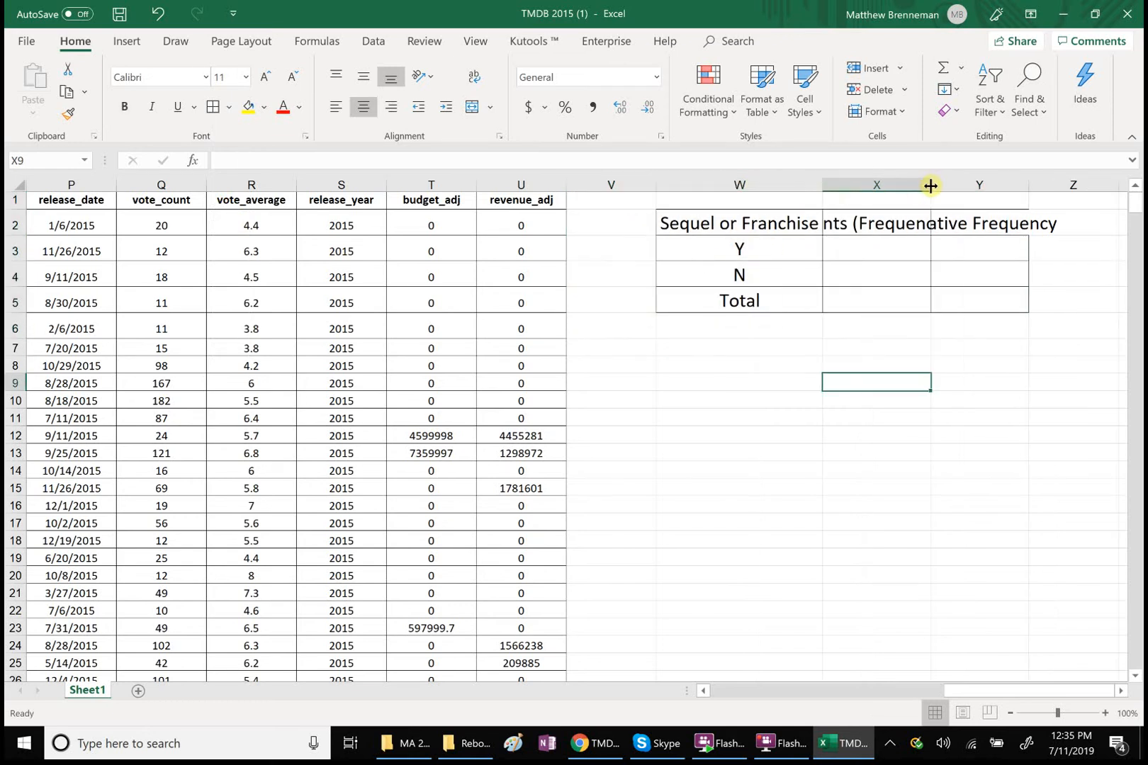
double_click(930, 184)
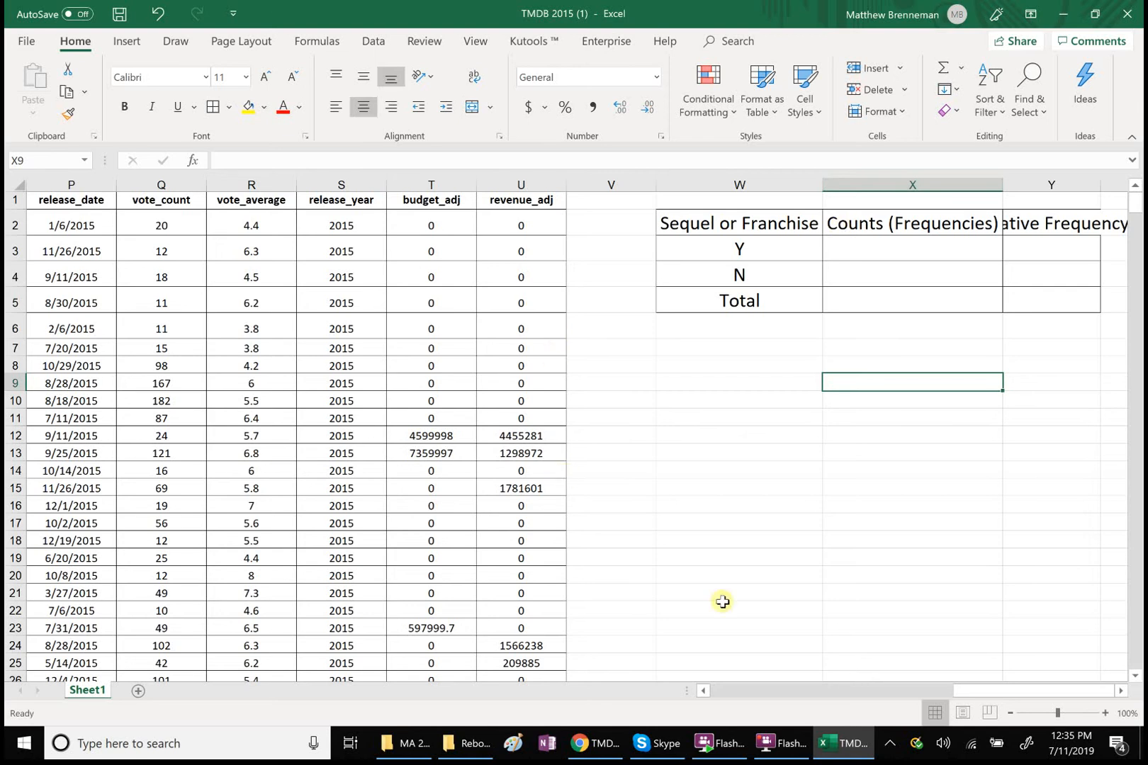
Sort the whole data set by the Sequel/Franchise column from A to Z, expanding the selection to the neighbouring columns
drag(958, 696, 680, 471)
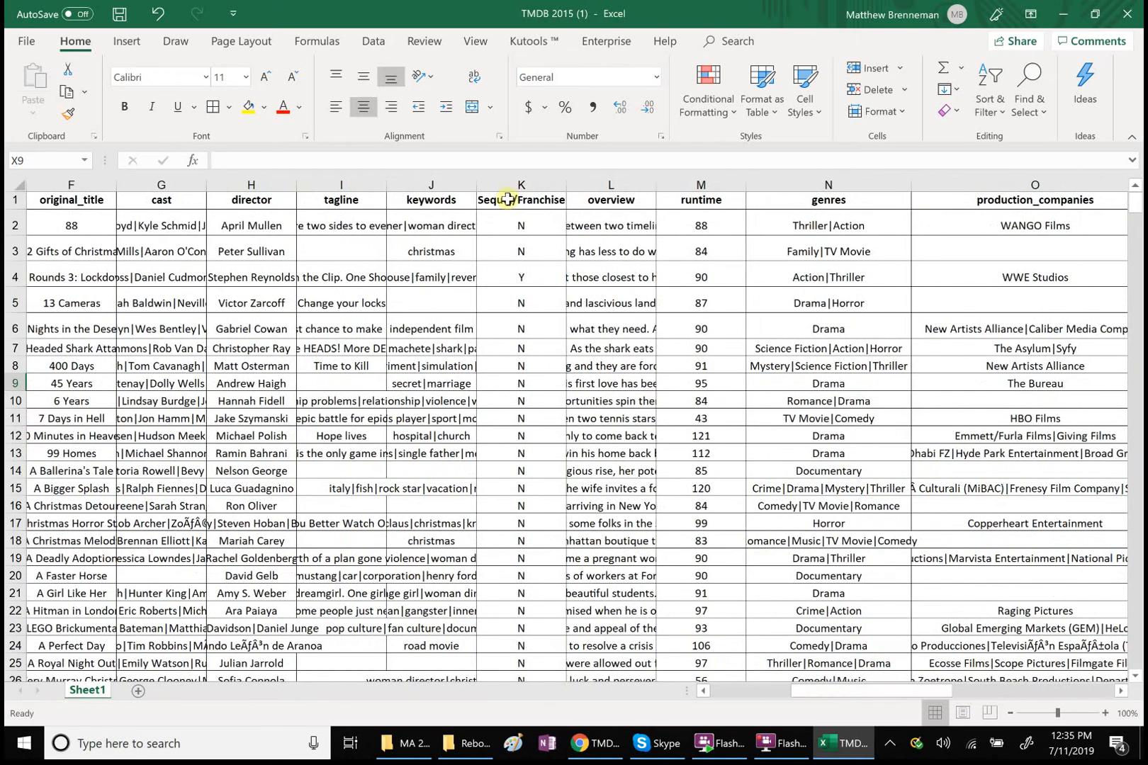
click(507, 181)
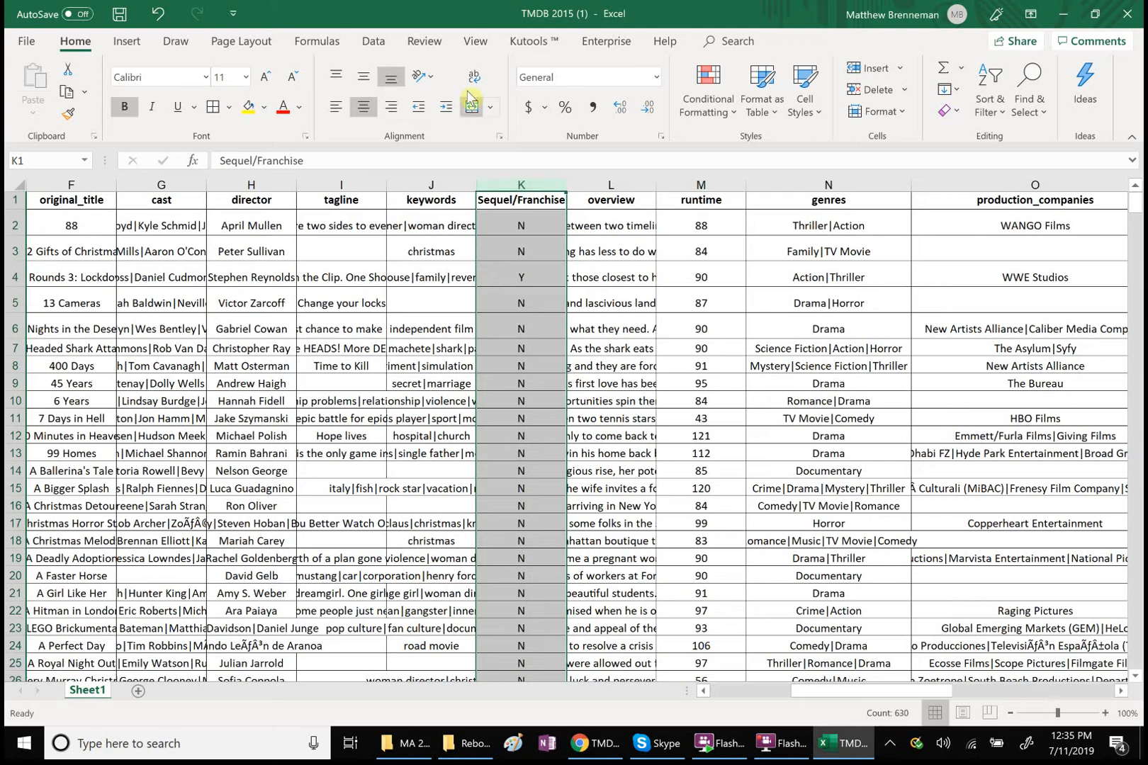
click(373, 42)
click(422, 103)
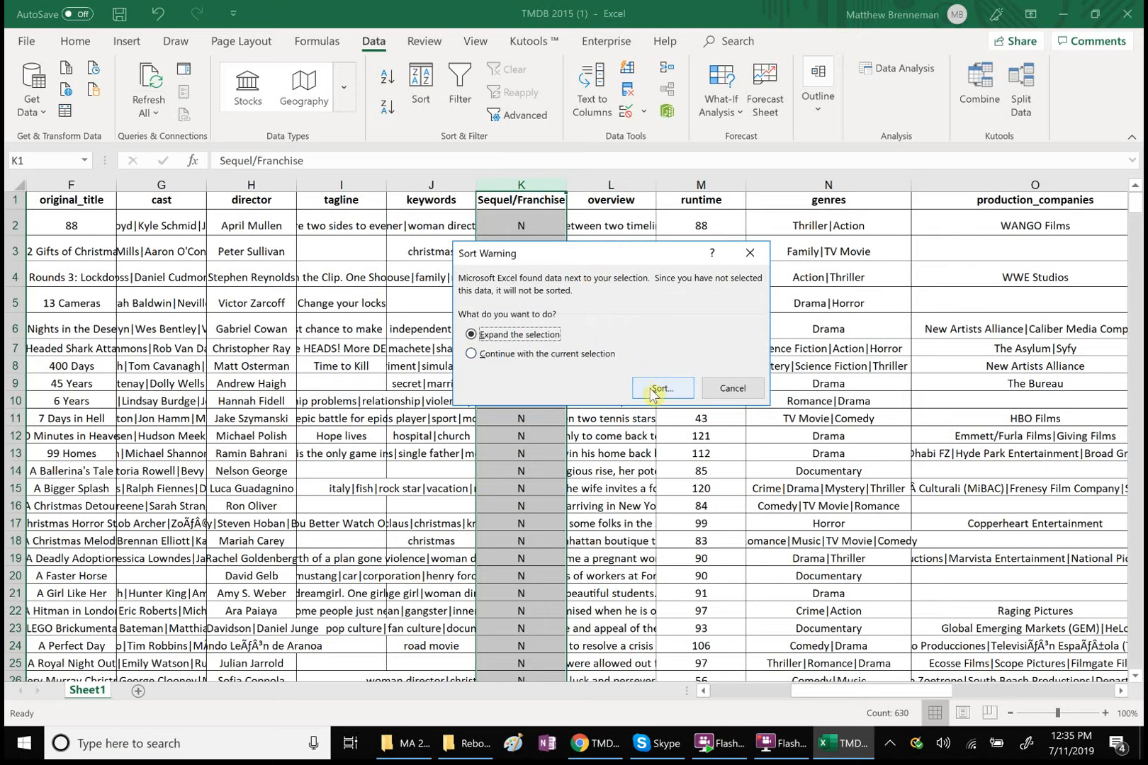
click(653, 391)
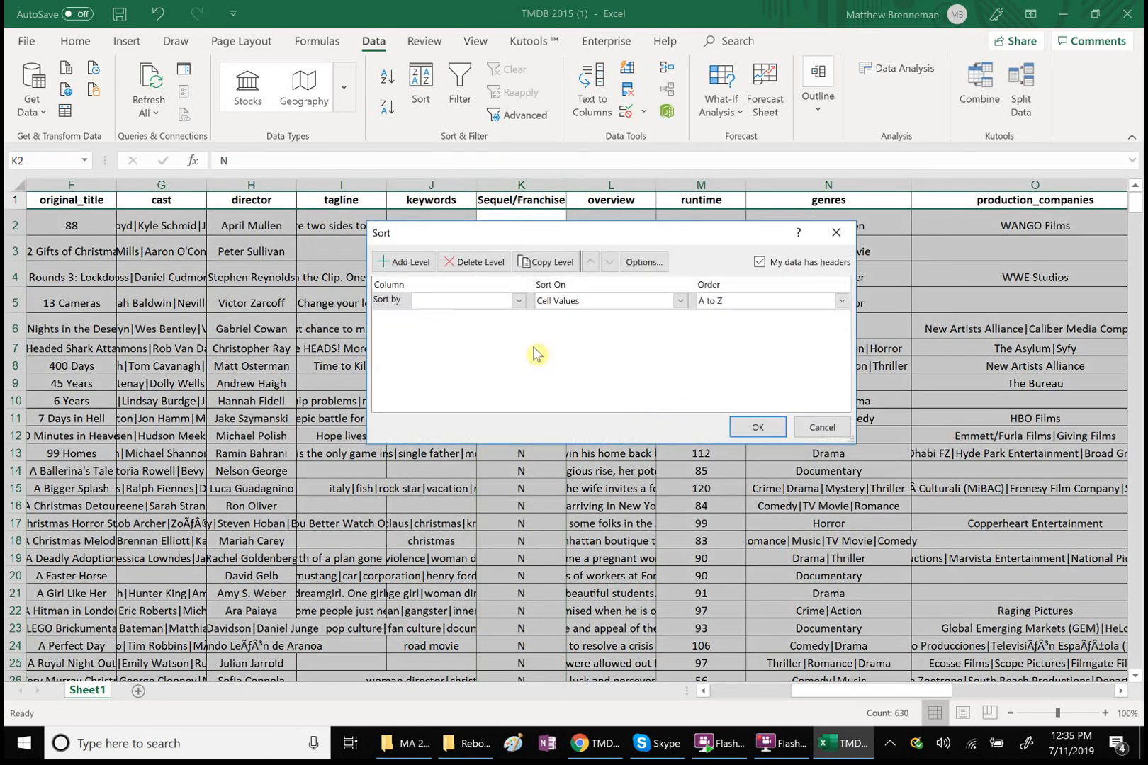
click(520, 302)
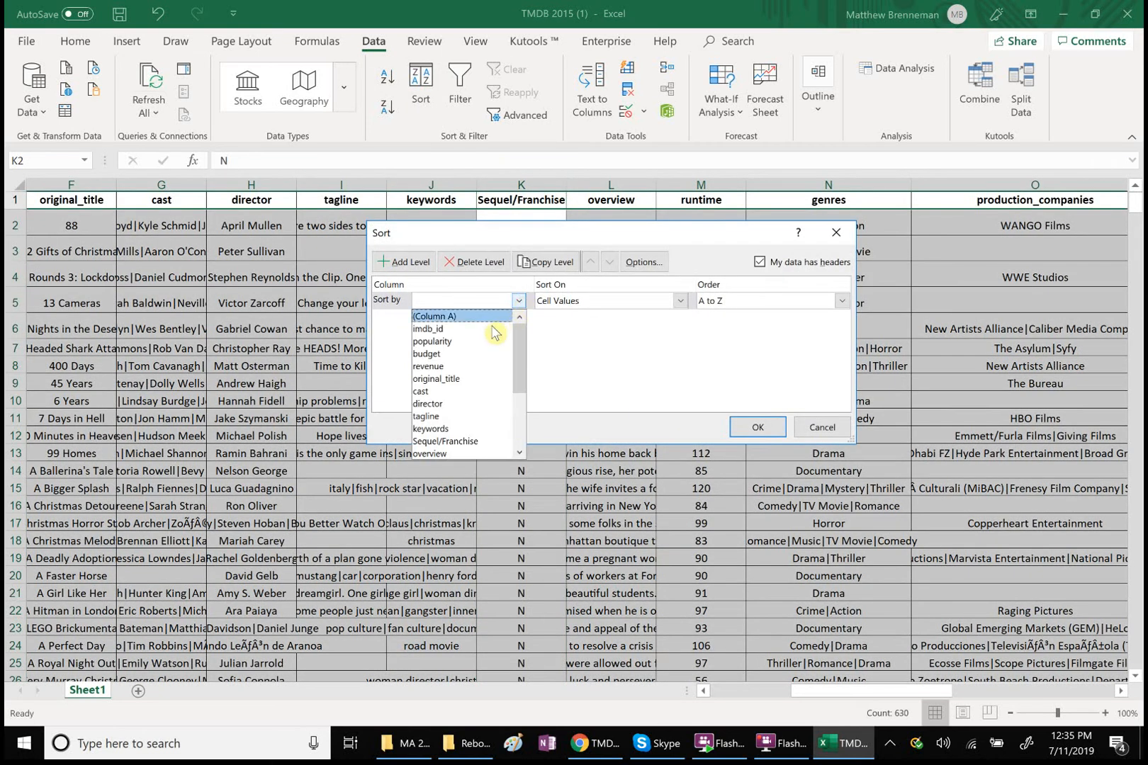
click(467, 441)
click(756, 428)
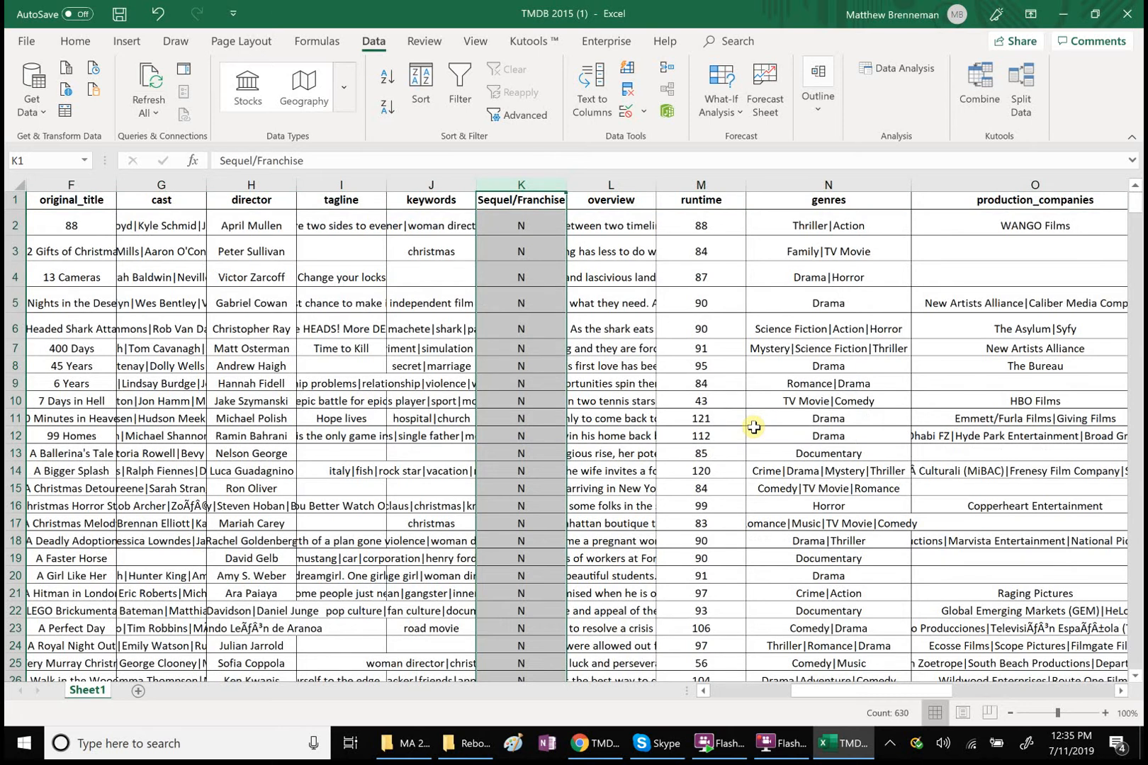
Look down the sorted Sequel/Franchise column to find where the N values give way to Y values
click(751, 366)
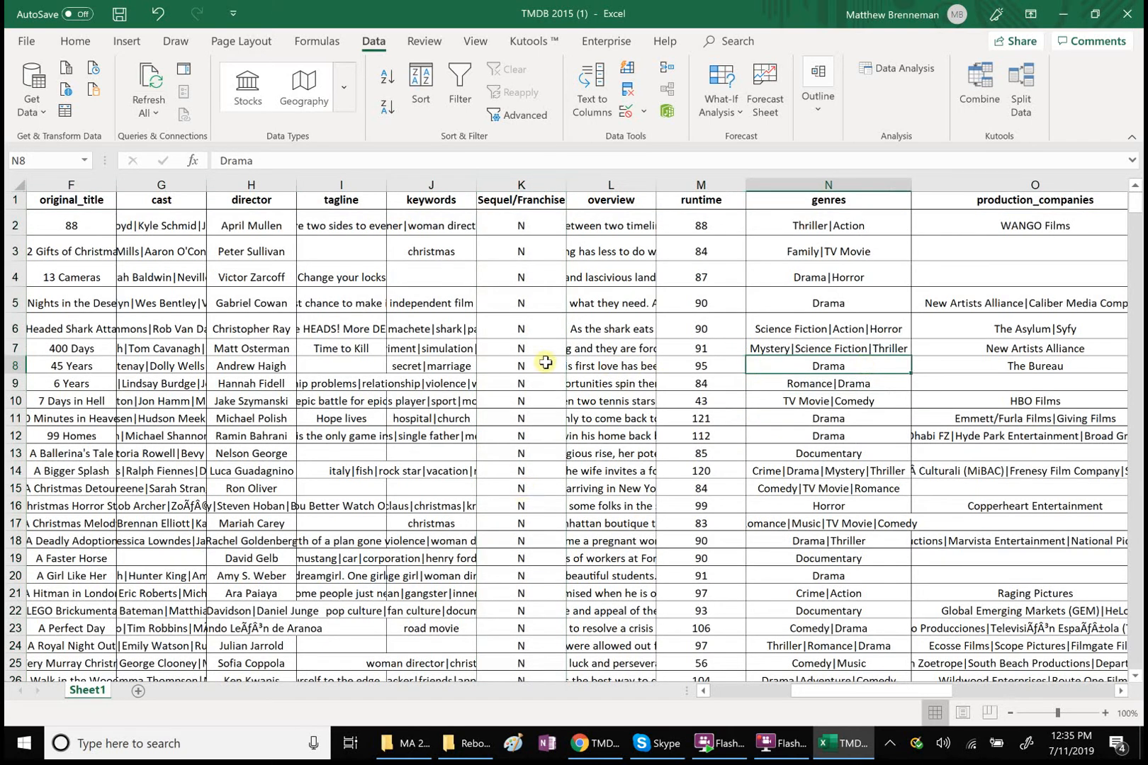
click(519, 184)
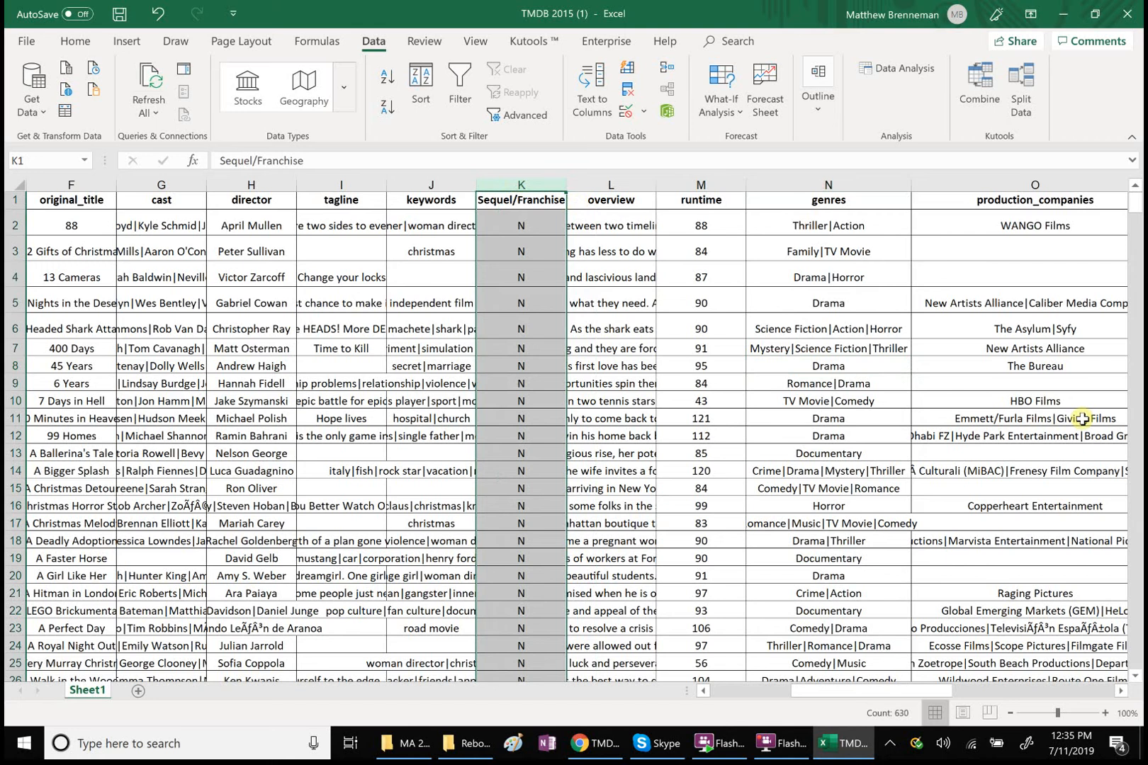
click(1136, 490)
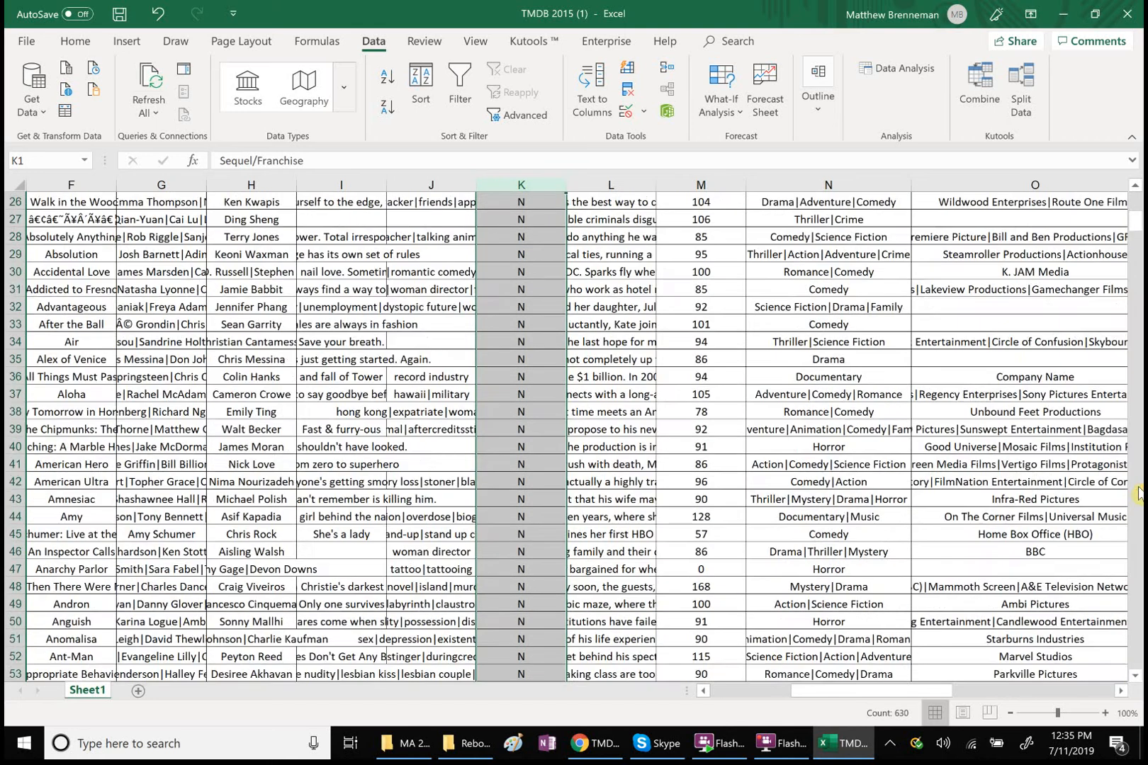
click(1138, 493)
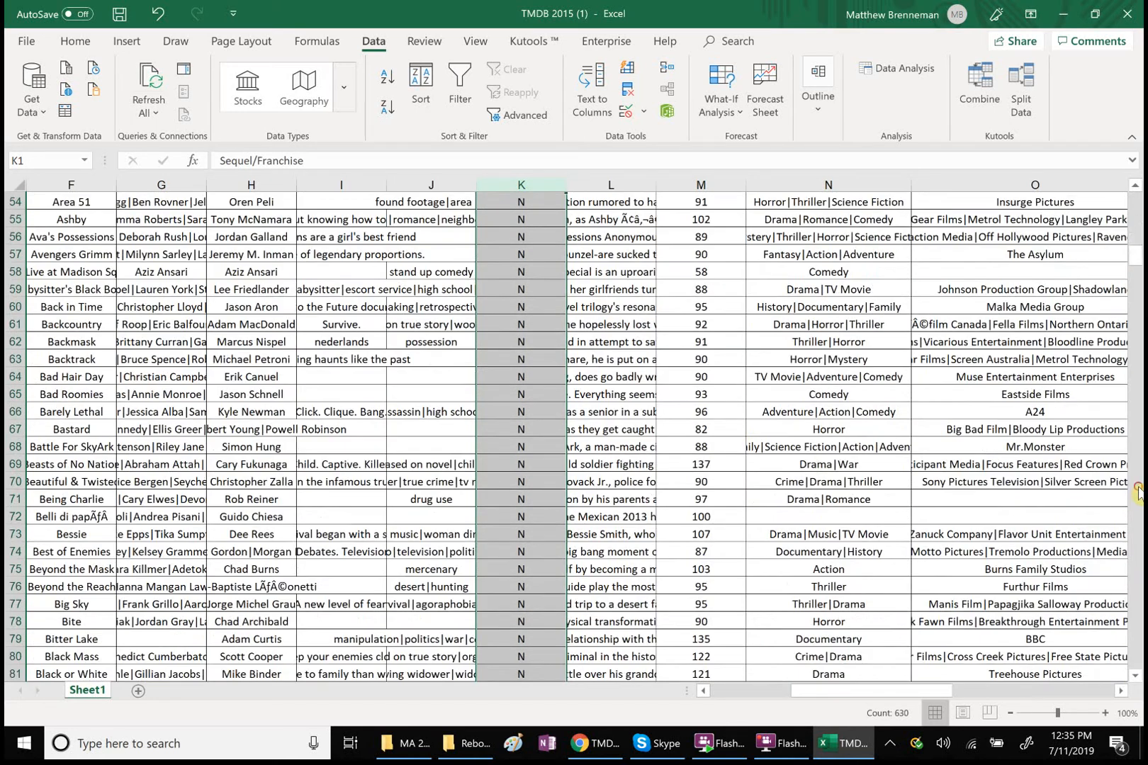
click(1138, 493)
click(1138, 493)
click(1139, 494)
click(1138, 494)
scroll(1138, 494, down, 1)
click(1138, 494)
click(1138, 494)
click(1138, 494)
click(1138, 494)
click(1138, 494)
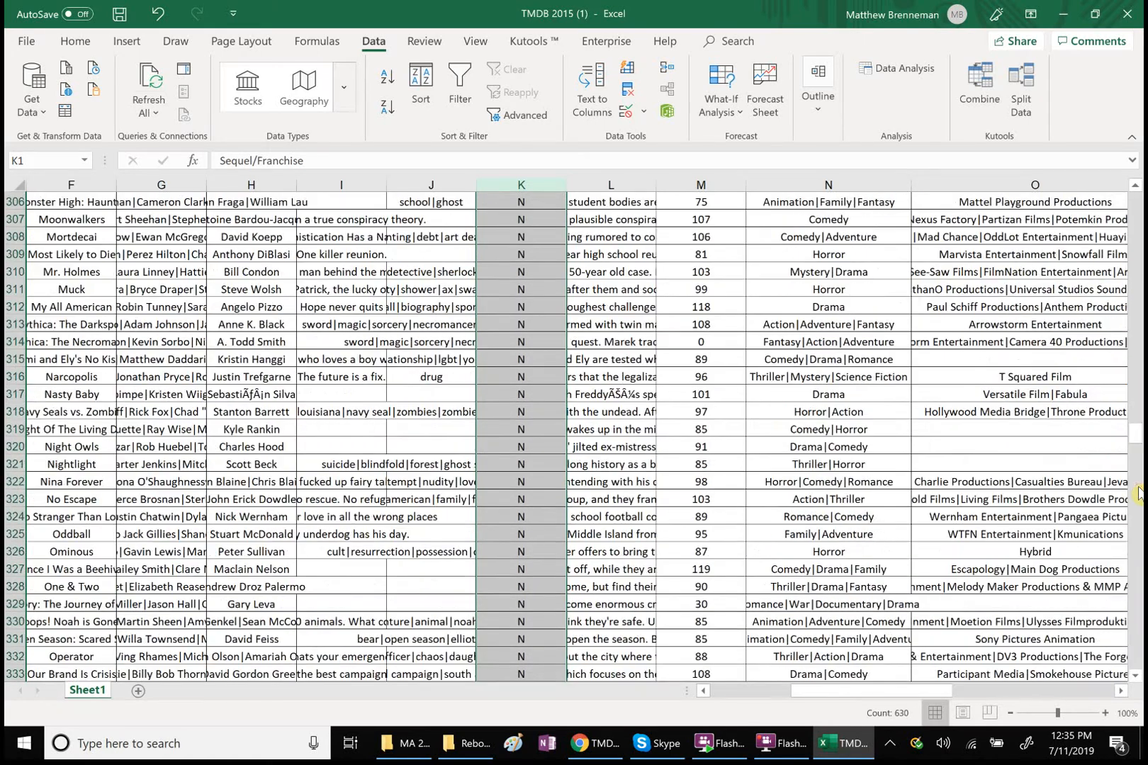
click(1139, 489)
click(1138, 489)
click(1139, 489)
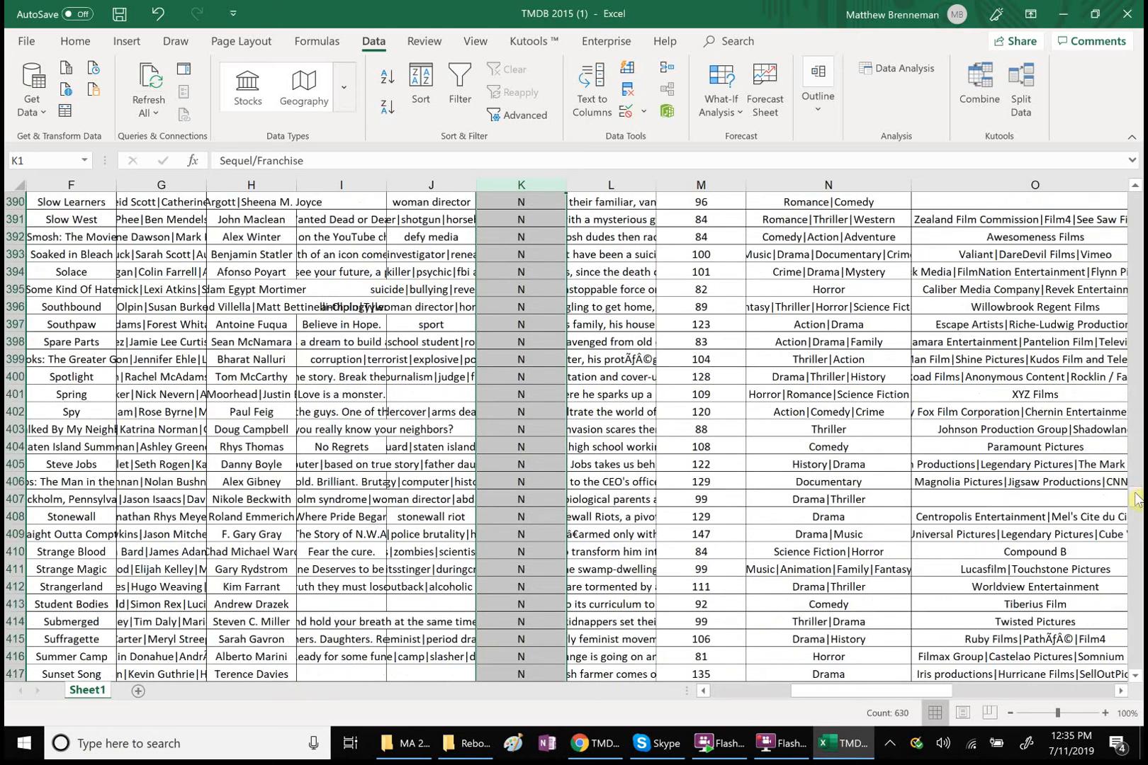
click(1138, 581)
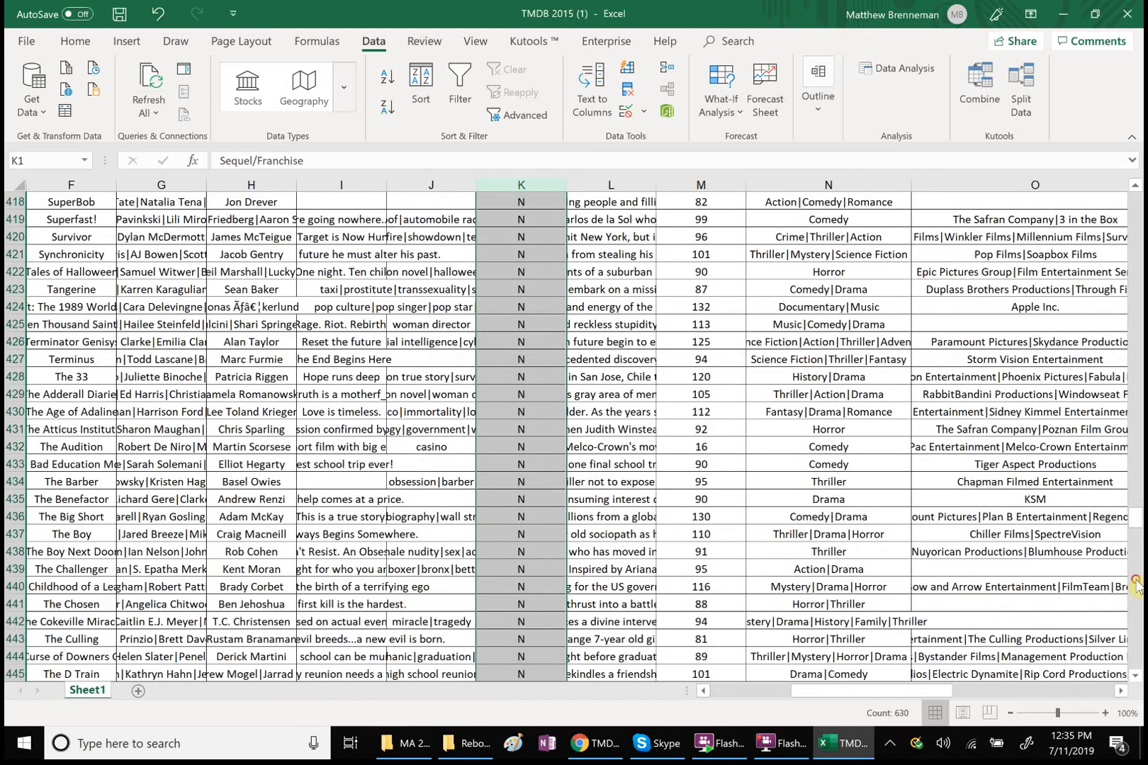
click(1138, 585)
click(1137, 585)
click(1137, 622)
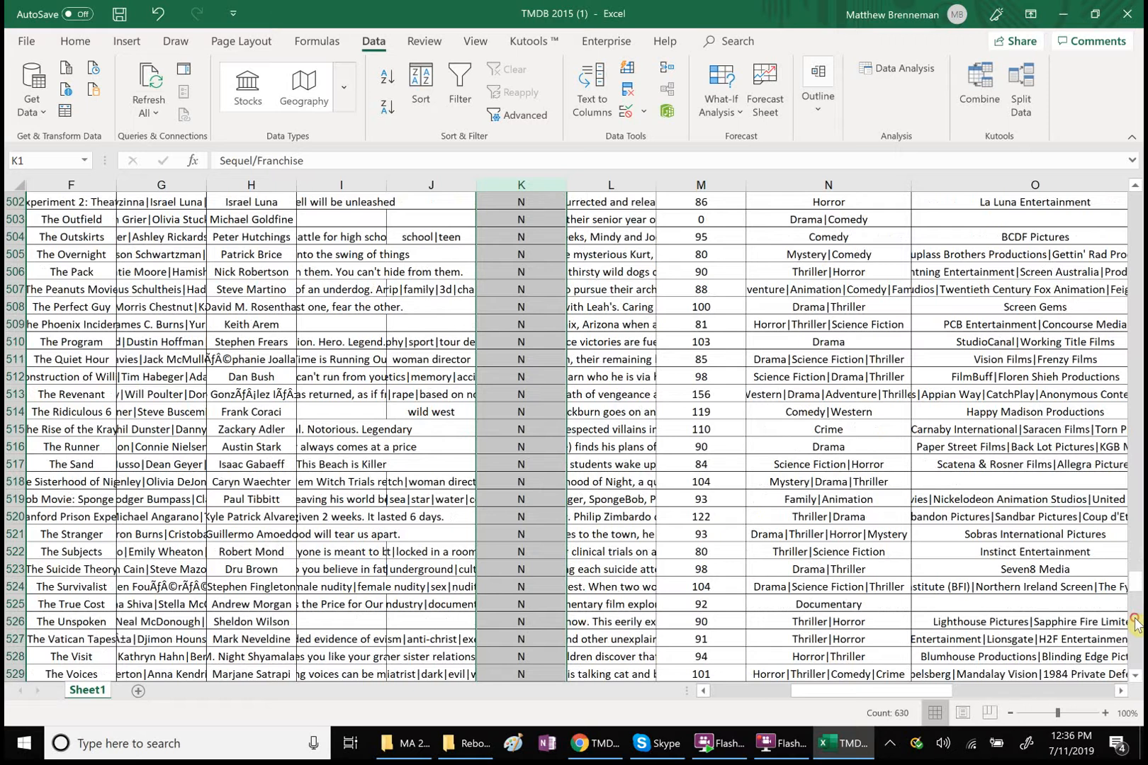
click(1137, 622)
click(1136, 656)
click(1136, 656)
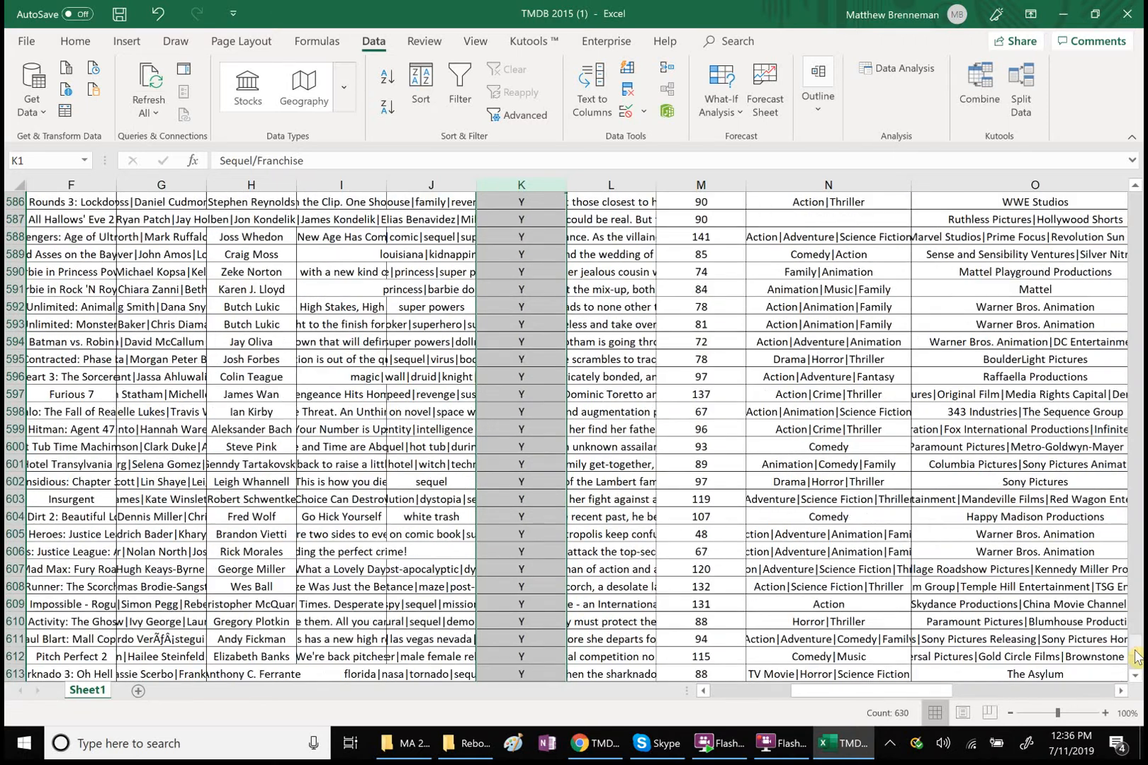
Examine the rows around the switch from N to Y and check the Y rows down to the last record
click(1138, 581)
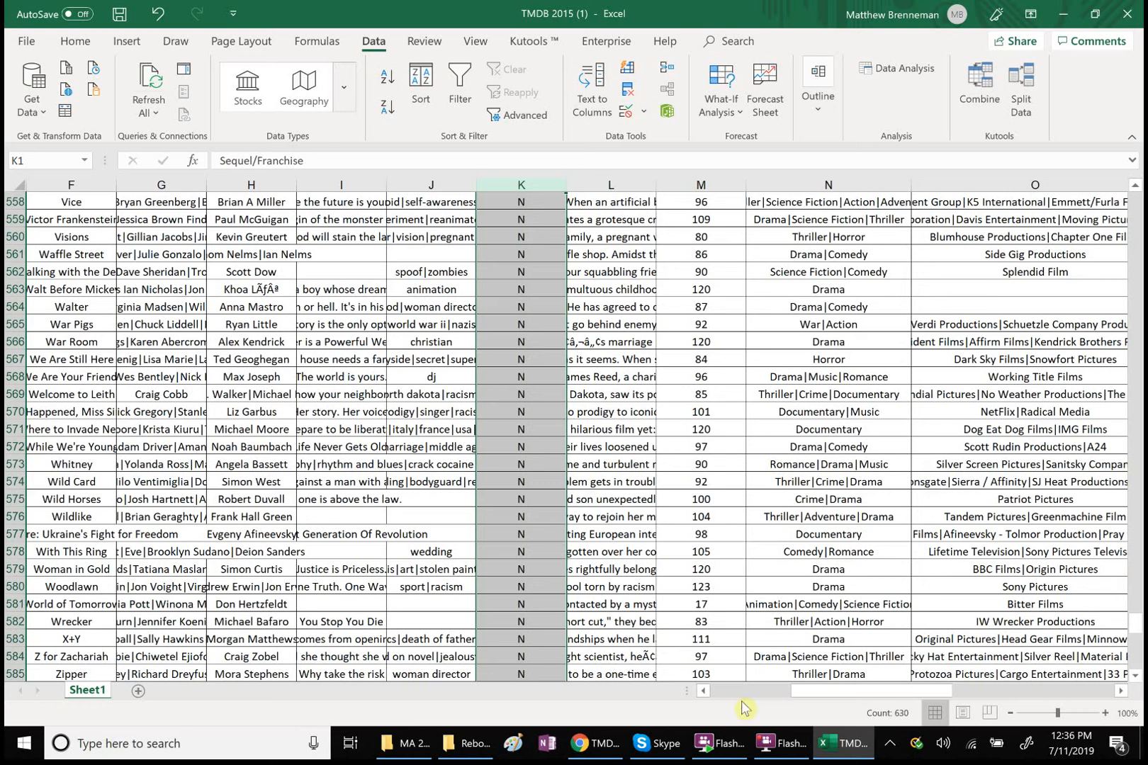
click(1136, 680)
click(1136, 680)
click(1137, 680)
click(1137, 680)
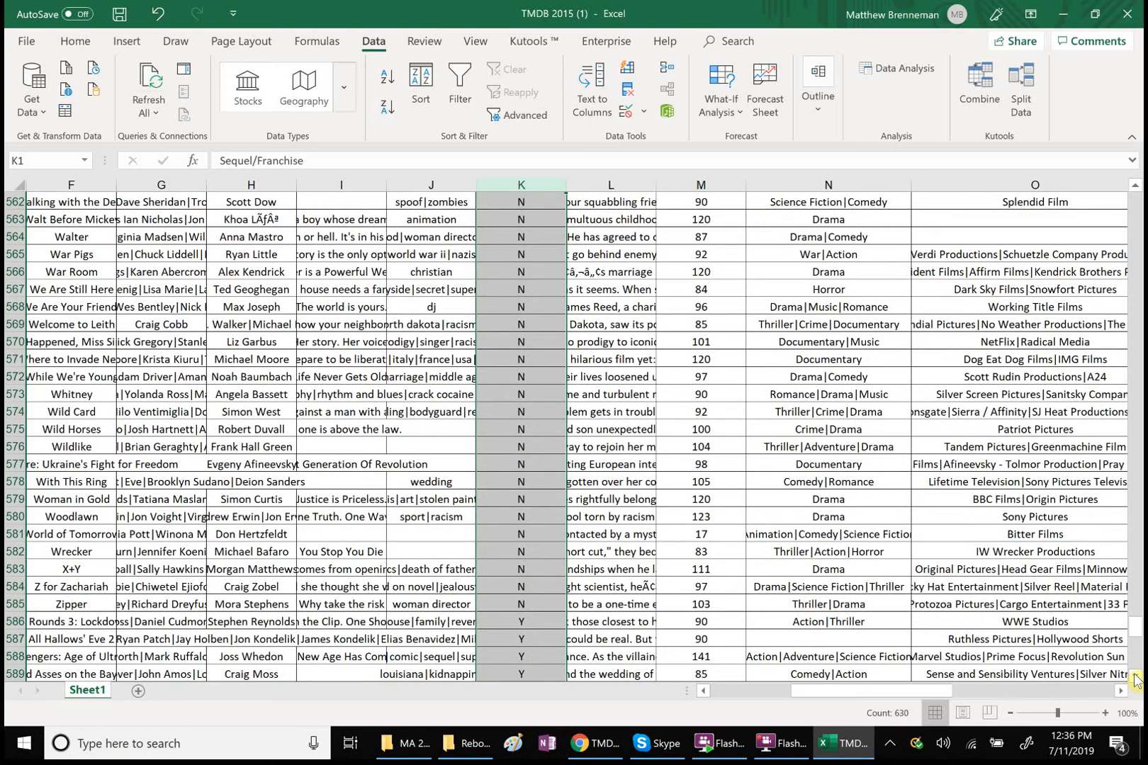
click(1138, 651)
drag(1138, 651, 1137, 684)
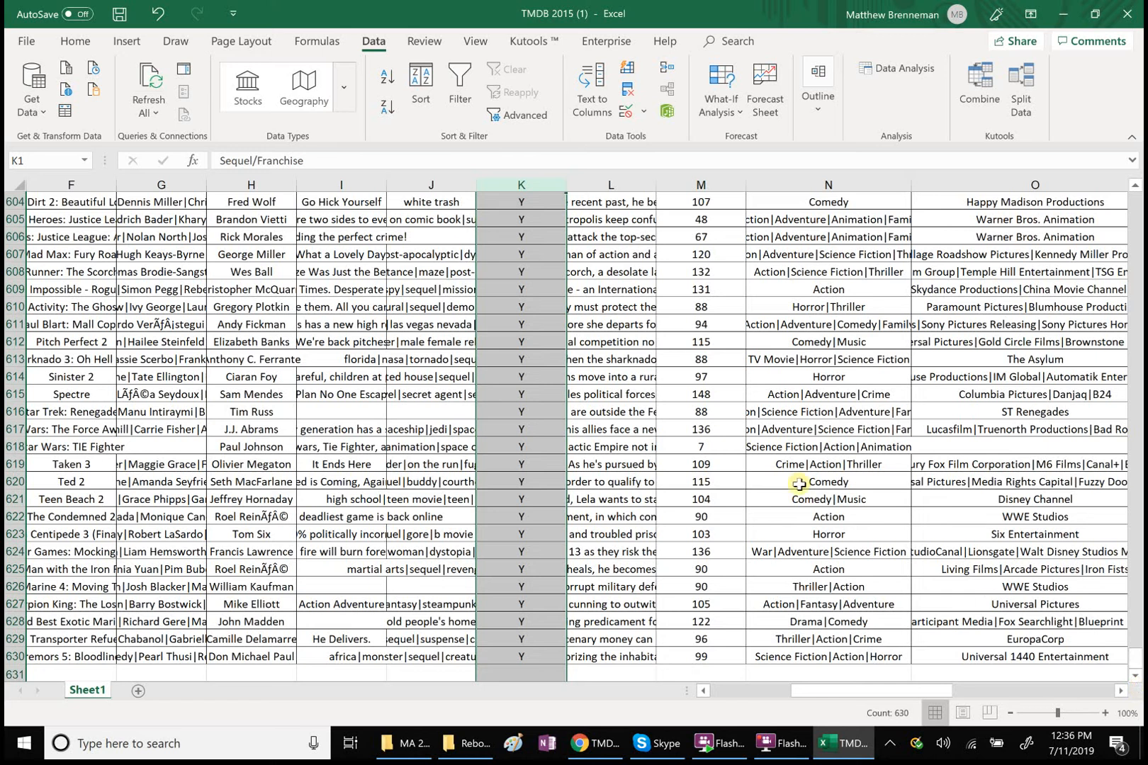
click(625, 452)
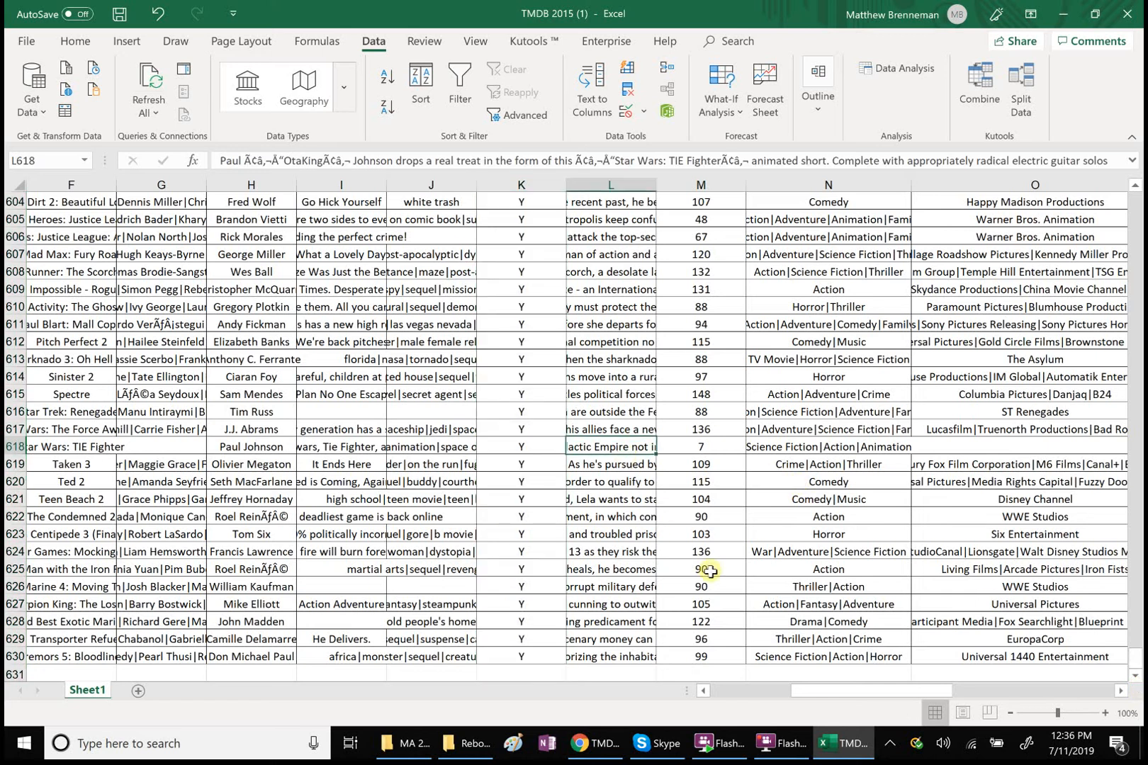
Start a COUNTIF formula in X3, the Counts (Frequencies) cell of the Y row in the frequency table
drag(836, 691, 840, 691)
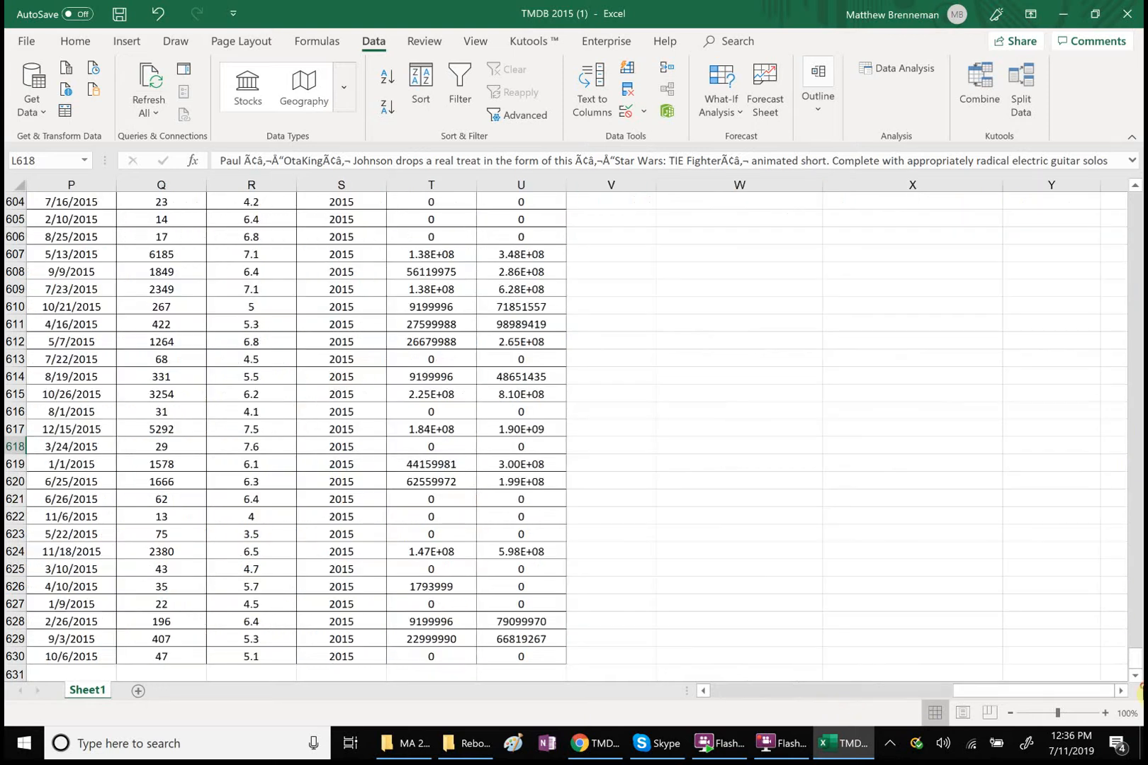
click(1134, 220)
click(1136, 222)
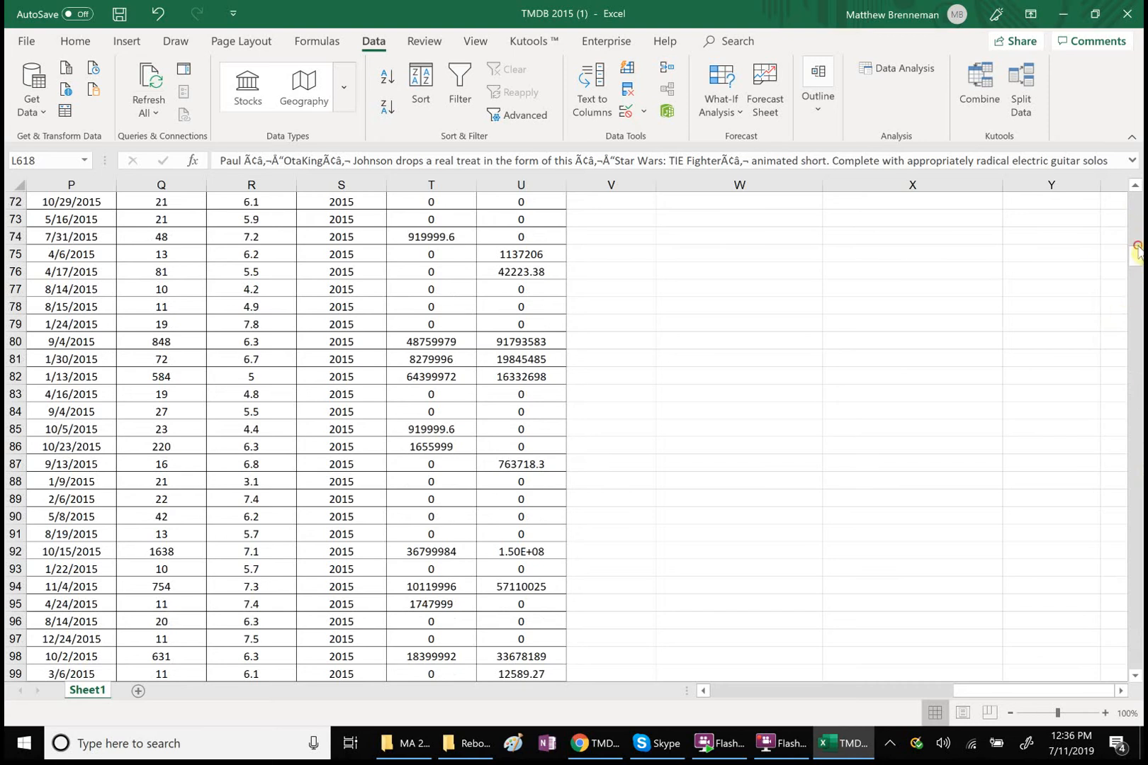
click(1135, 203)
click(1136, 202)
double_click(869, 250)
text(=)
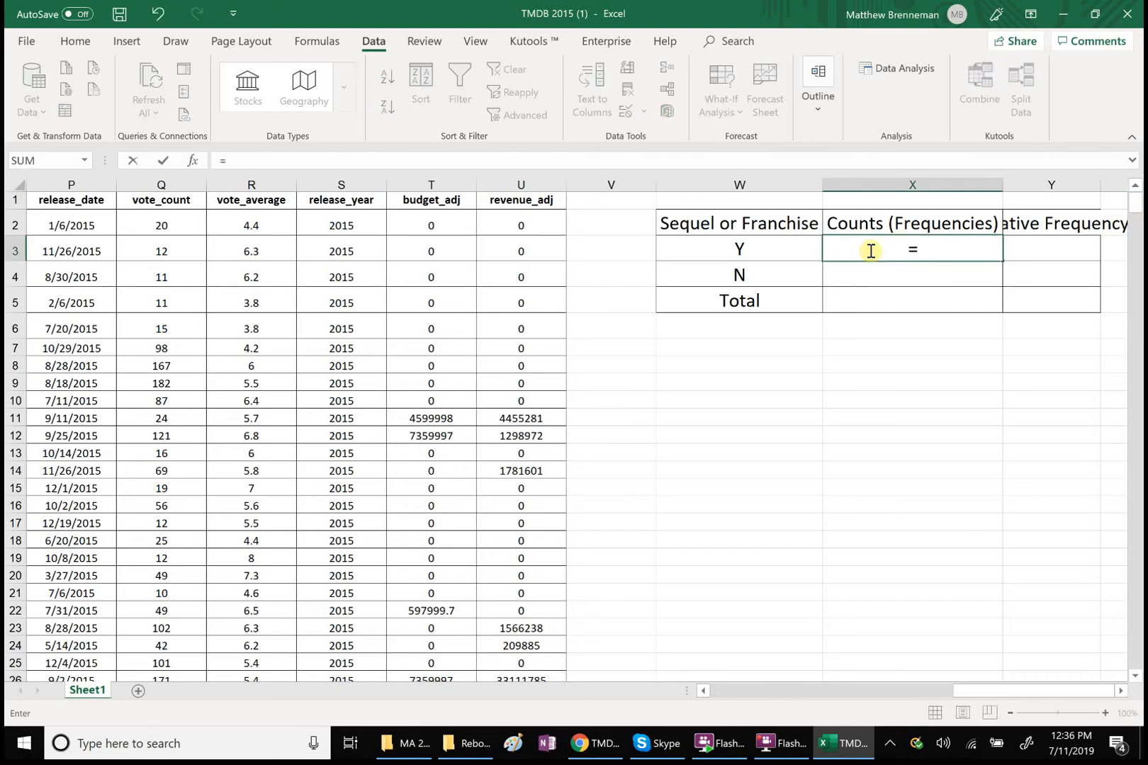
text(countif)
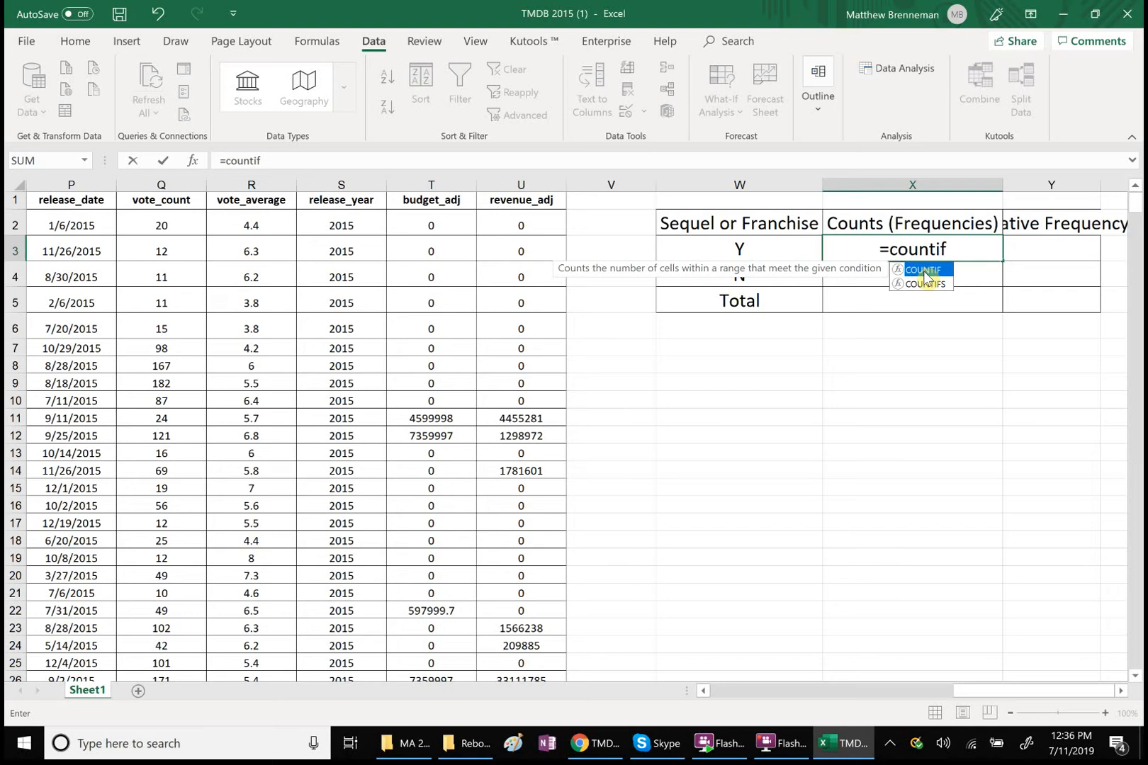
double_click(923, 270)
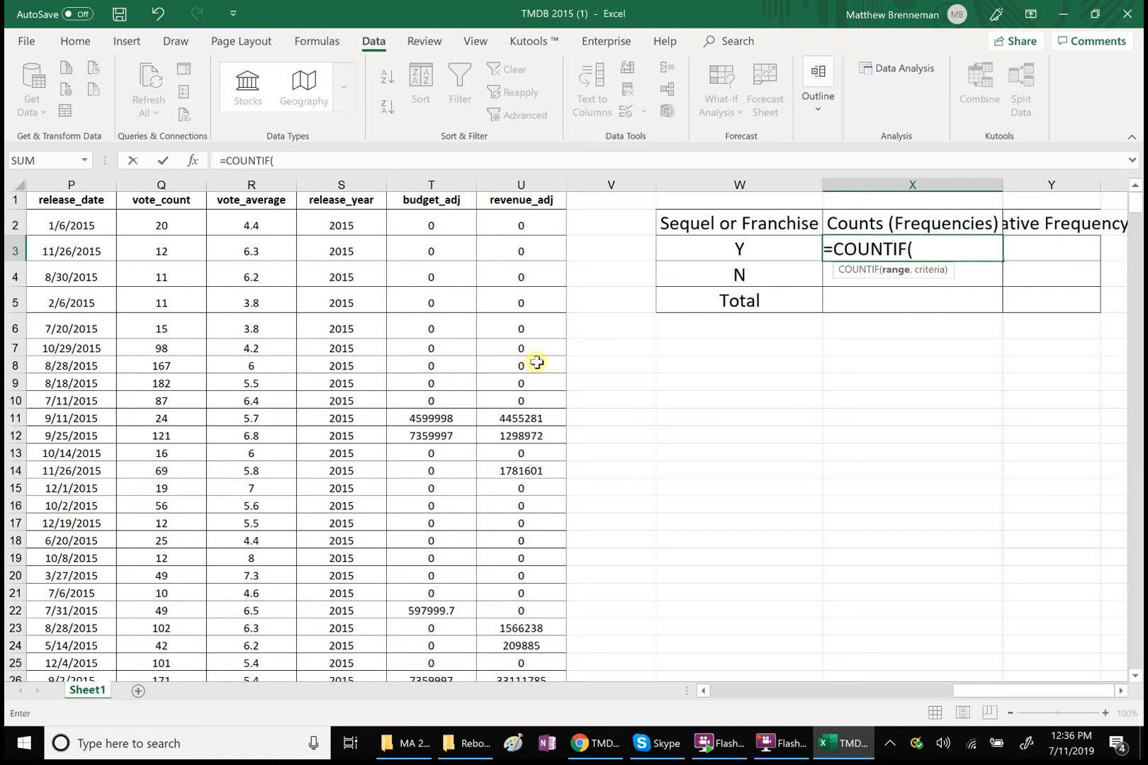
Set the COUNTIF range to K2:K630, covering all Sequel/Franchise values without the heading
drag(967, 692, 759, 690)
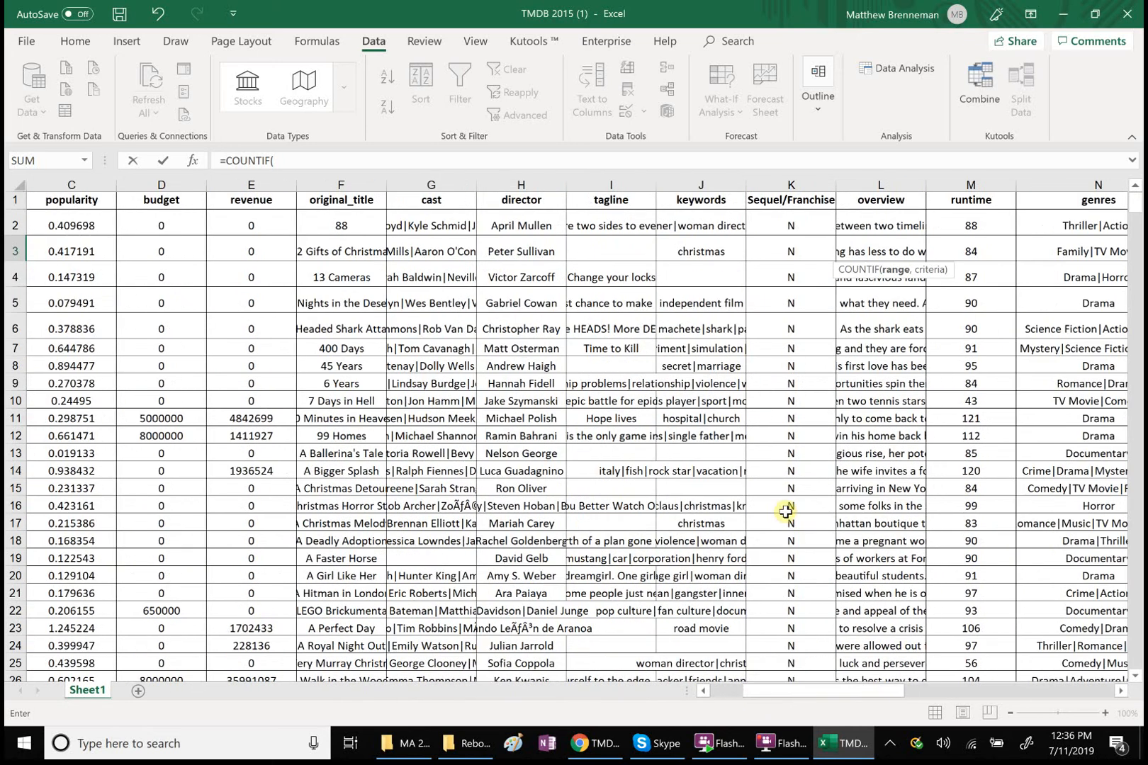
click(797, 224)
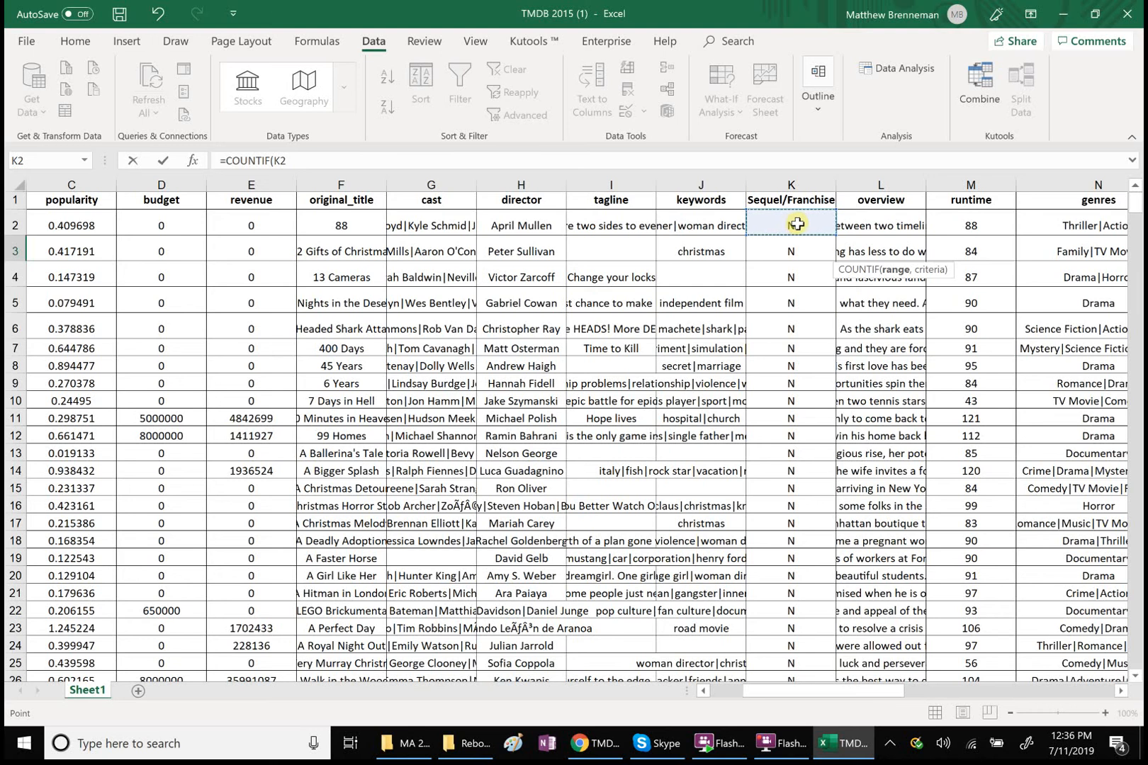
key(ctrl+shift+Down)
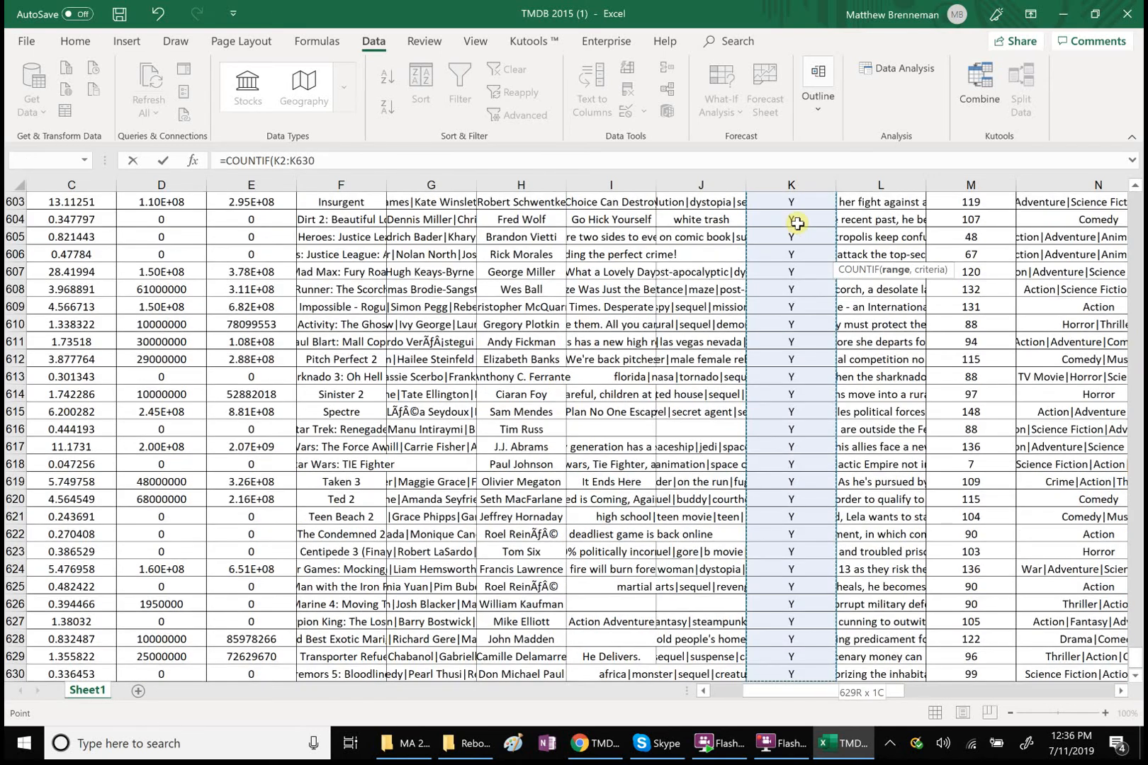
click(1131, 684)
click(1131, 684)
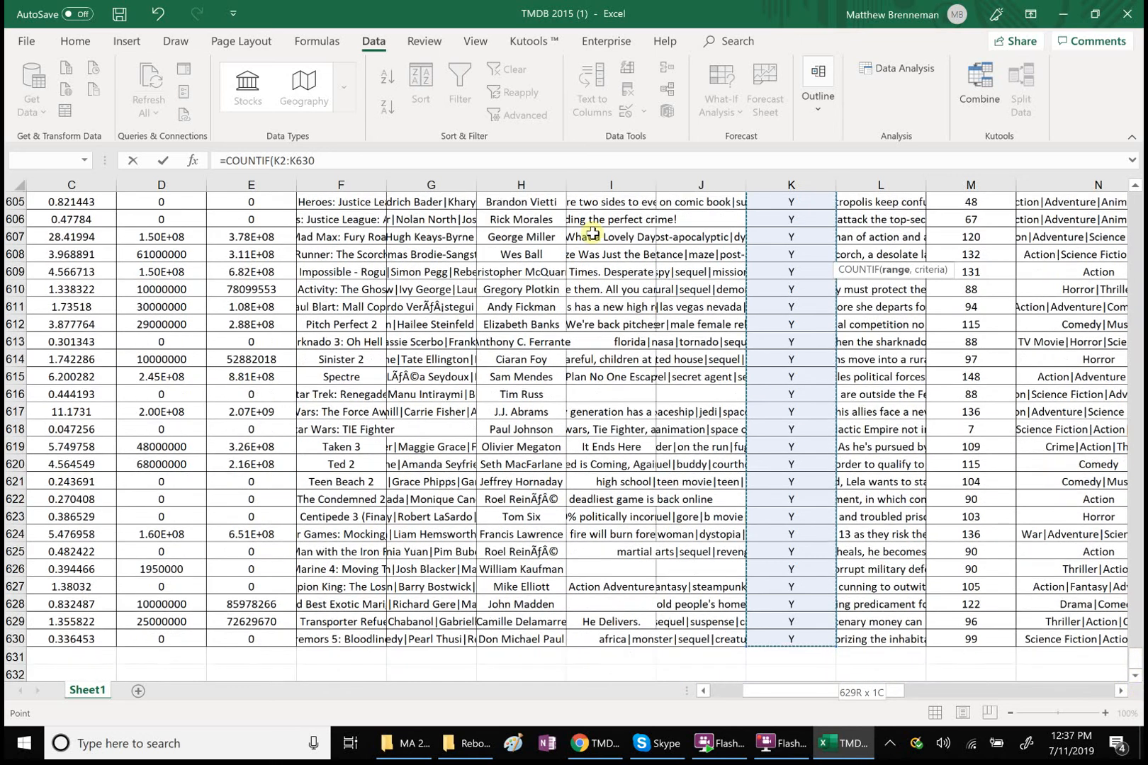
Complete the X3 formula with the criterion "N" as =COUNTIF(K2:K630,"N") and return to the frequency table
click(320, 158)
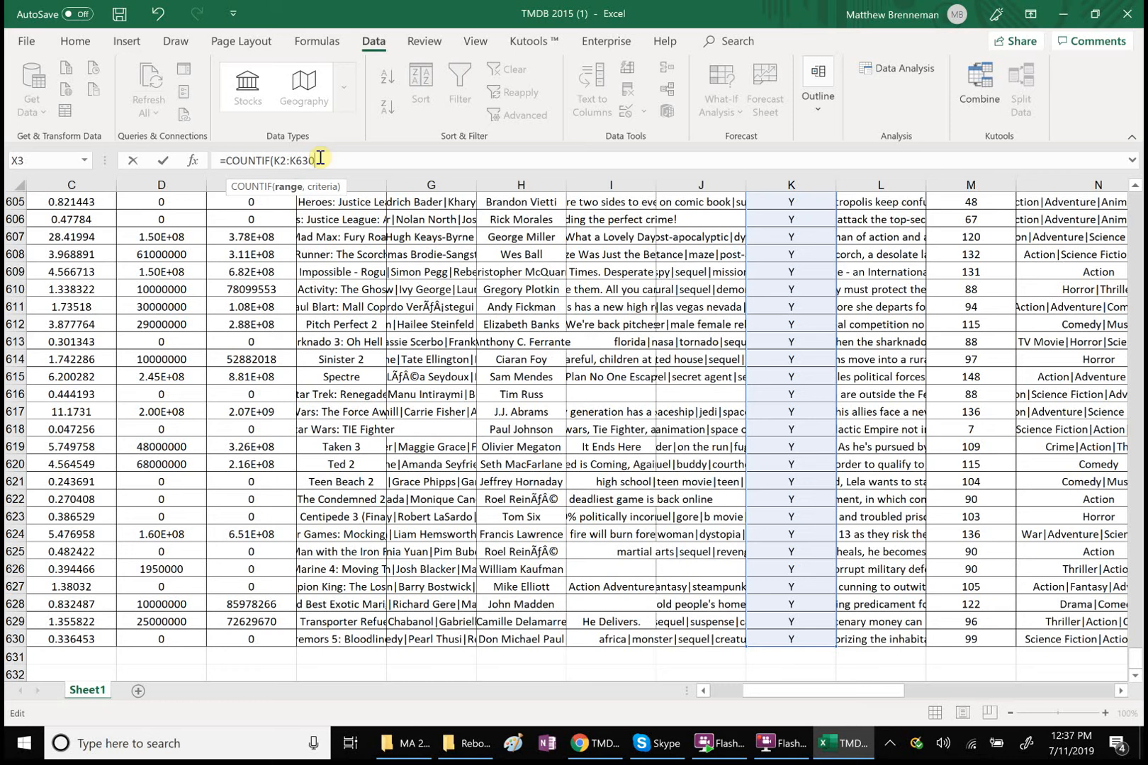
text(,)
text("N"))
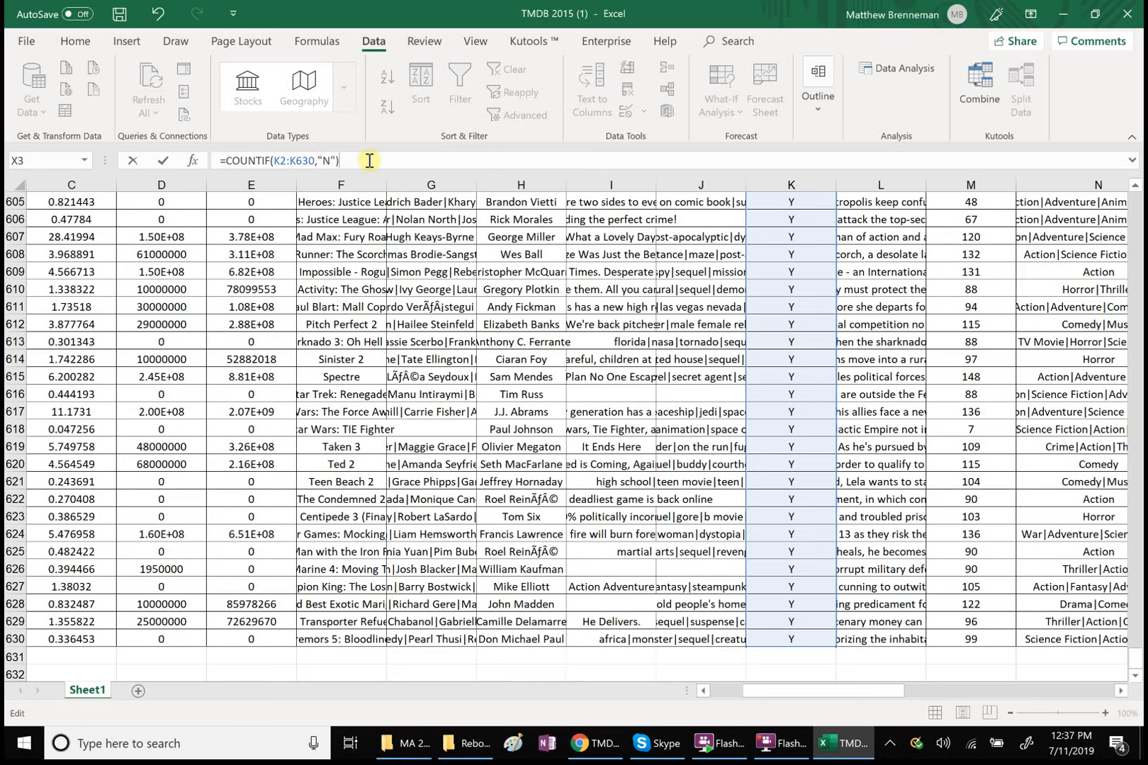
key(Return)
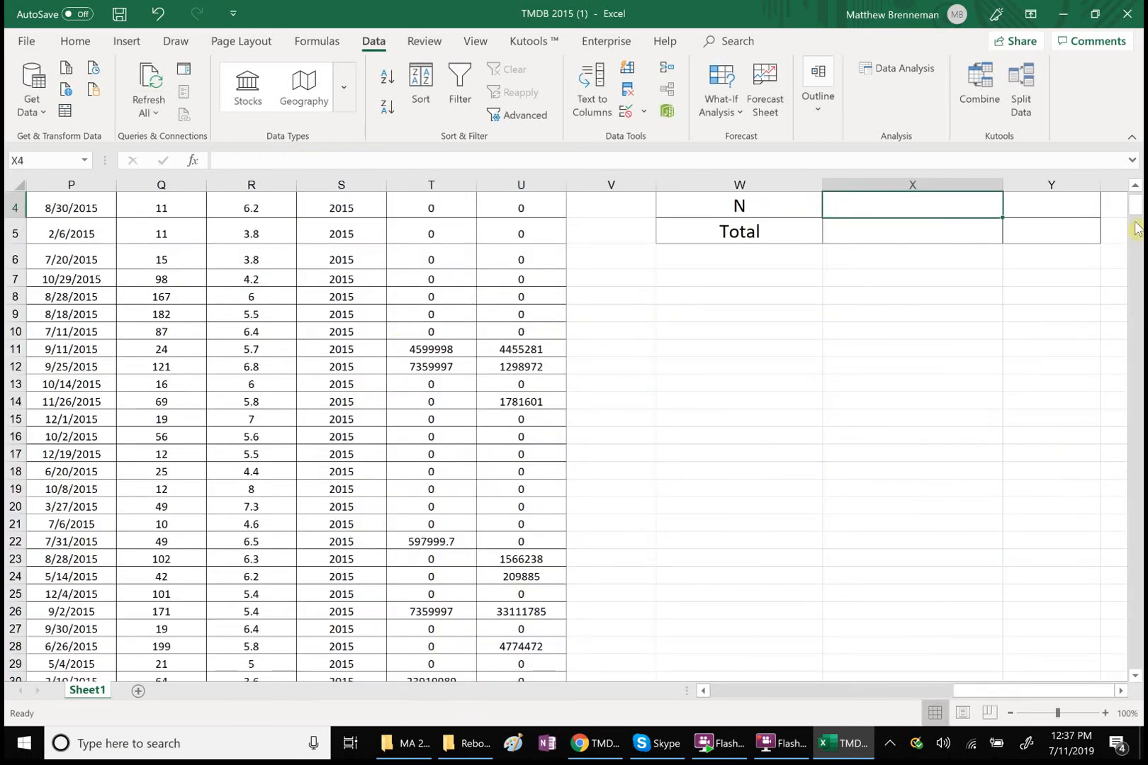
drag(1135, 207, 1132, 146)
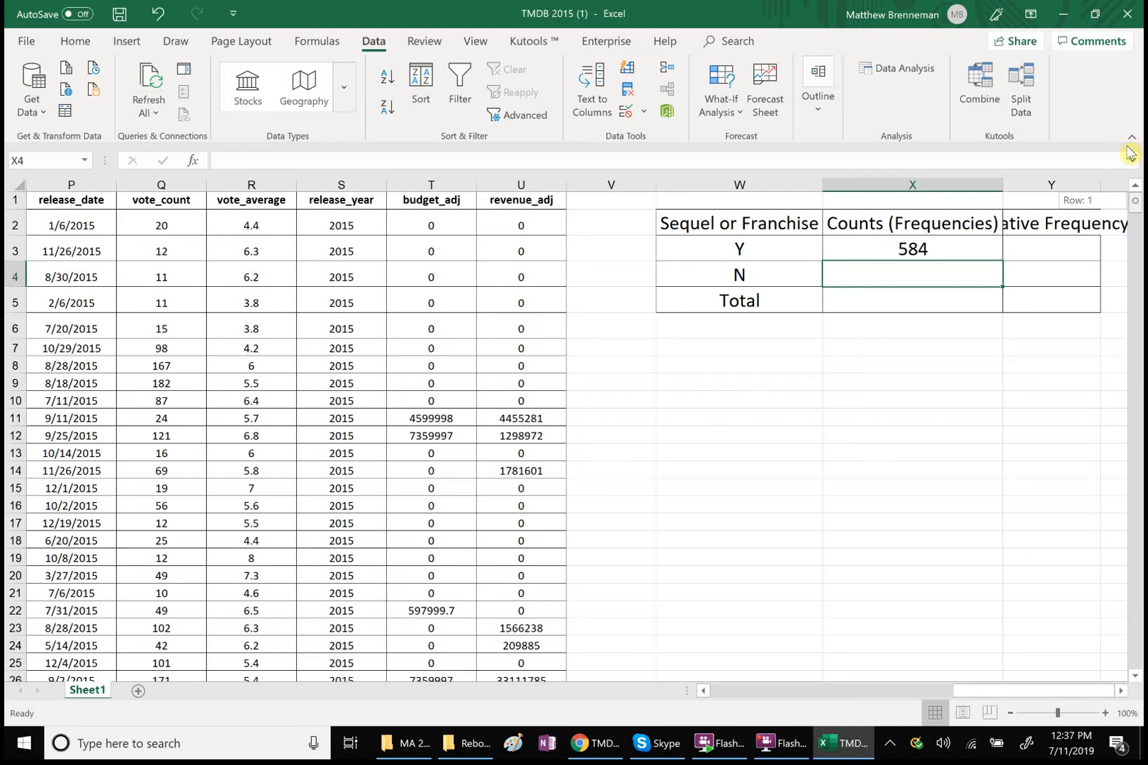
Change the COUNTIF criterion in X3 to "Y" so it matches its row label
click(926, 246)
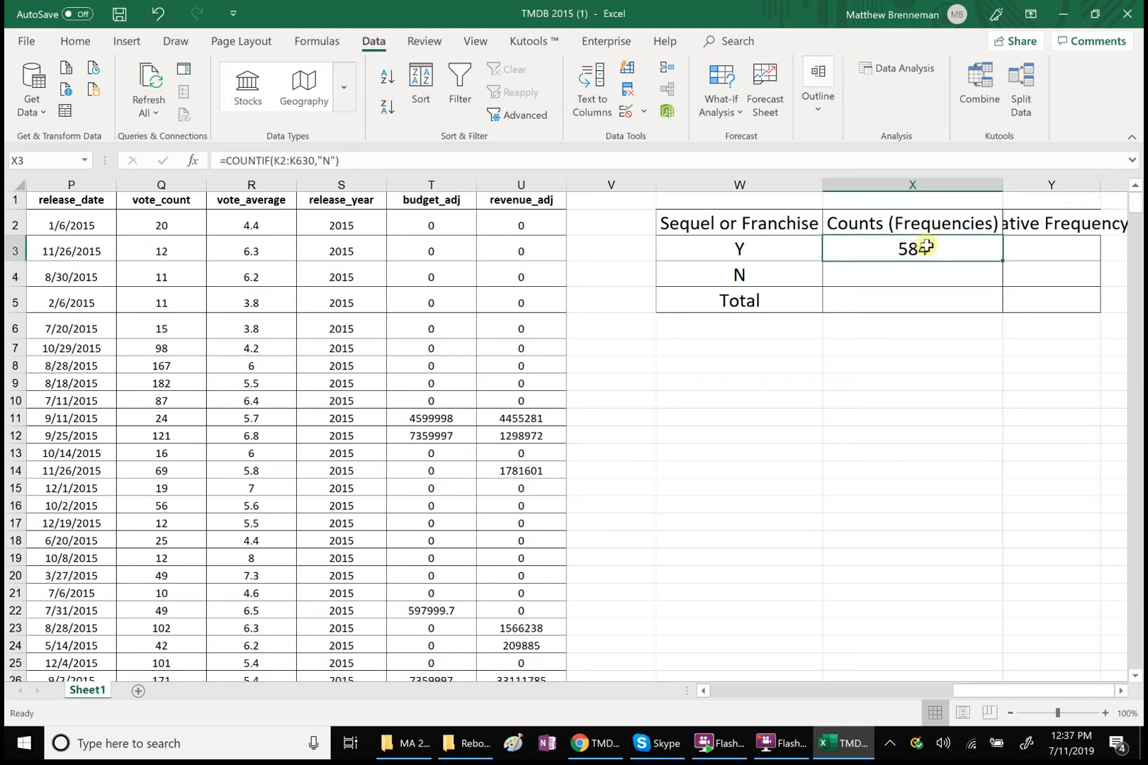
click(324, 160)
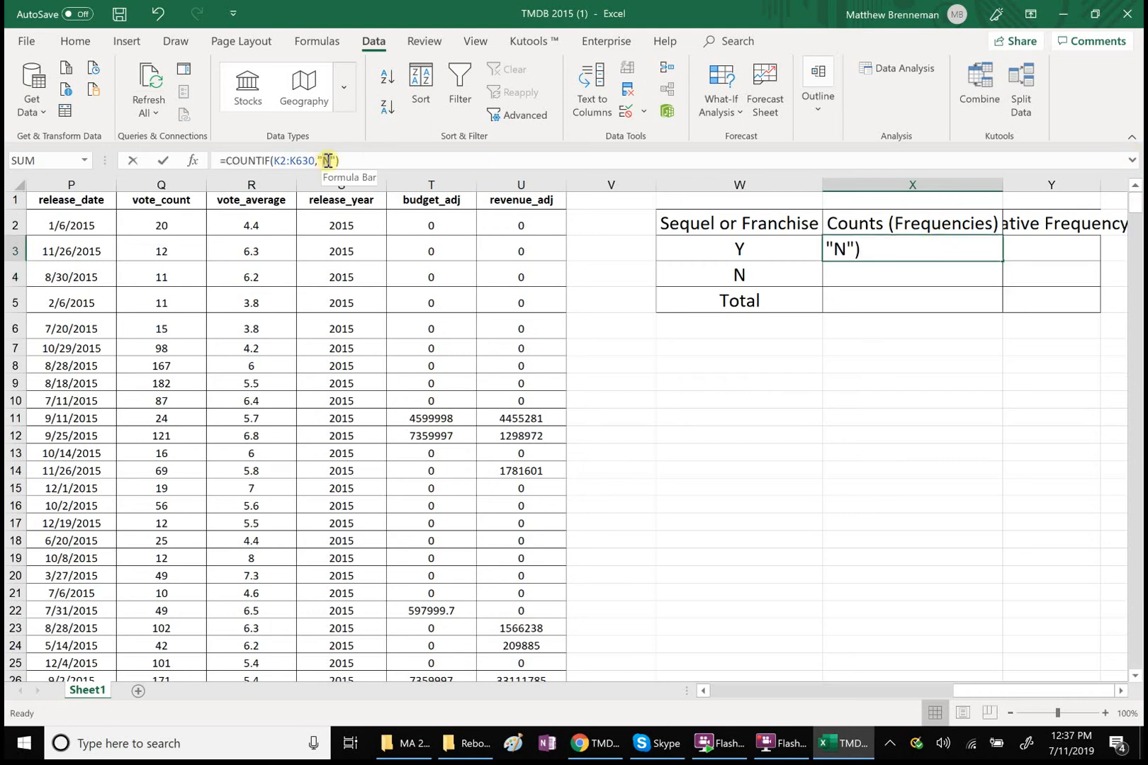
double_click(327, 160)
text(Y)
key(ctrl+Return)
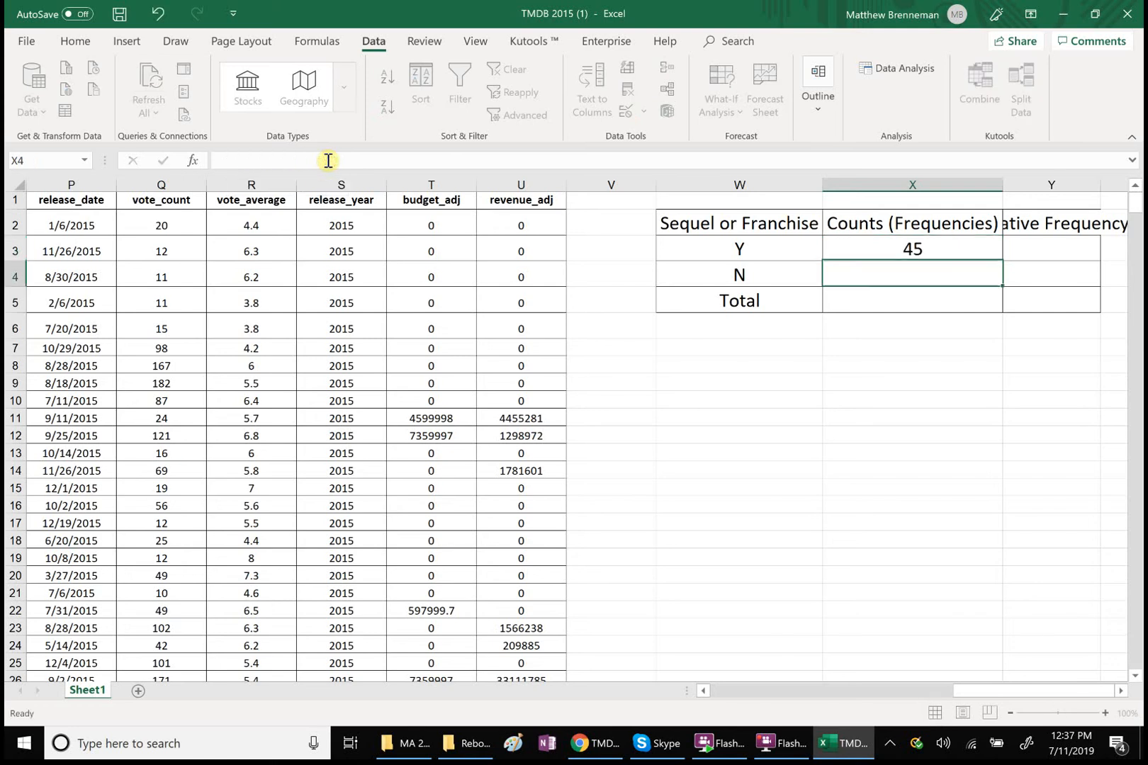
Copy the full COUNTIF formula text from X3 and leave the same formula entered in that cell
double_click(866, 250)
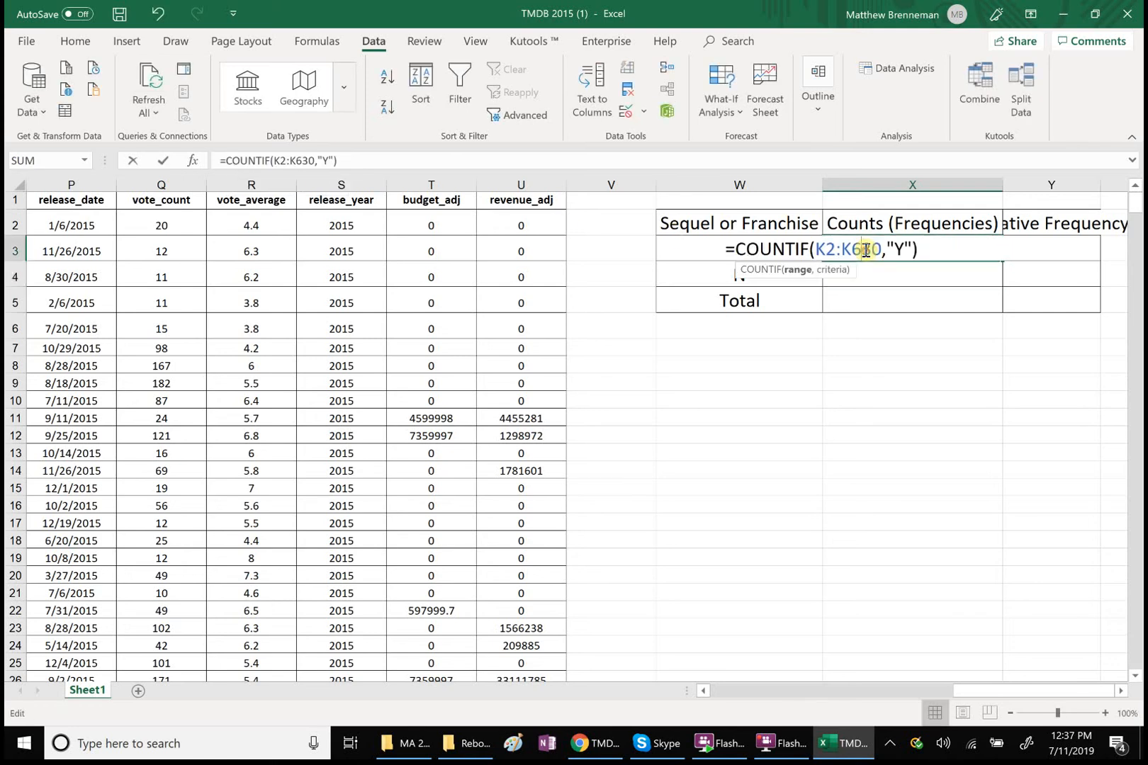
drag(917, 249, 708, 250)
key(ctrl+c)
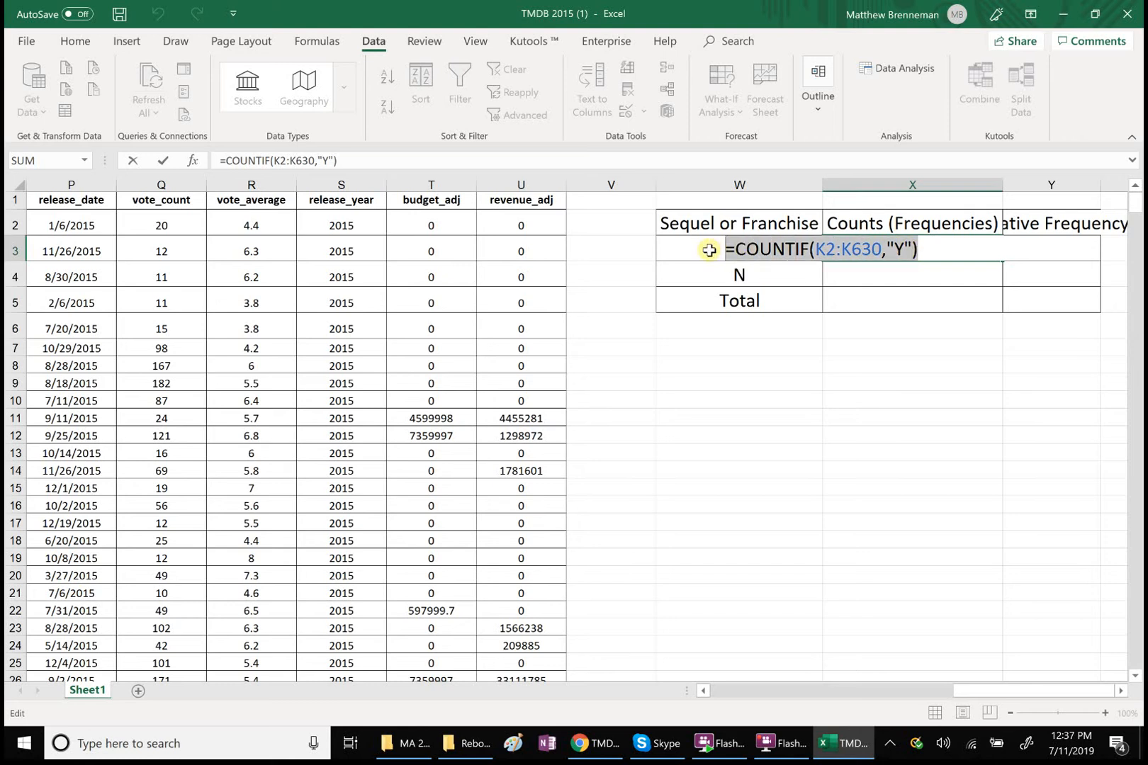
key(Delete)
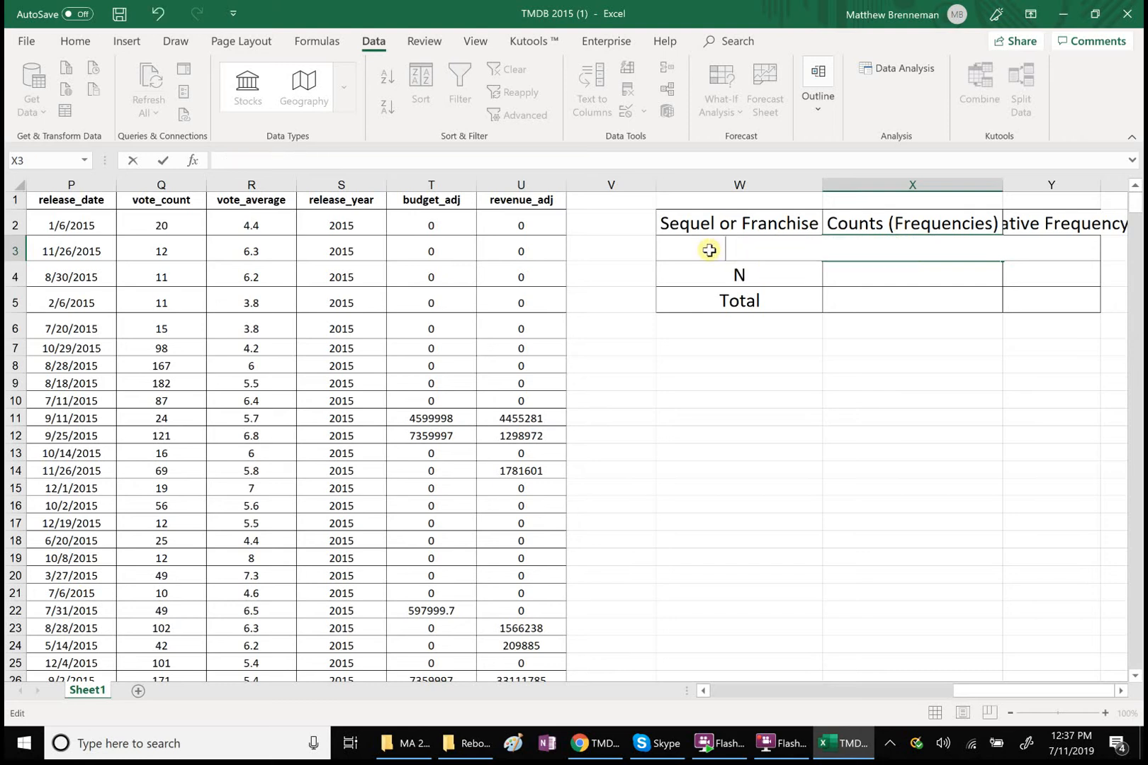
key(ctrl+v)
key(Return)
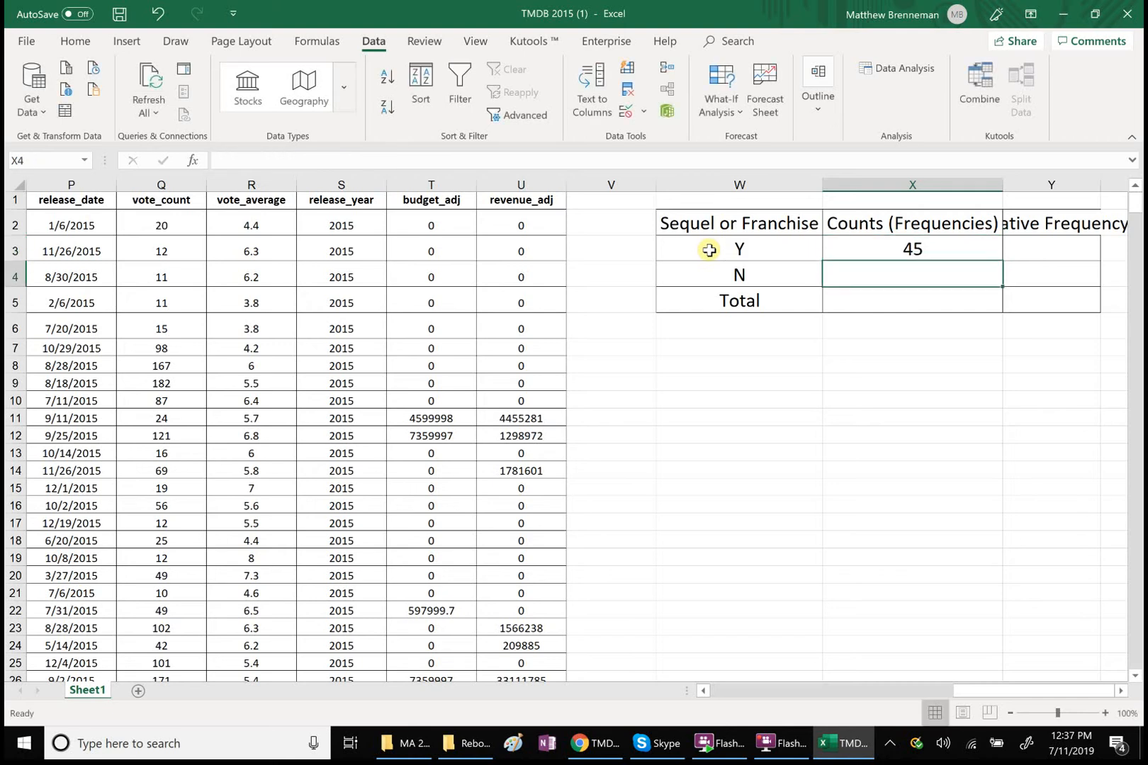
Paste the copied COUNTIF formula into X4 and change its criterion to "N"
key(ctrl+v)
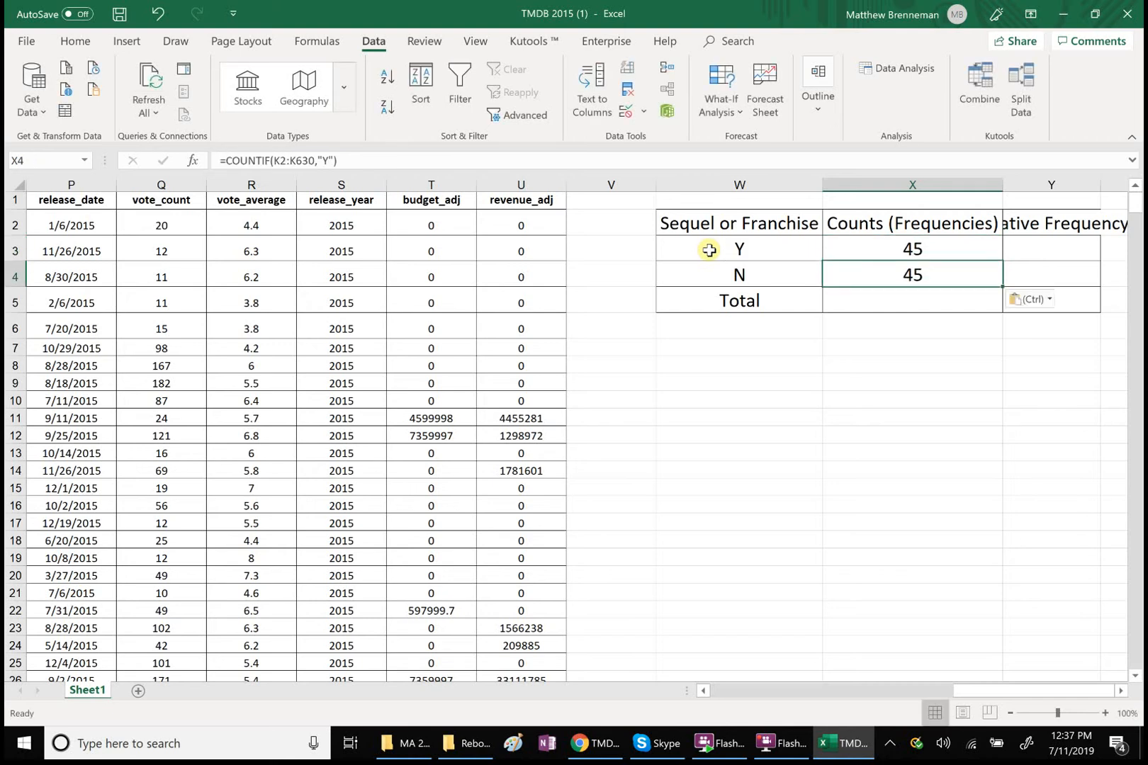
click(322, 160)
key(BackSpace)
text(N)
key(Return)
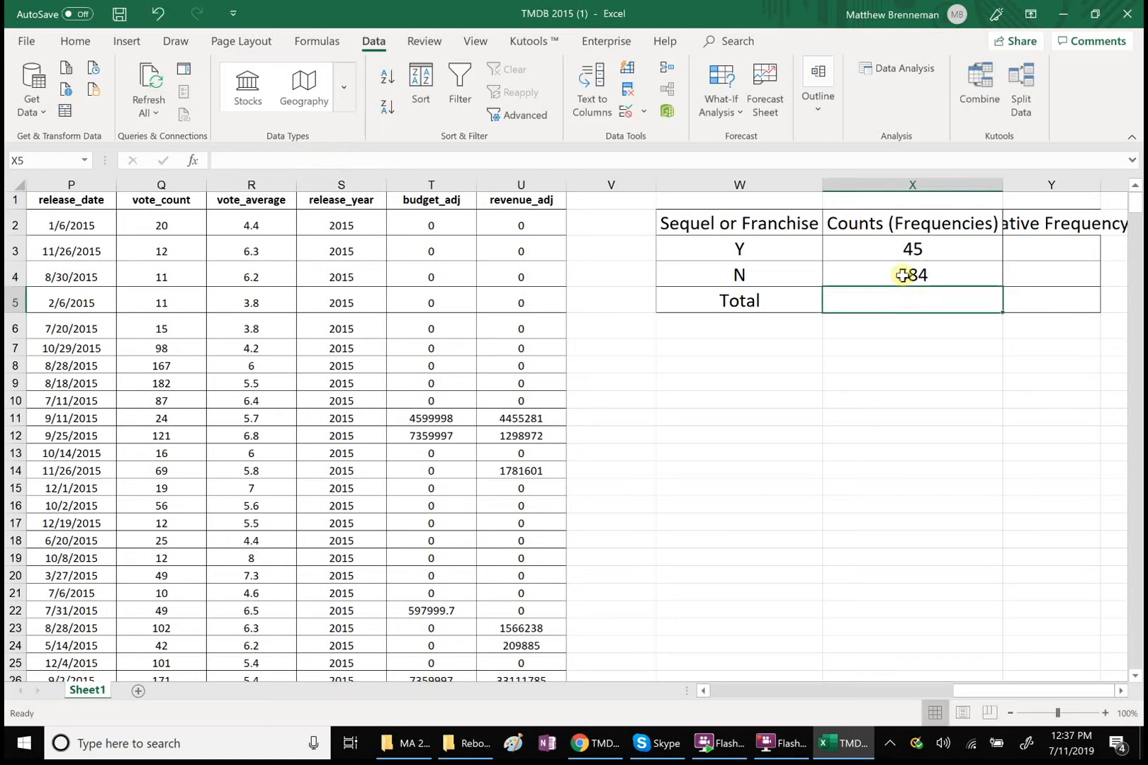
Re-enter the COUNTIF criterion in X4 as lowercase "n" within the formula for the N row
click(906, 275)
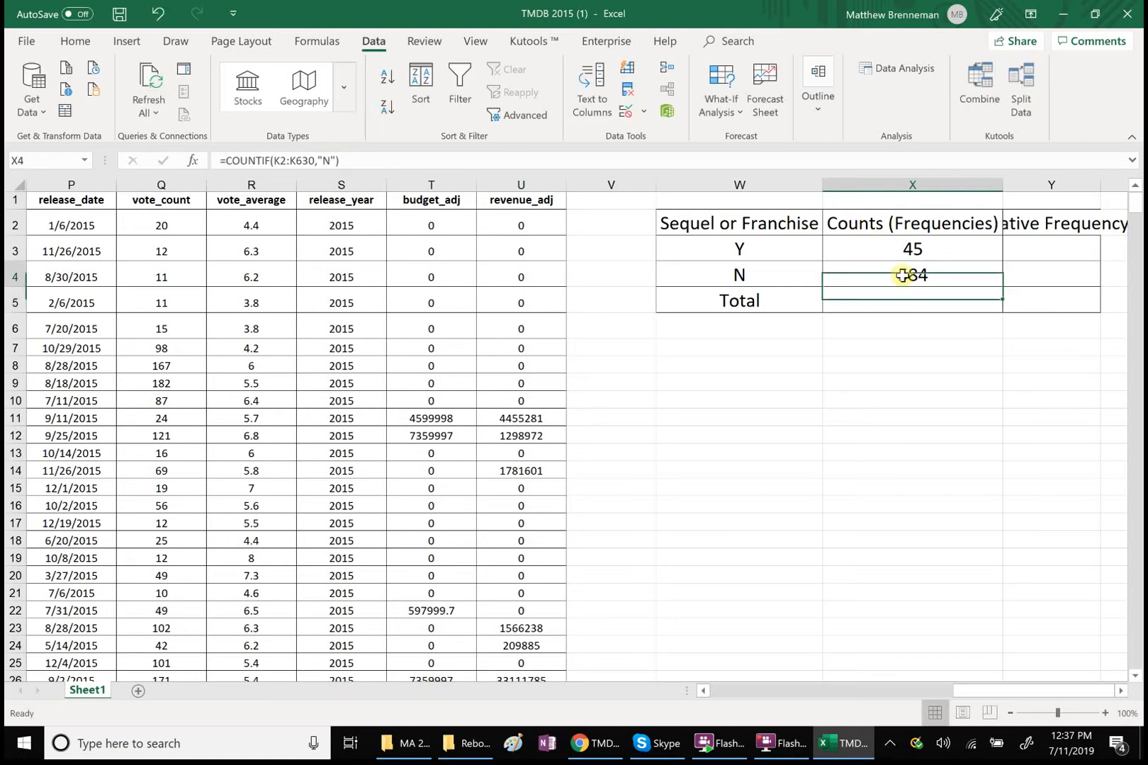
click(324, 160)
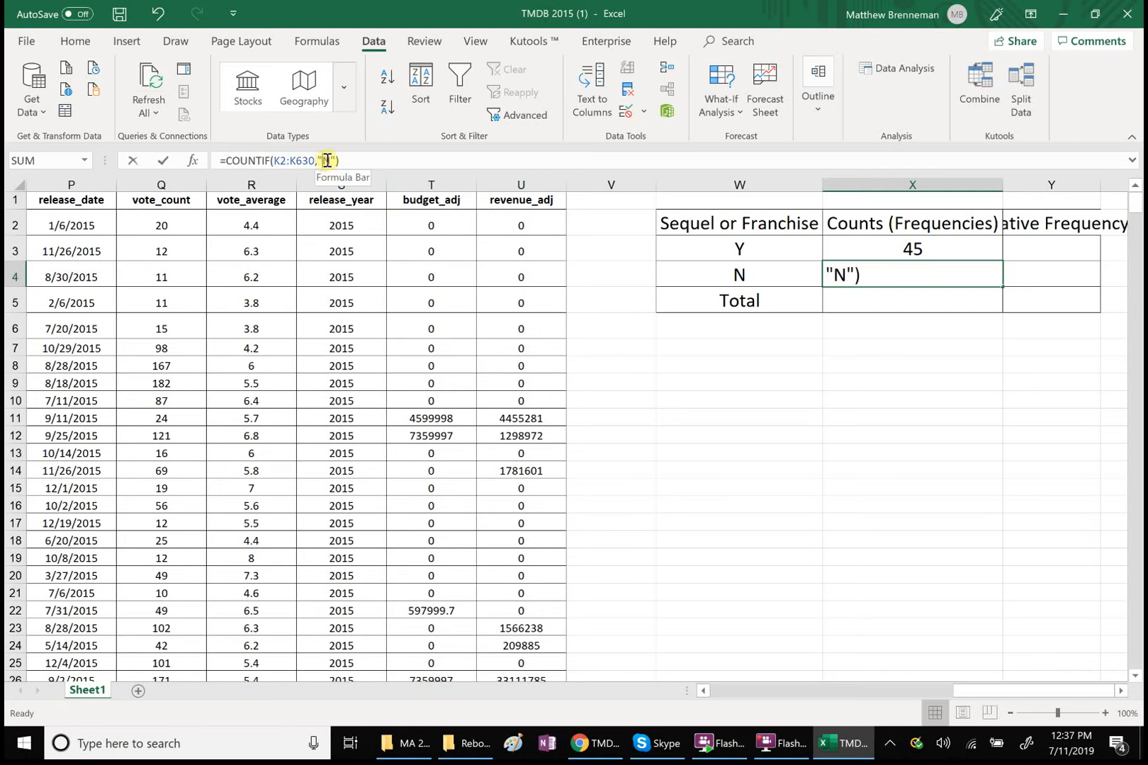
double_click(329, 160)
text(n)
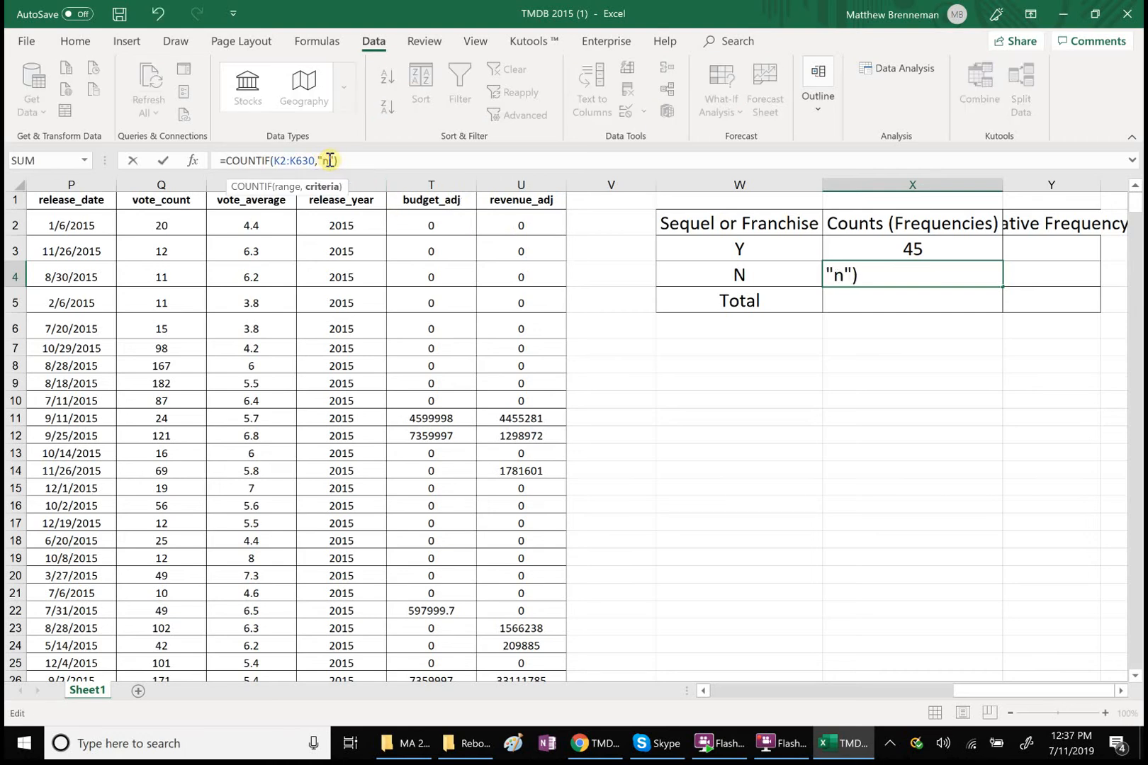
key(Return)
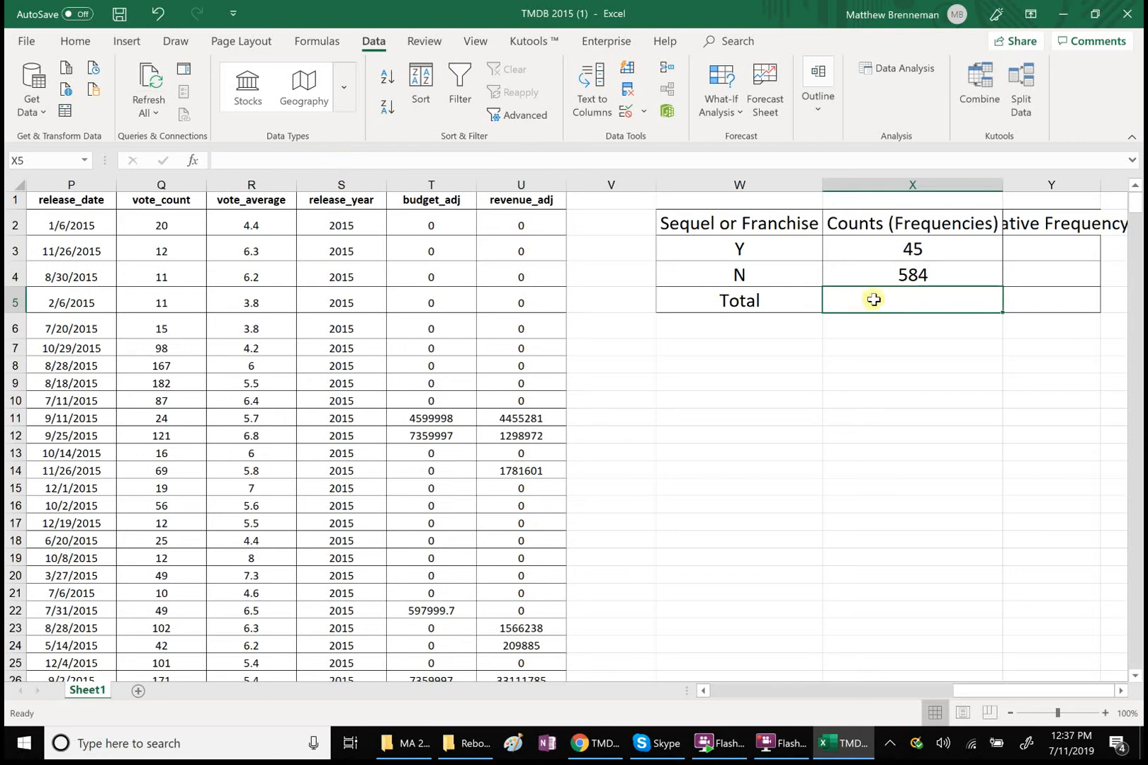
Total the Y and N counts in X5 with =X3+X4 and check the total against the last data row
text(=)
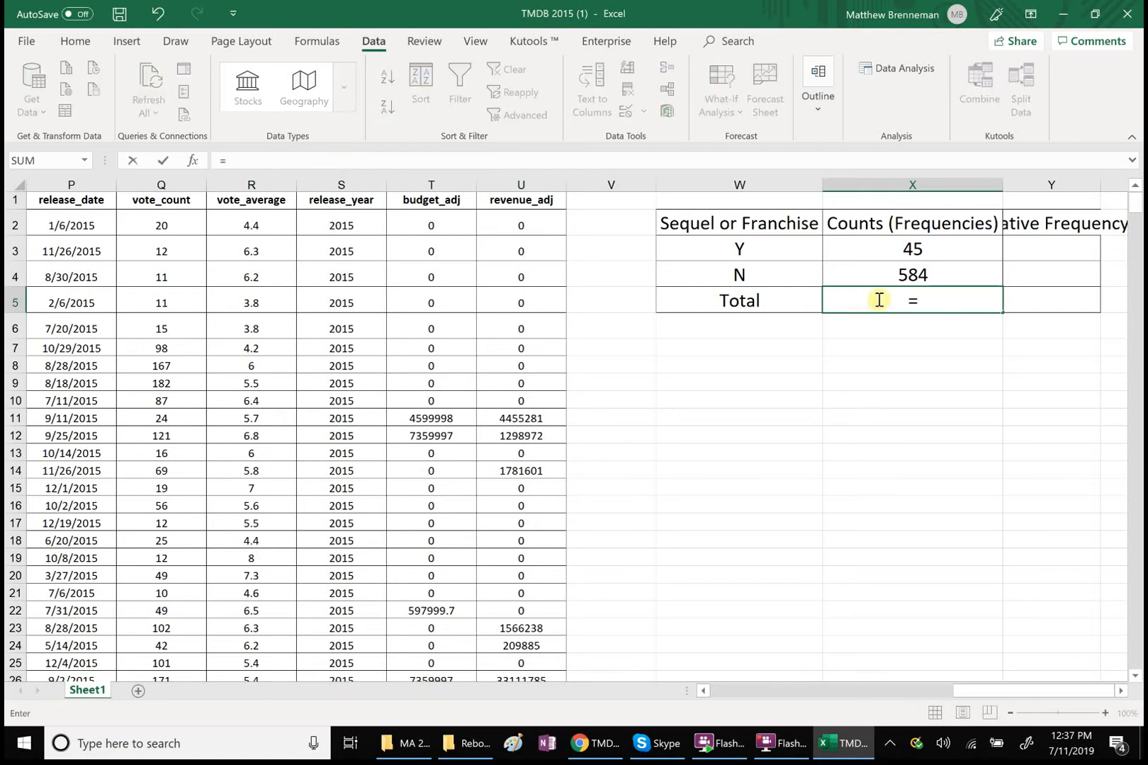
click(925, 245)
text(+)
click(922, 273)
key(Return)
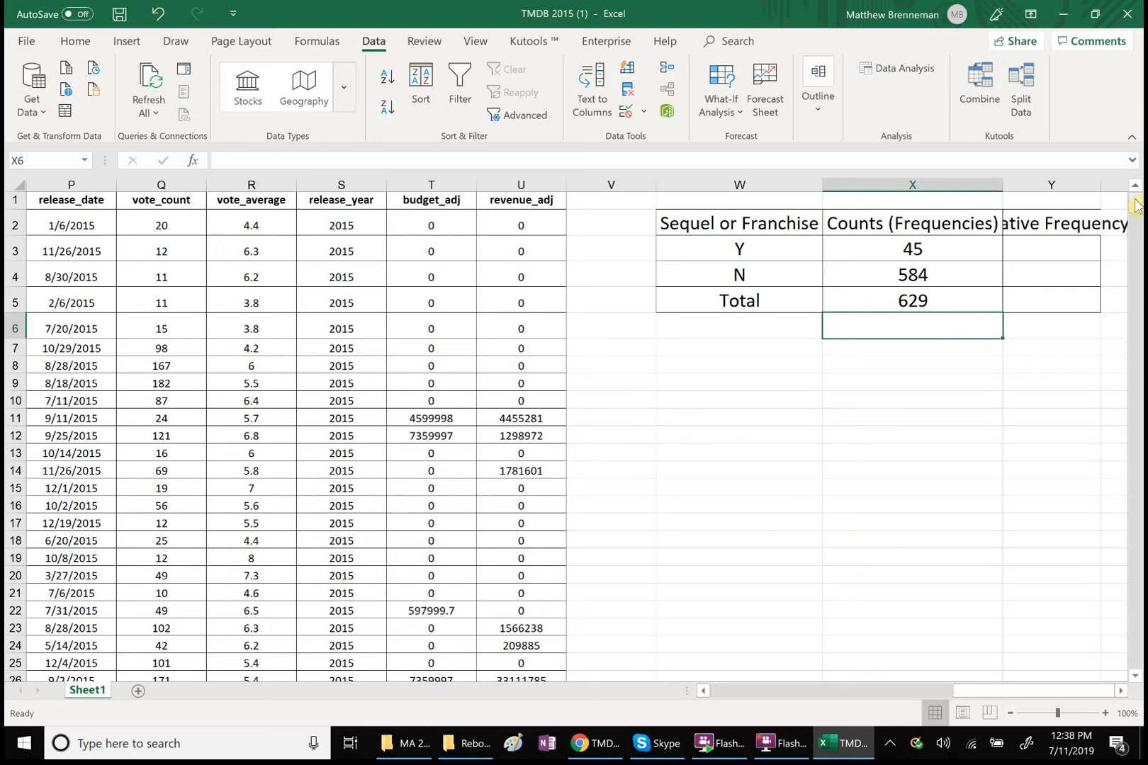
drag(1135, 204, 1137, 712)
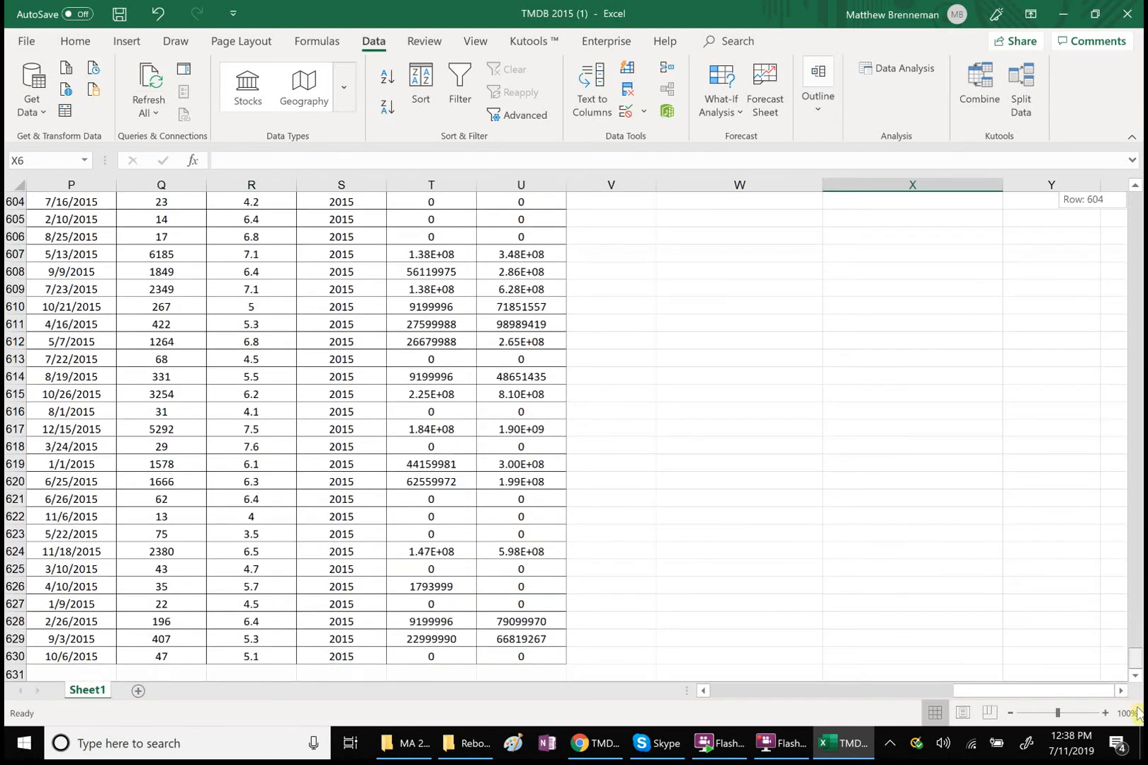
drag(1139, 479, 1138, 176)
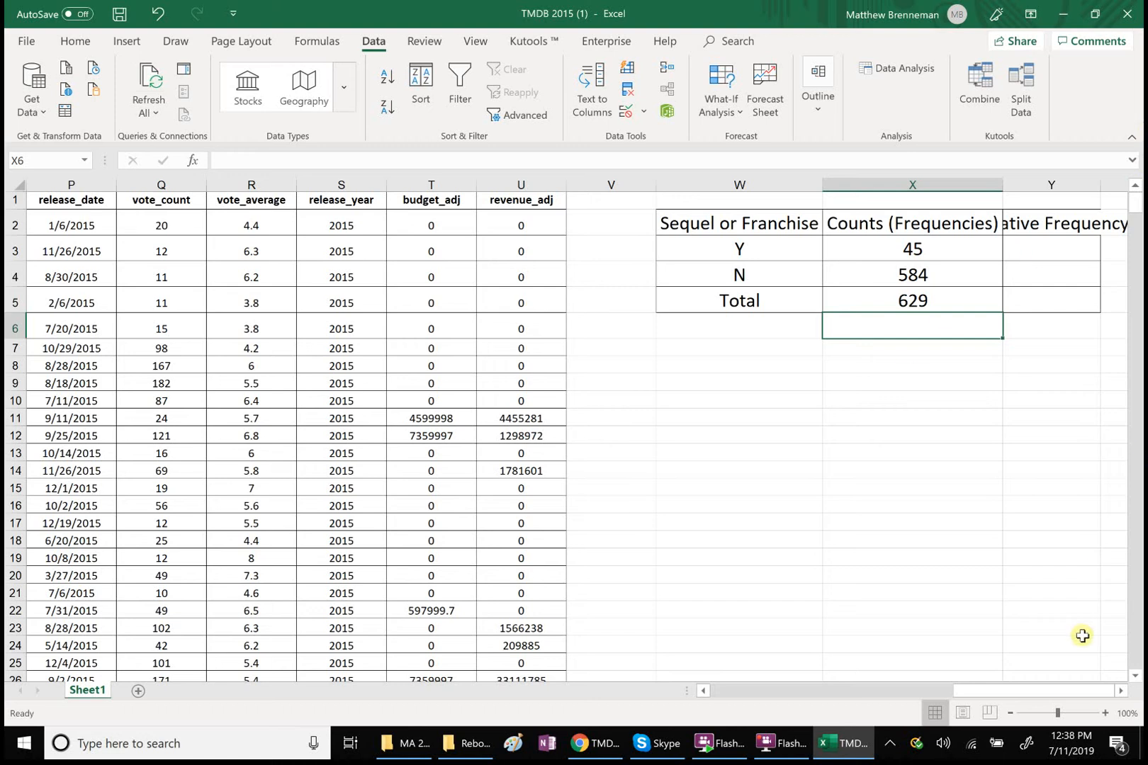
Append "(%)" to the Relative Frequency heading in Y2 and fit column Y to the heading's width
click(1122, 691)
click(1121, 690)
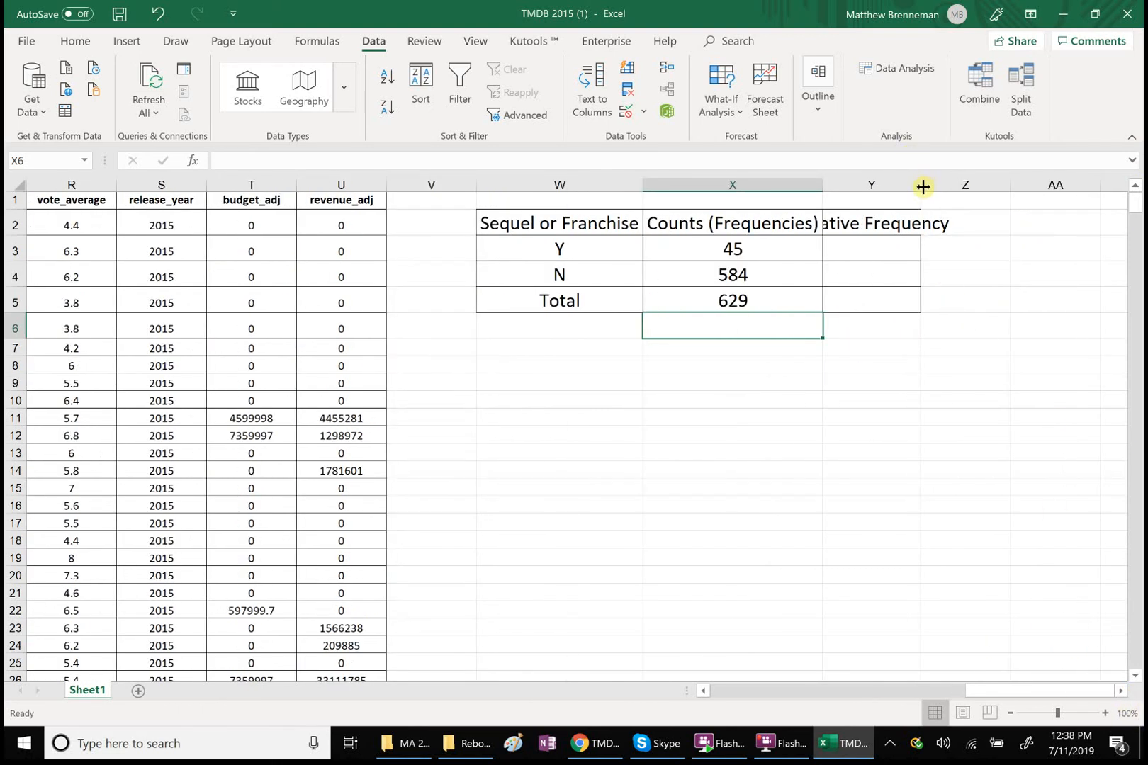
double_click(921, 185)
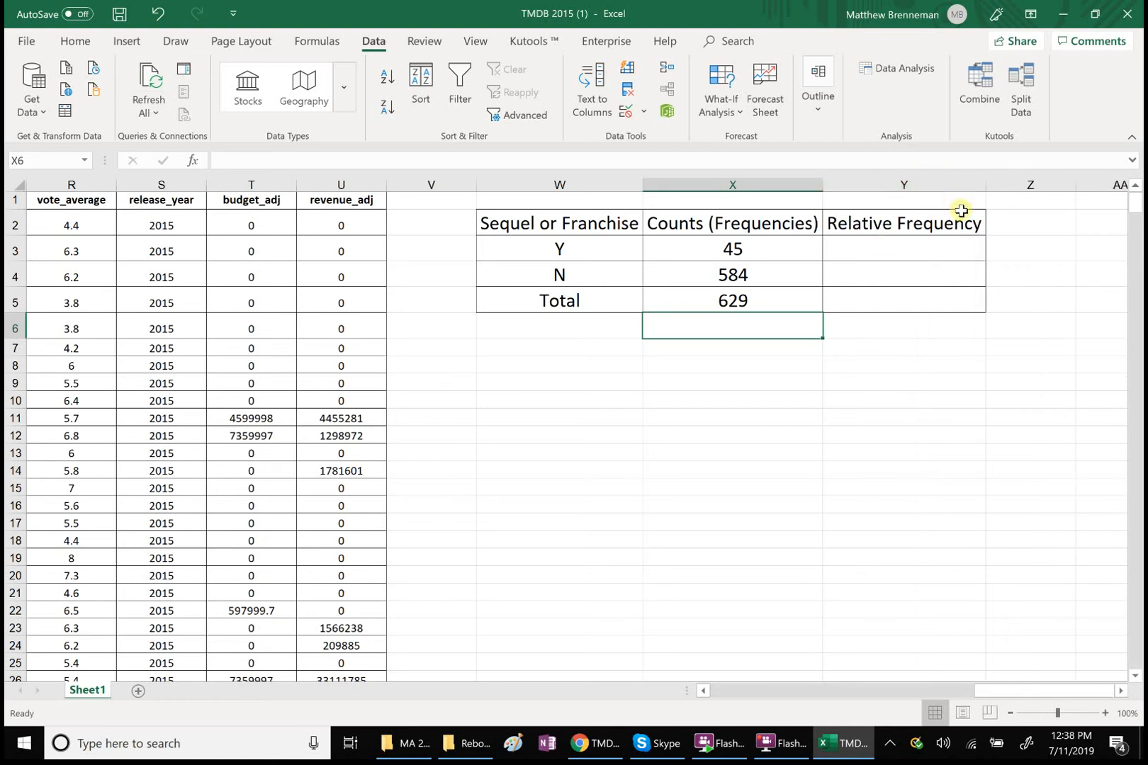
double_click(978, 225)
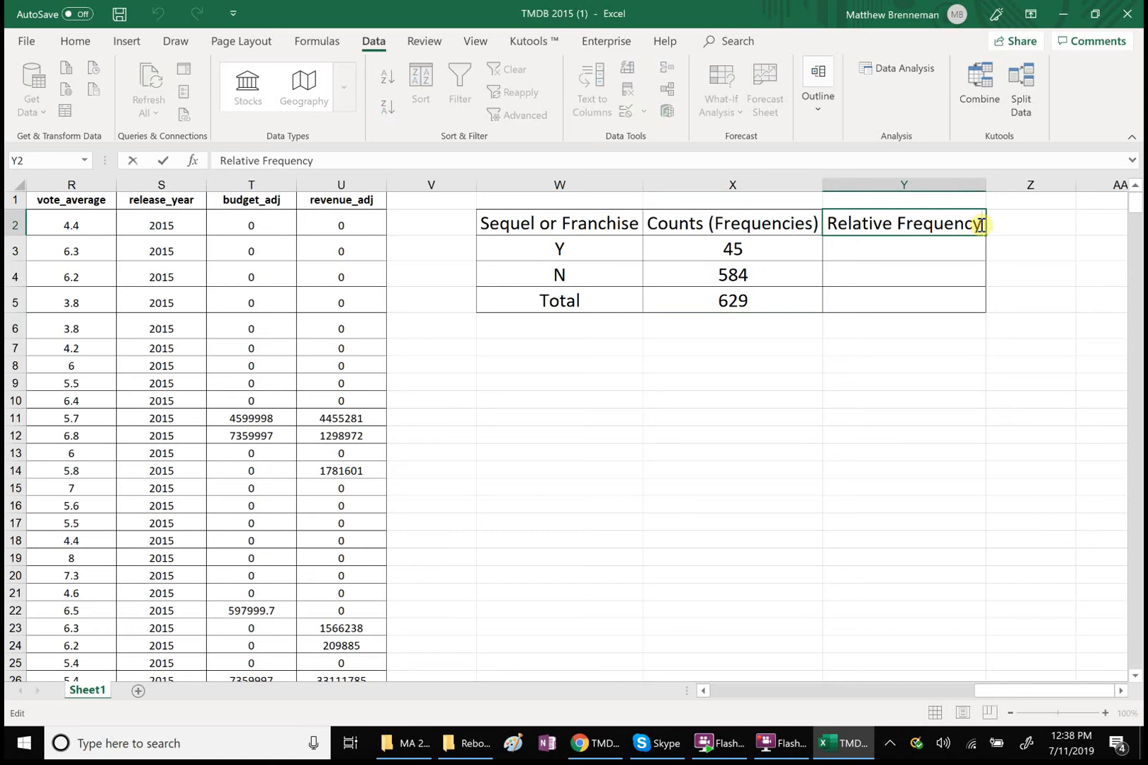
text((%))
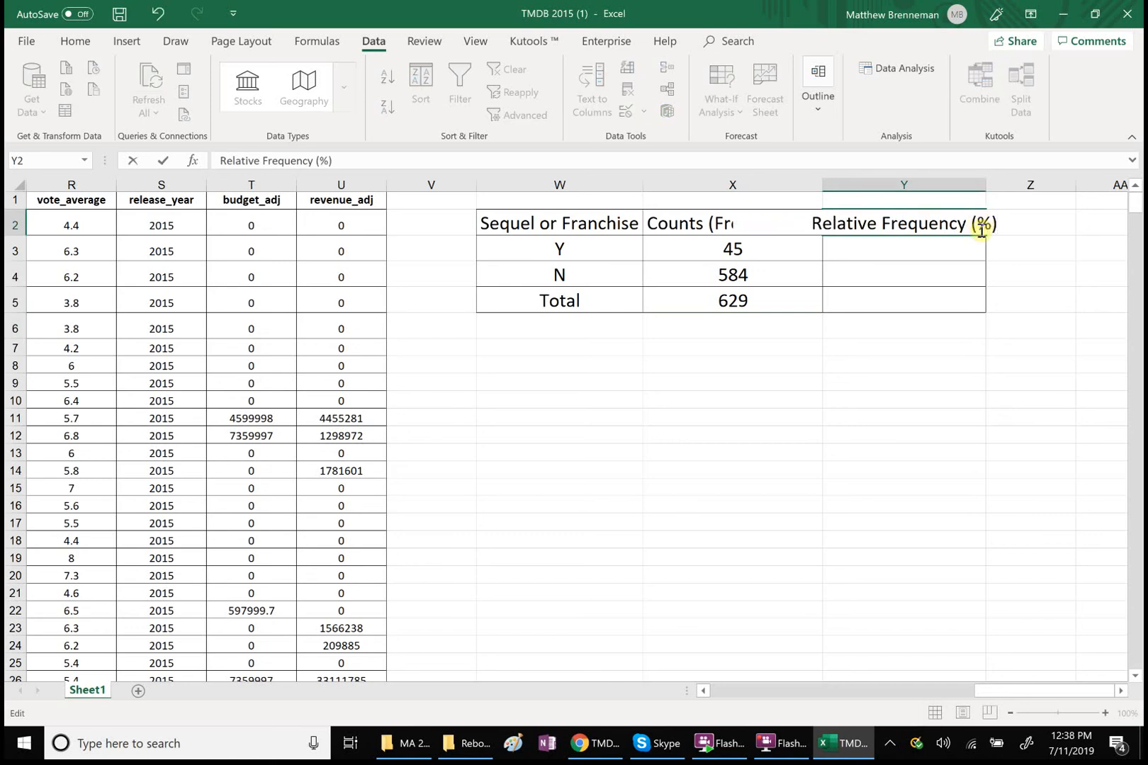
click(997, 400)
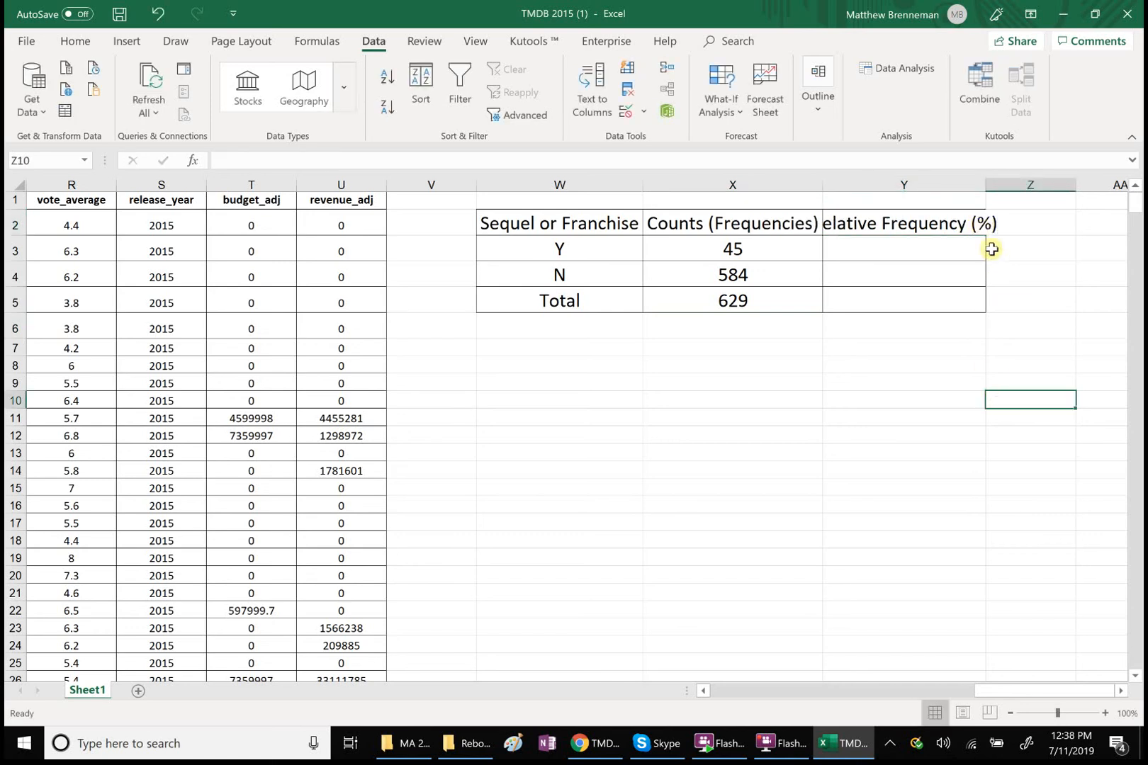
double_click(985, 188)
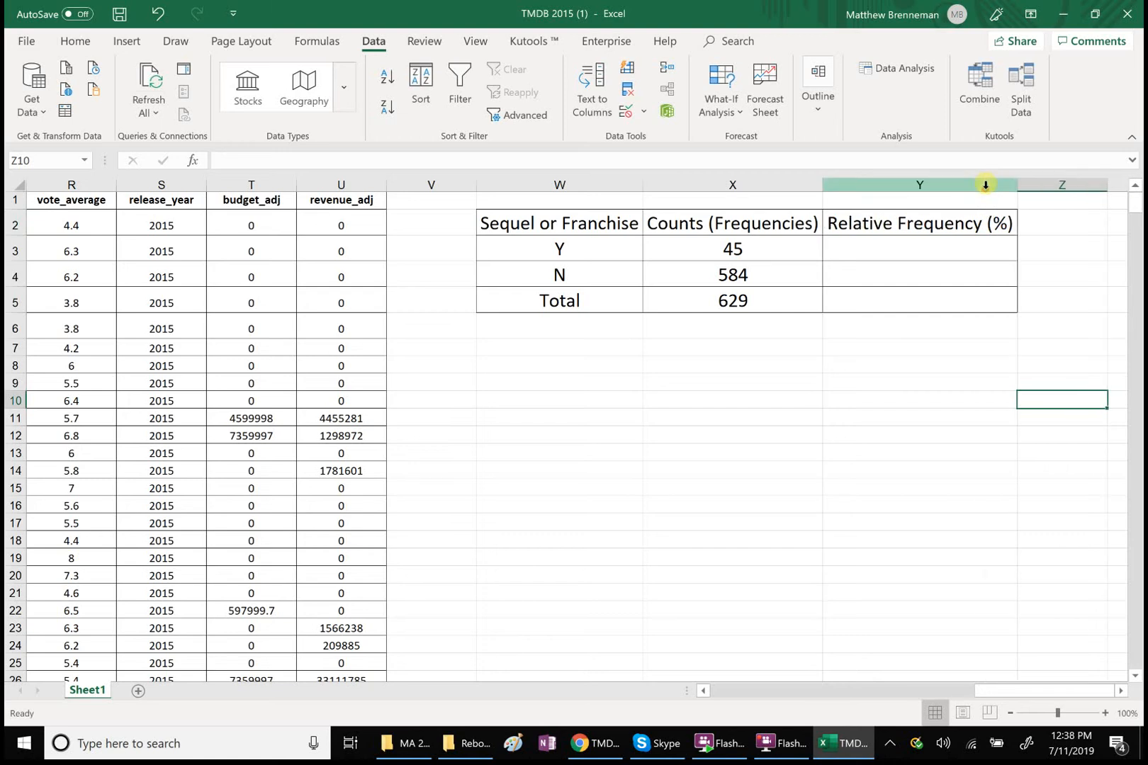
Build the relative frequency formula =100*X3/X5 in Y3 for the Y row
click(869, 246)
text(=)
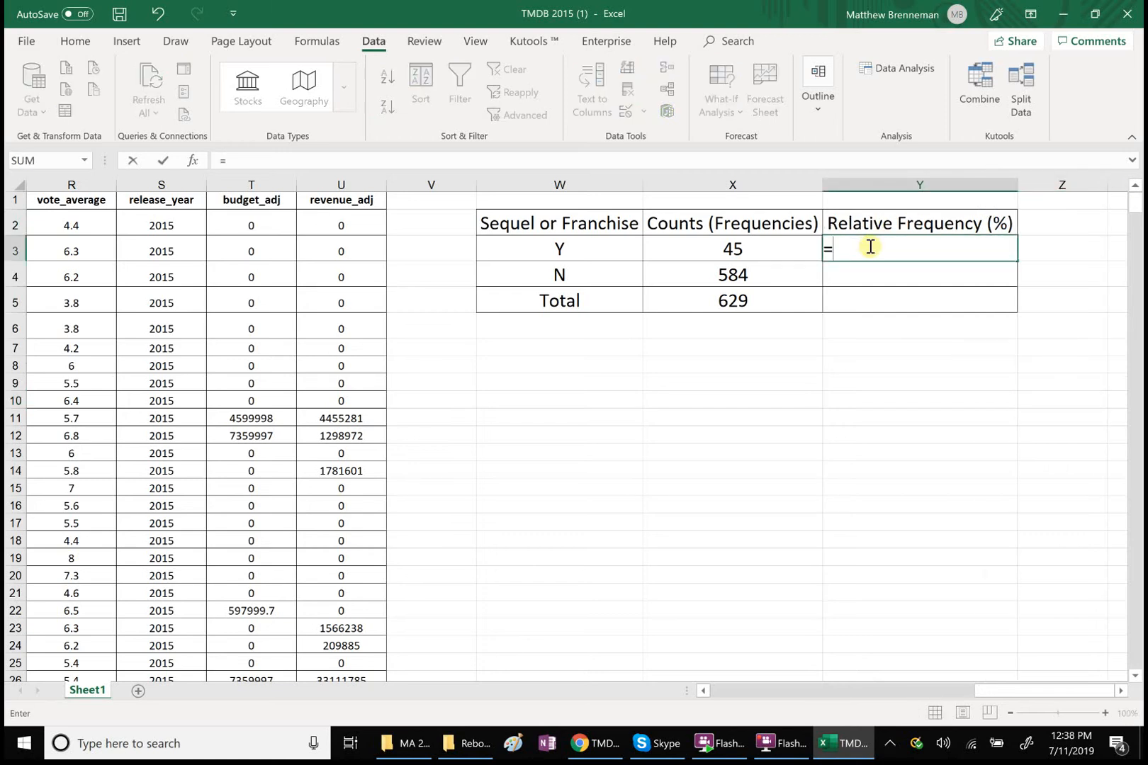
text(100*)
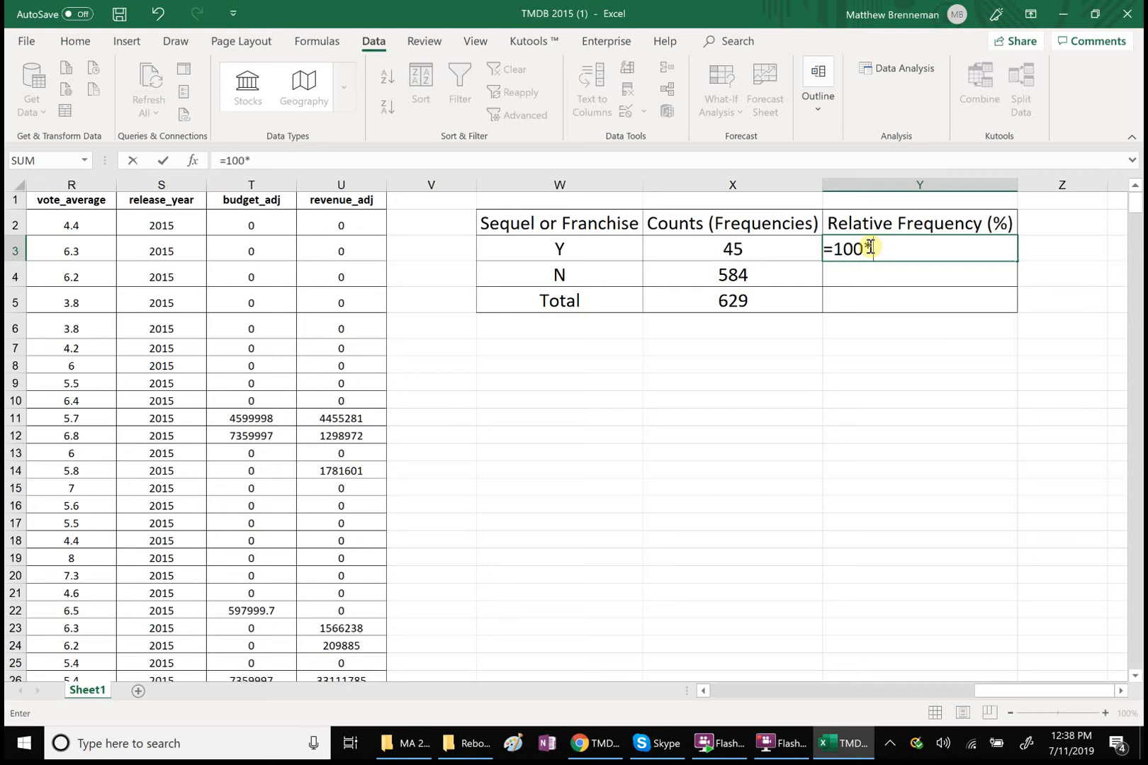
click(724, 249)
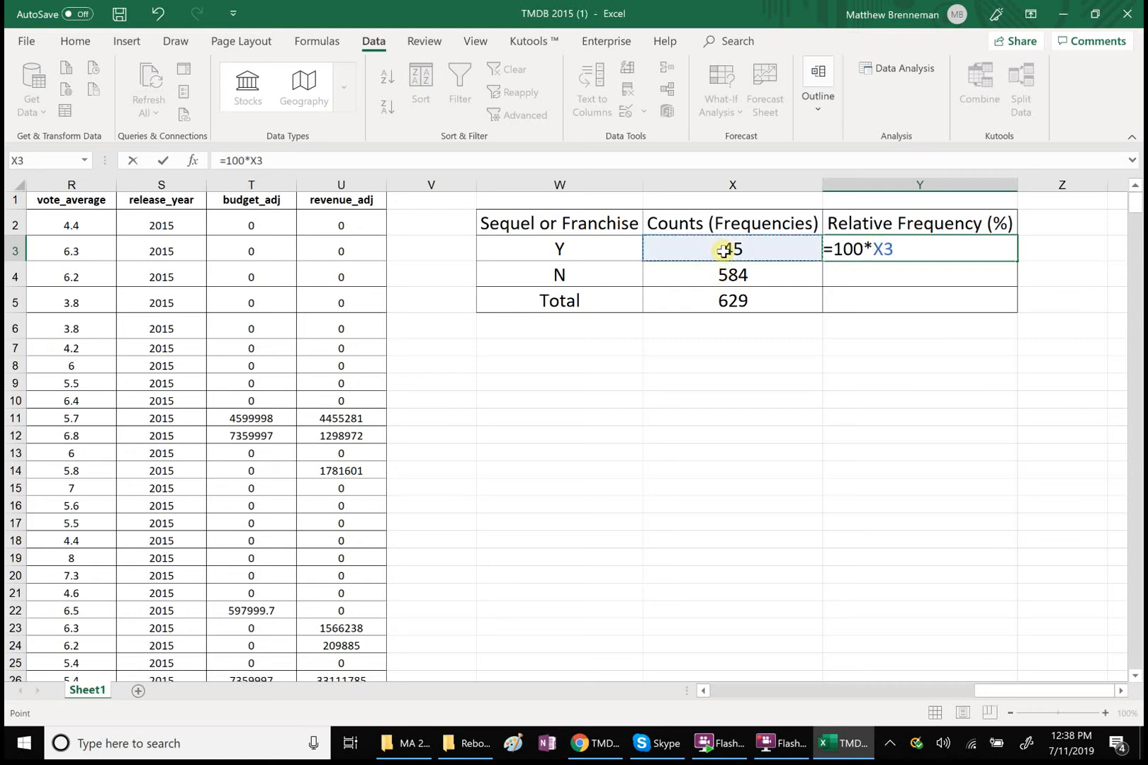
text(/)
click(734, 301)
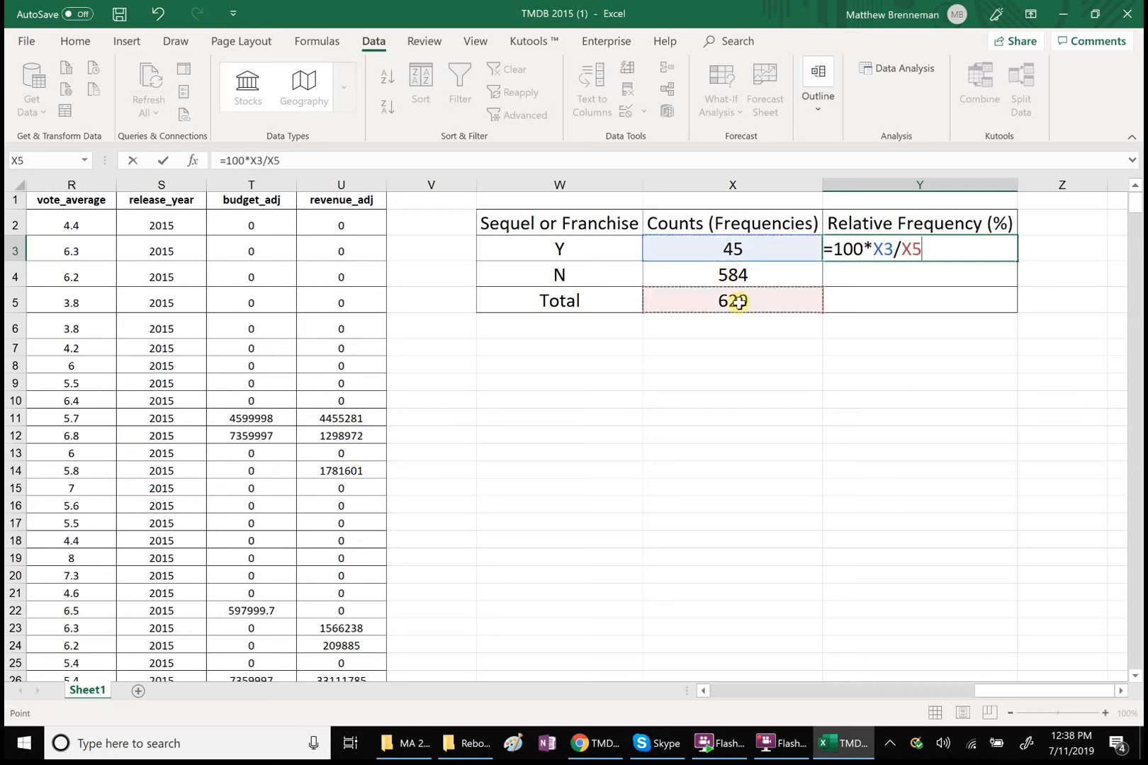
Make the total's reference absolute in the Y3 formula so it reads =100*X3/$X$5, and enter it
click(912, 251)
double_click(912, 251)
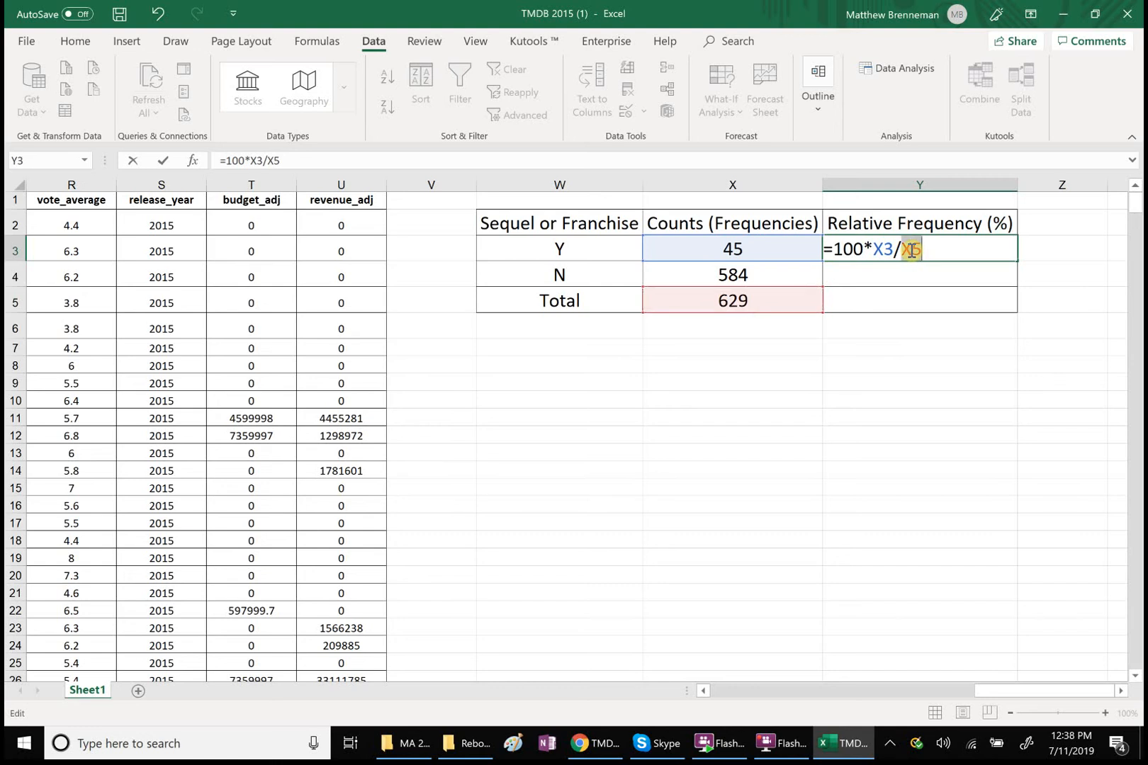
key(XF86AudioMute)
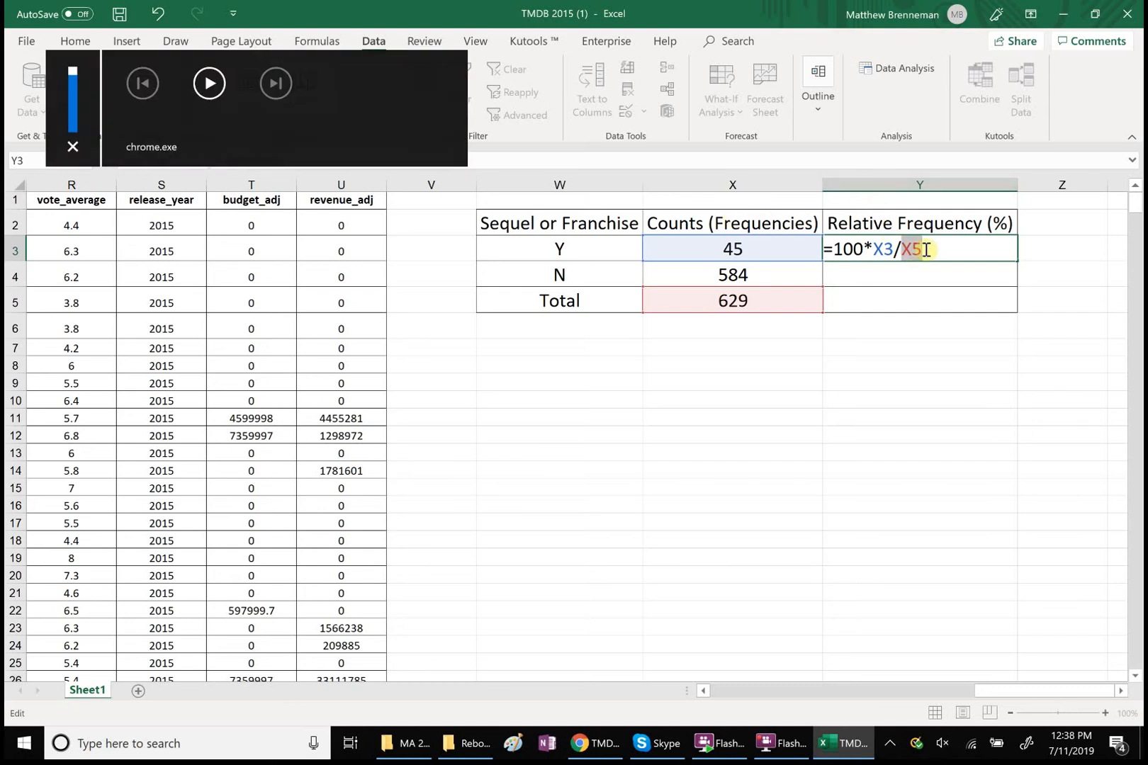
click(926, 249)
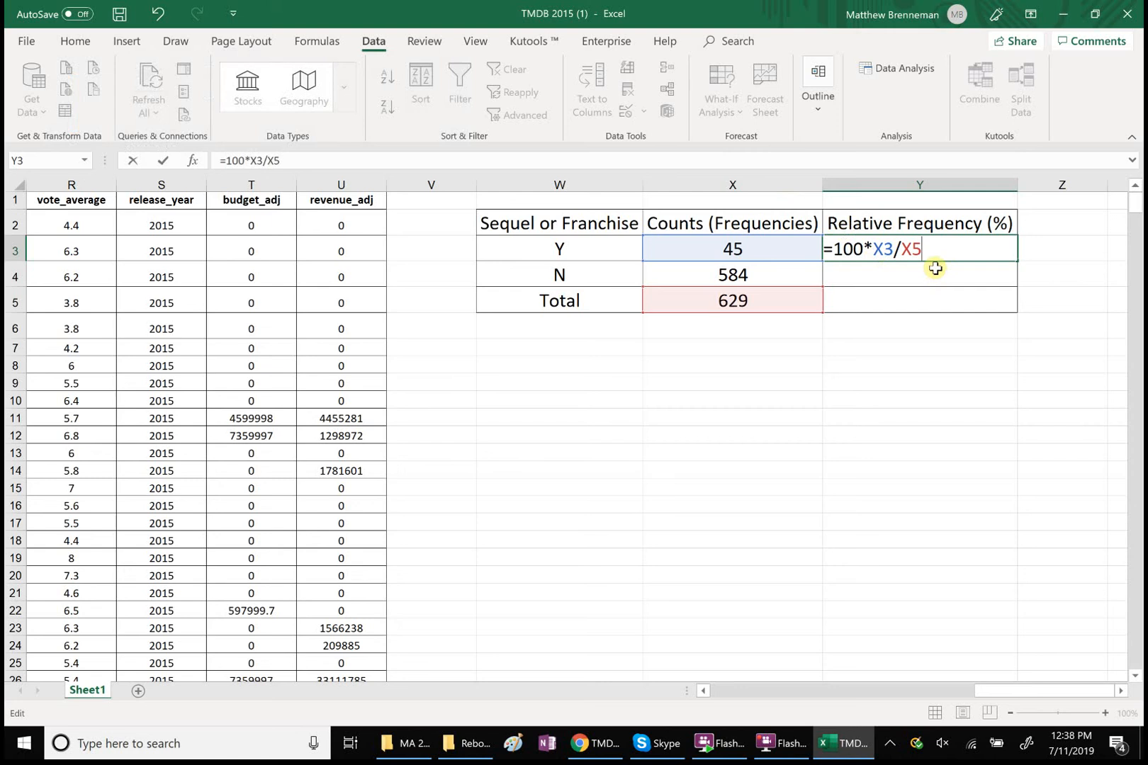
click(901, 249)
text($)
click(922, 247)
text($)
key(Return)
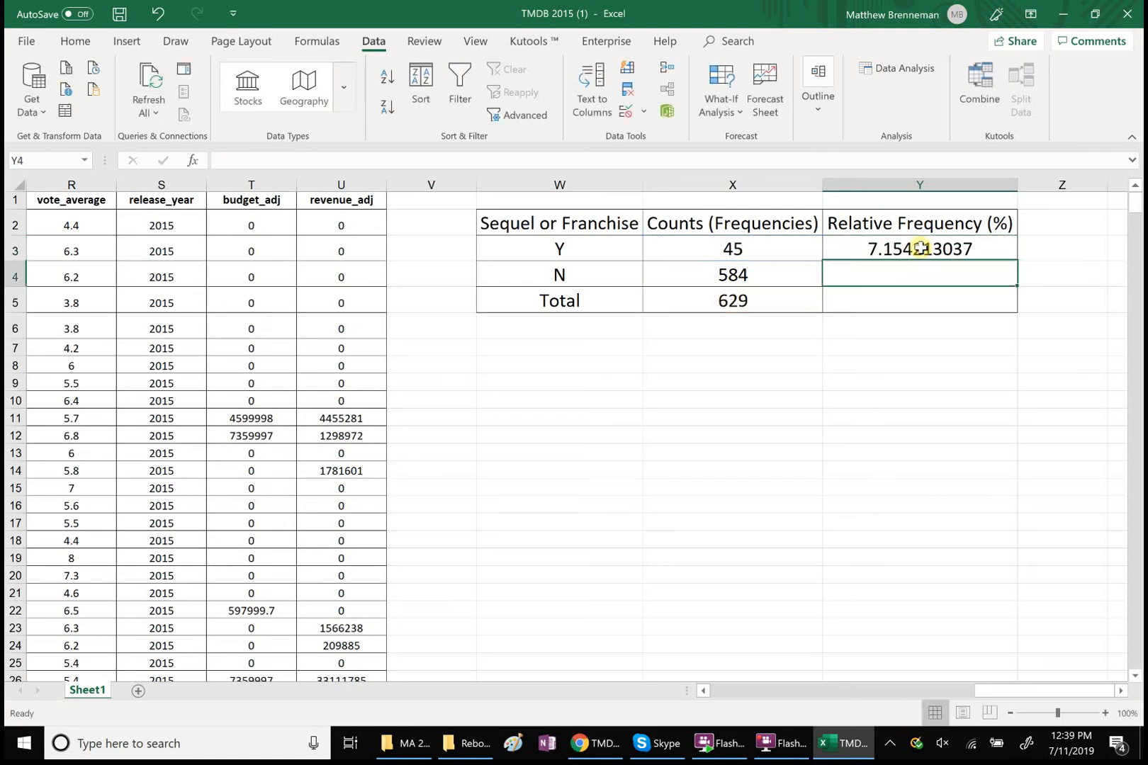
Fill the Y3 relative frequency formula down through Y5 and inspect the copied formula in Y4
click(920, 247)
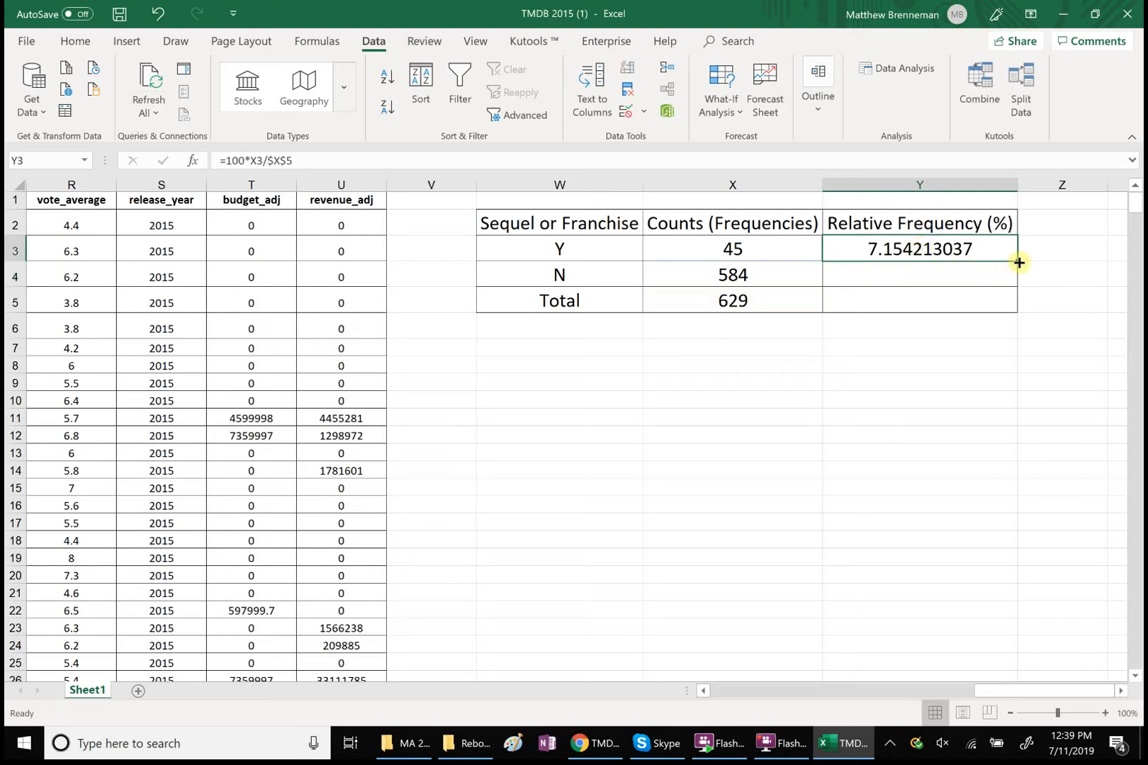
drag(1015, 262, 1011, 305)
click(958, 351)
click(915, 276)
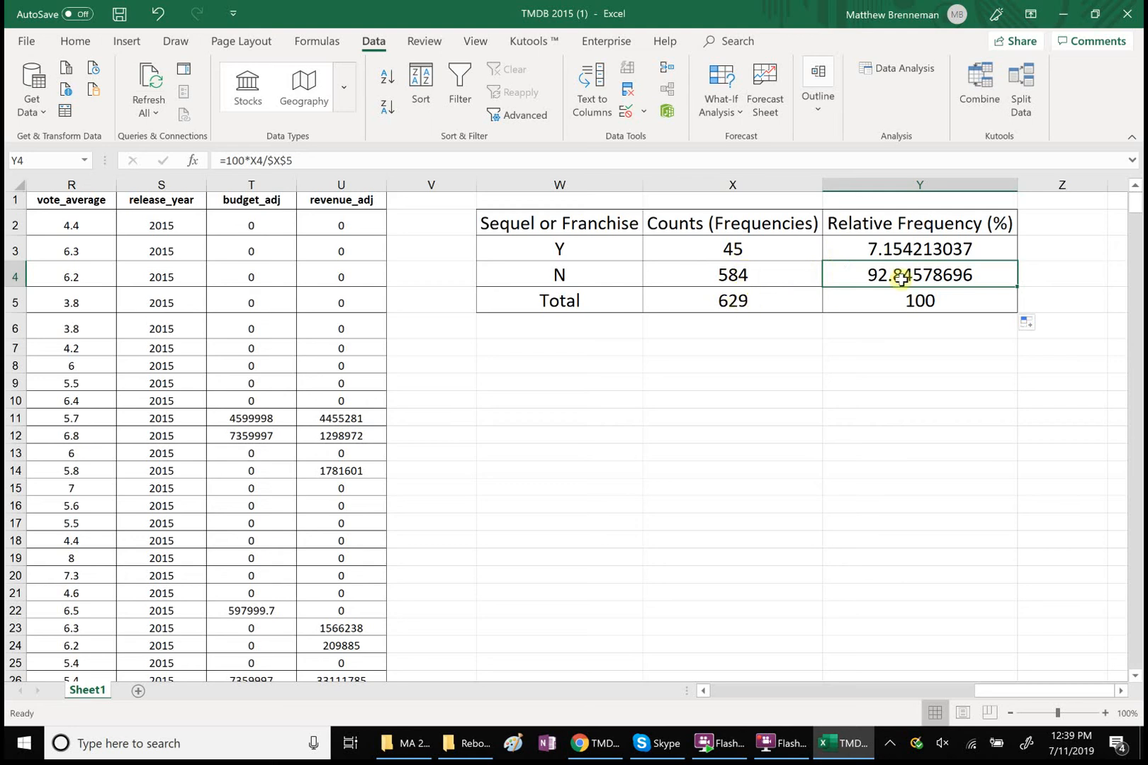
click(841, 405)
drag(871, 252, 897, 272)
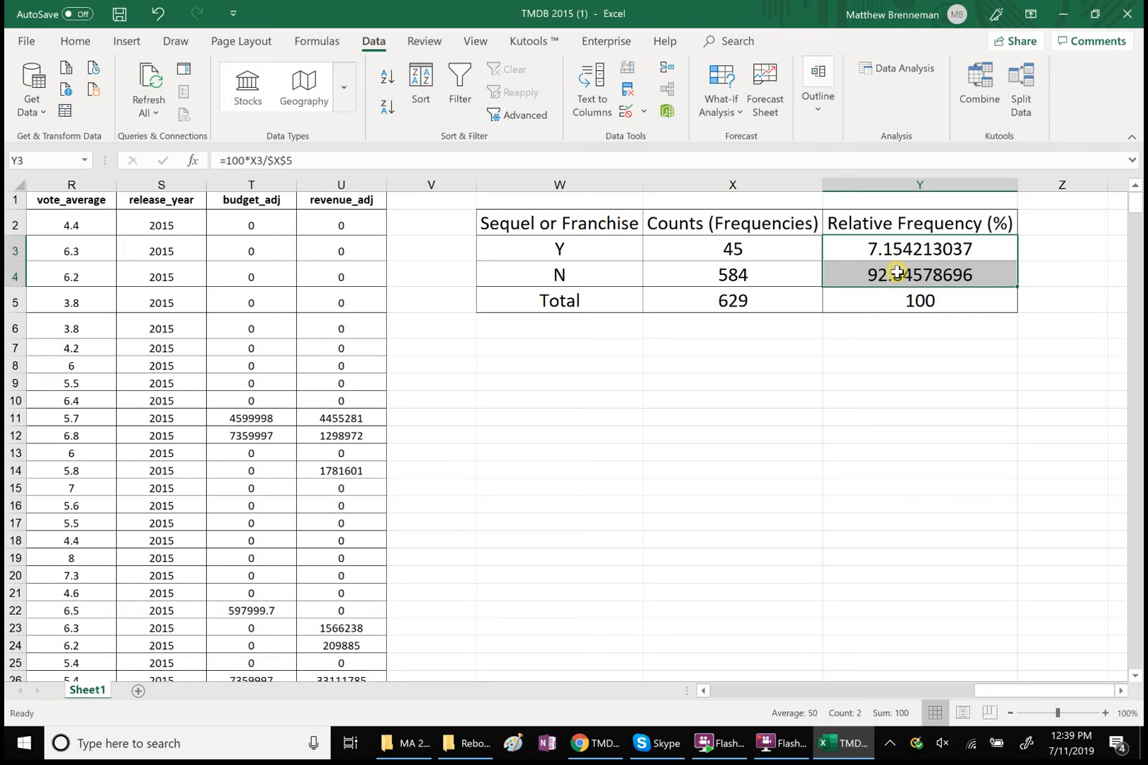
right_click(897, 273)
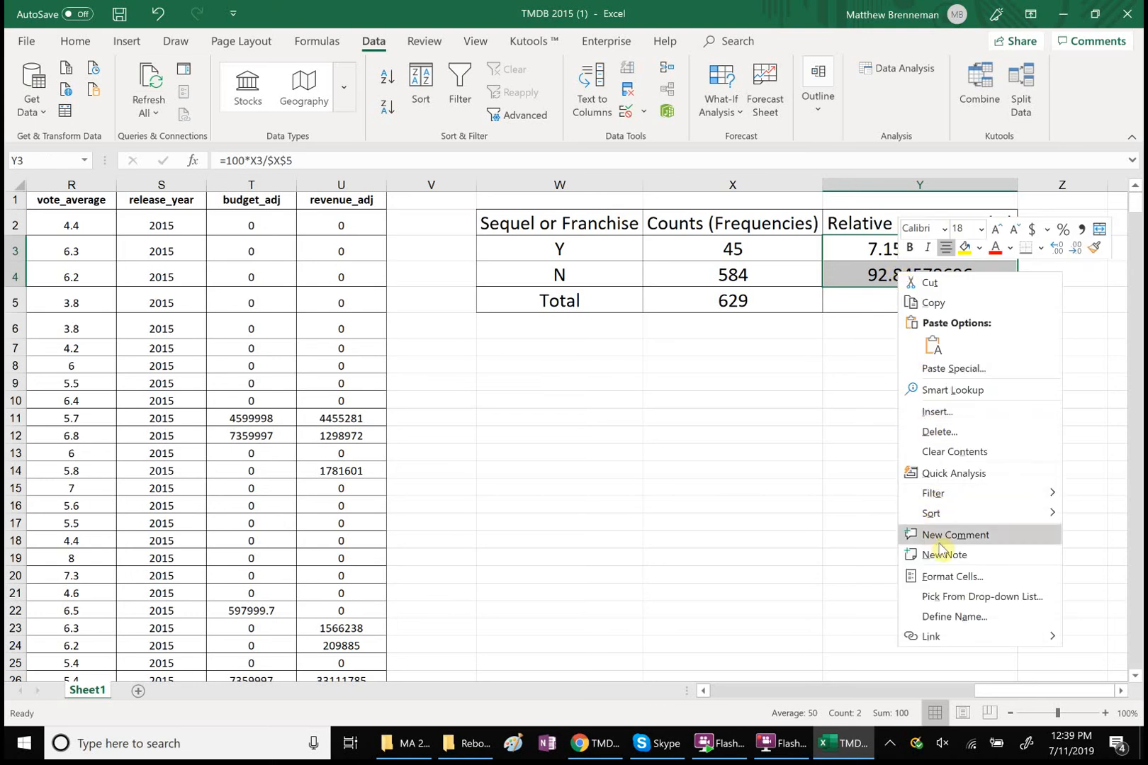
click(945, 576)
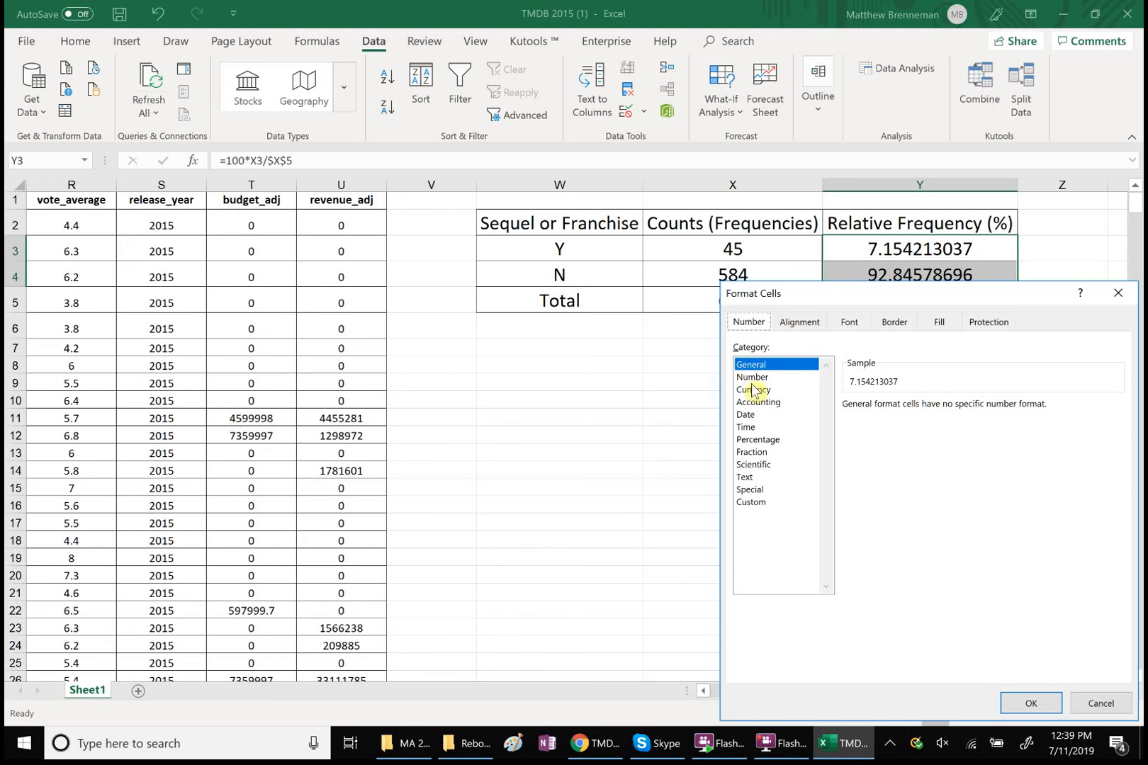
click(1116, 297)
click(921, 434)
click(921, 452)
Reduce the displayed decimals of the Y and N relative frequencies in Y3:Y4 to six places
drag(886, 257, 886, 269)
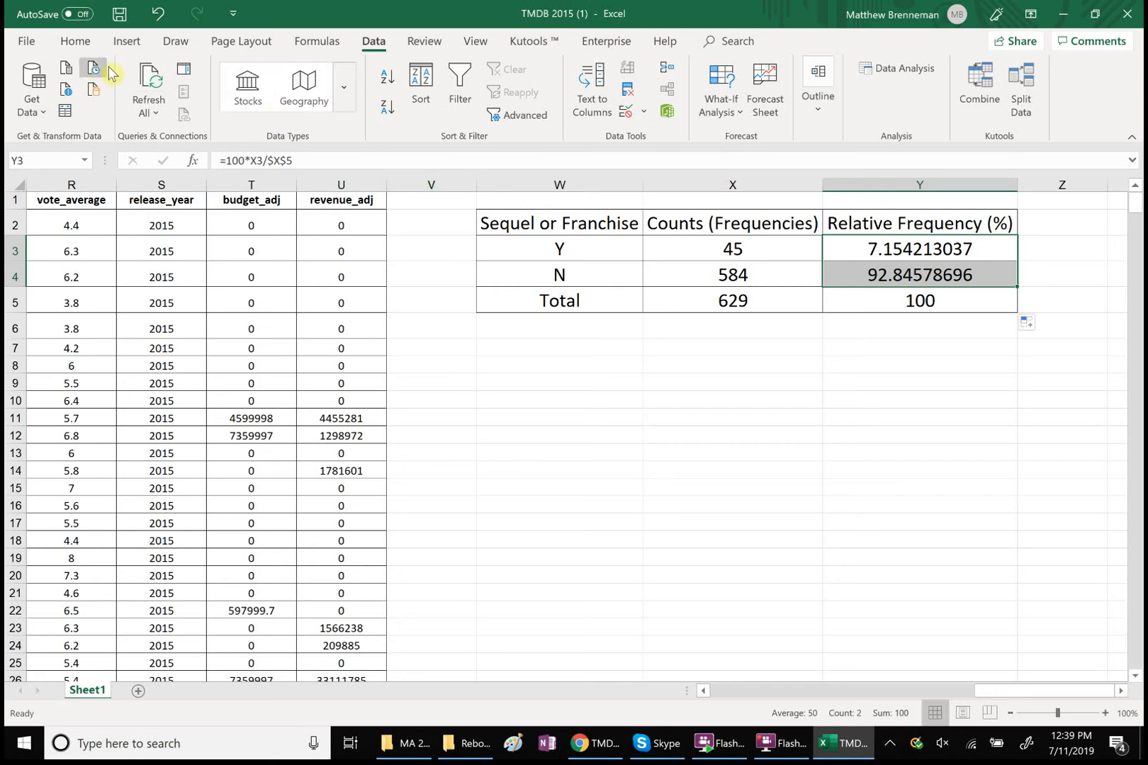
click(75, 43)
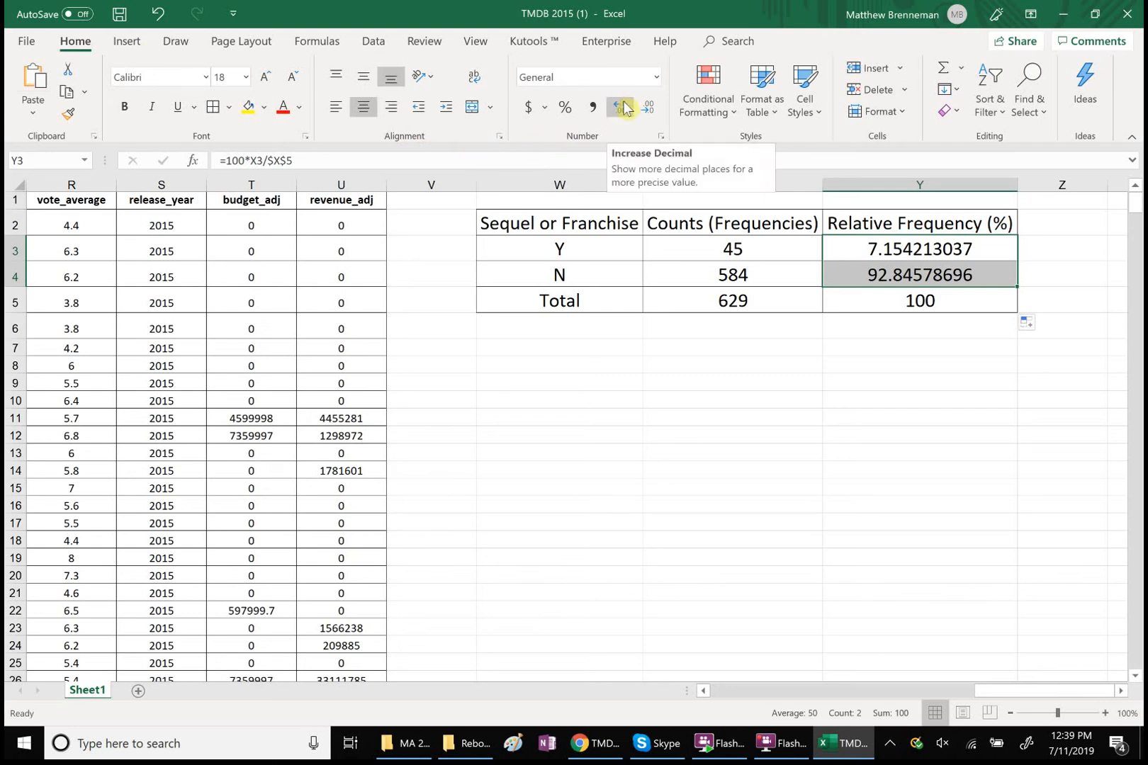
click(650, 113)
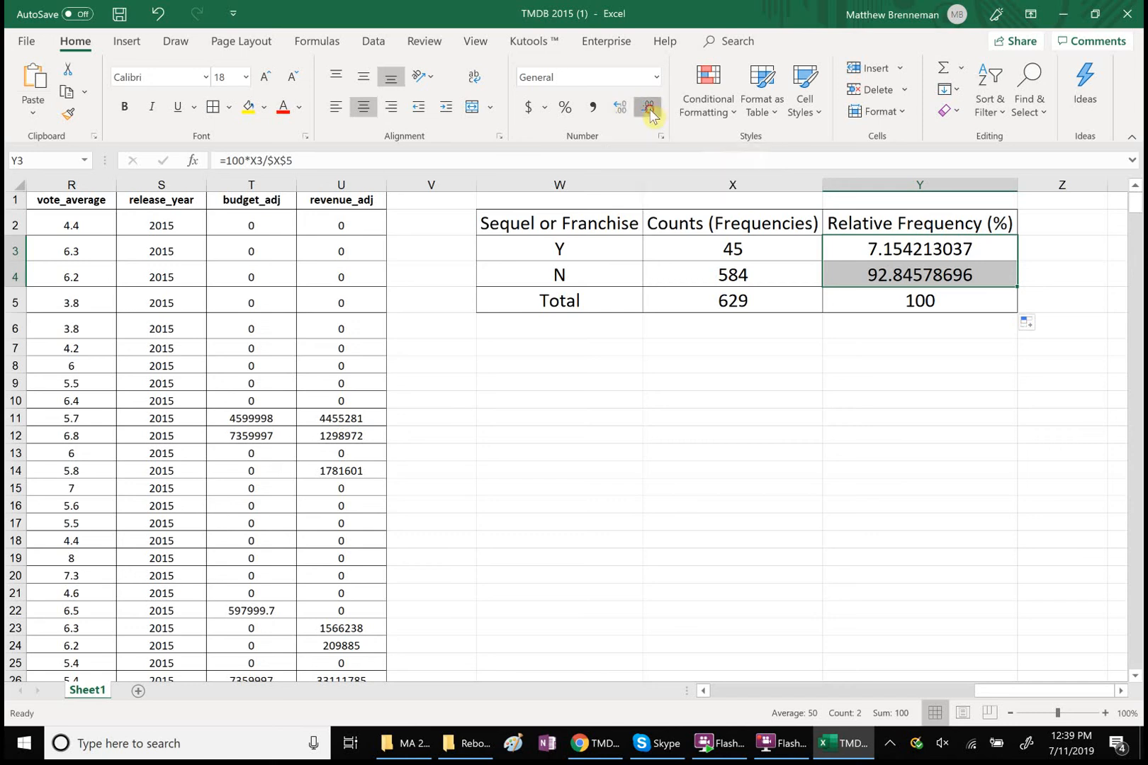
click(650, 113)
click(649, 114)
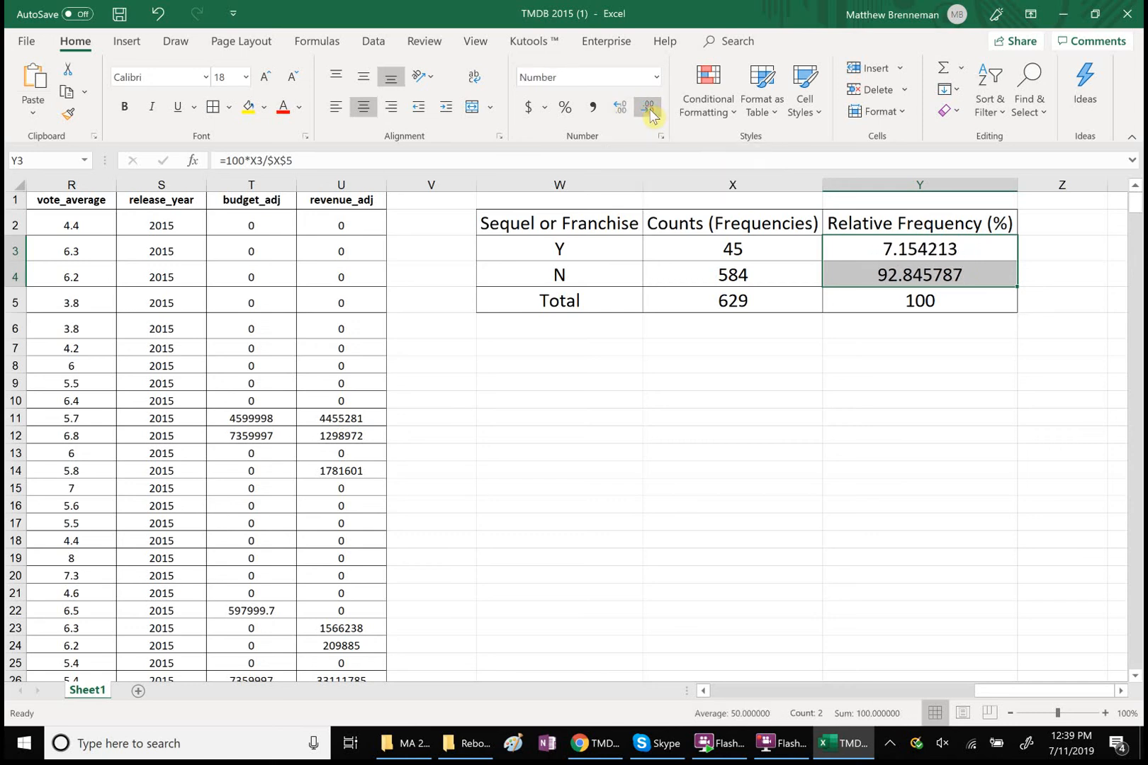
Format the Y and N relative frequencies in Y3:Y4 as numbers with one decimal place
right_click(871, 264)
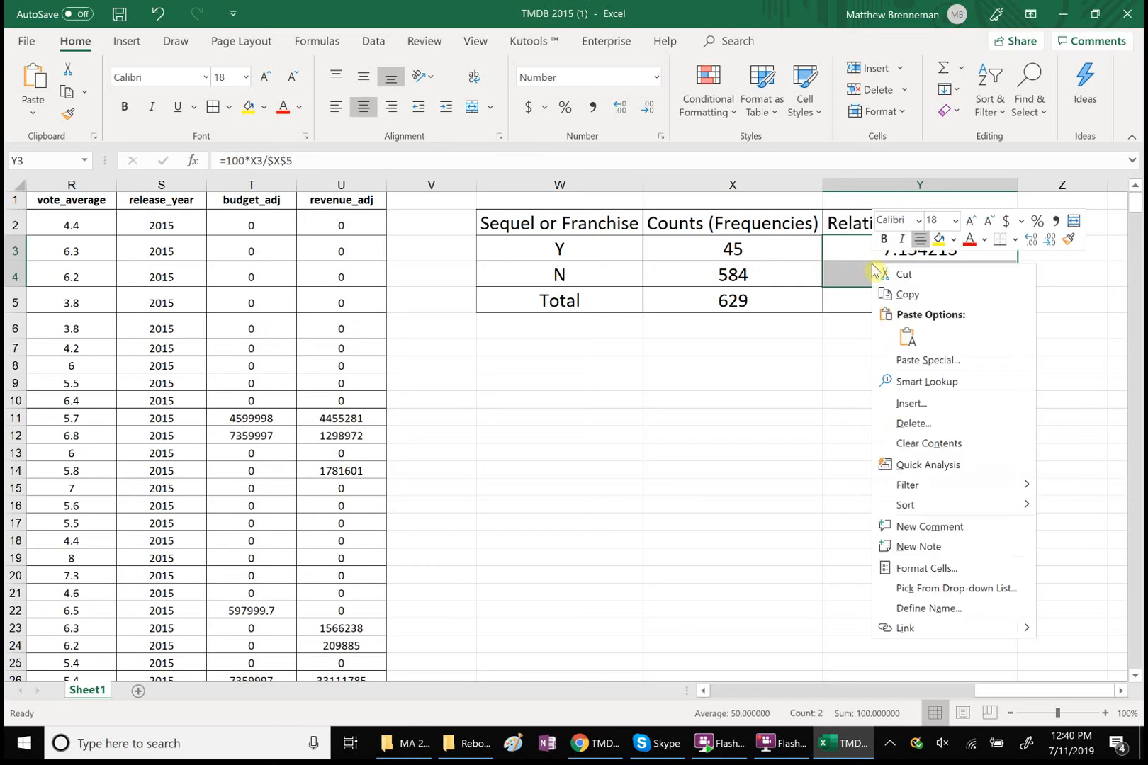
click(939, 567)
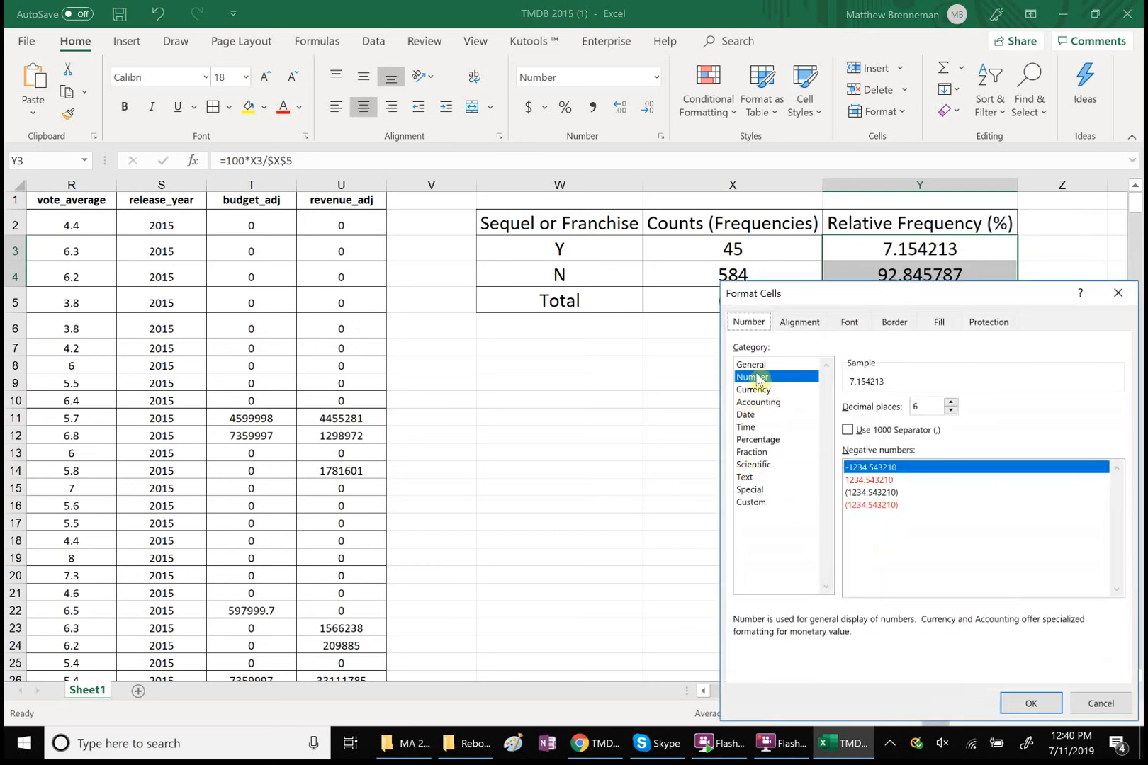
click(951, 410)
click(950, 411)
click(951, 411)
click(951, 410)
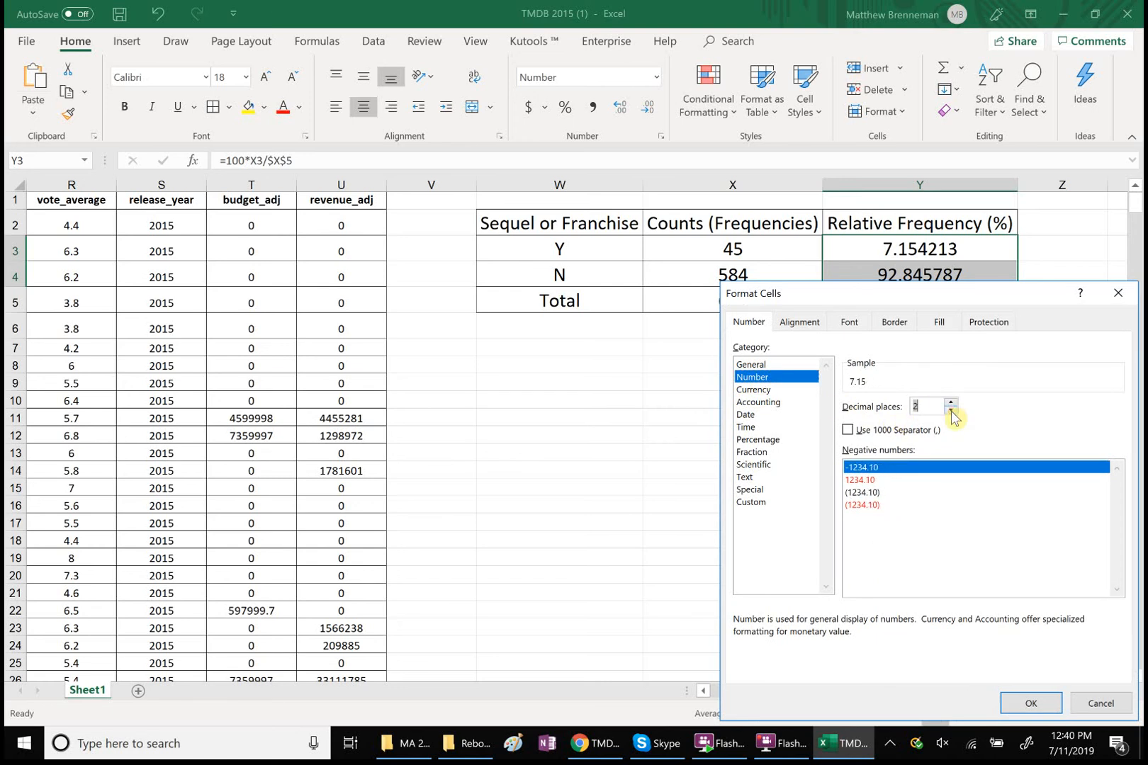
click(951, 410)
click(951, 410)
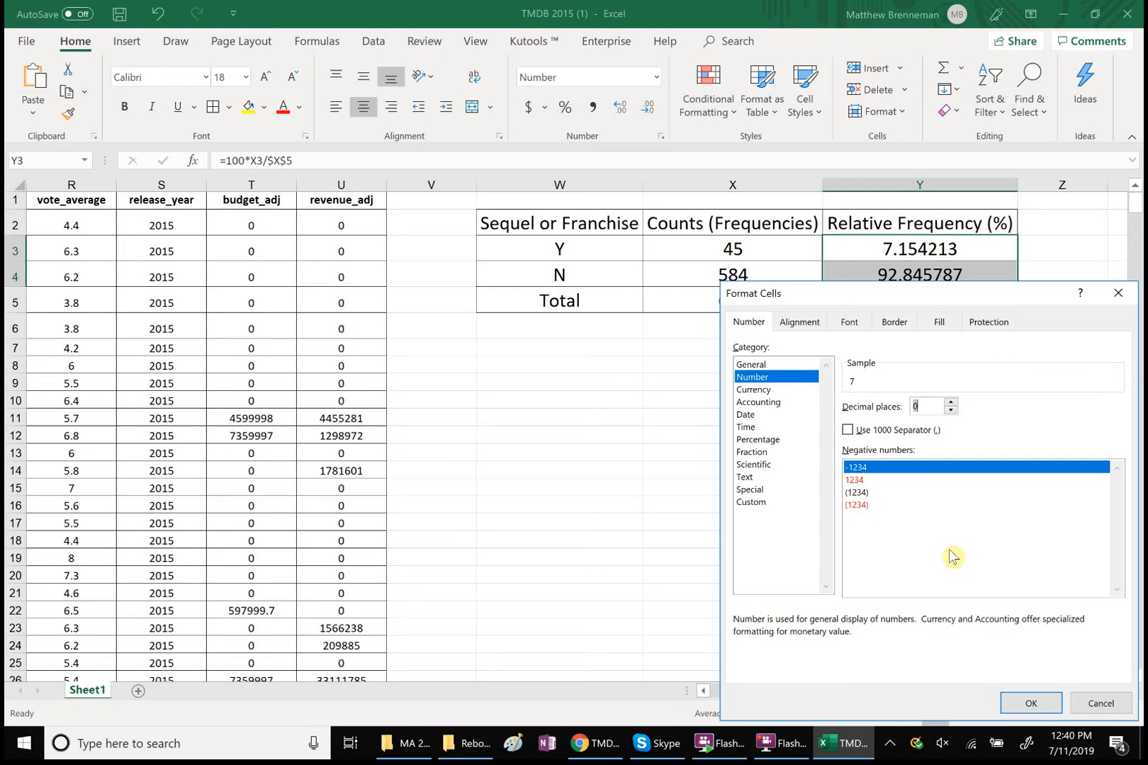
click(951, 402)
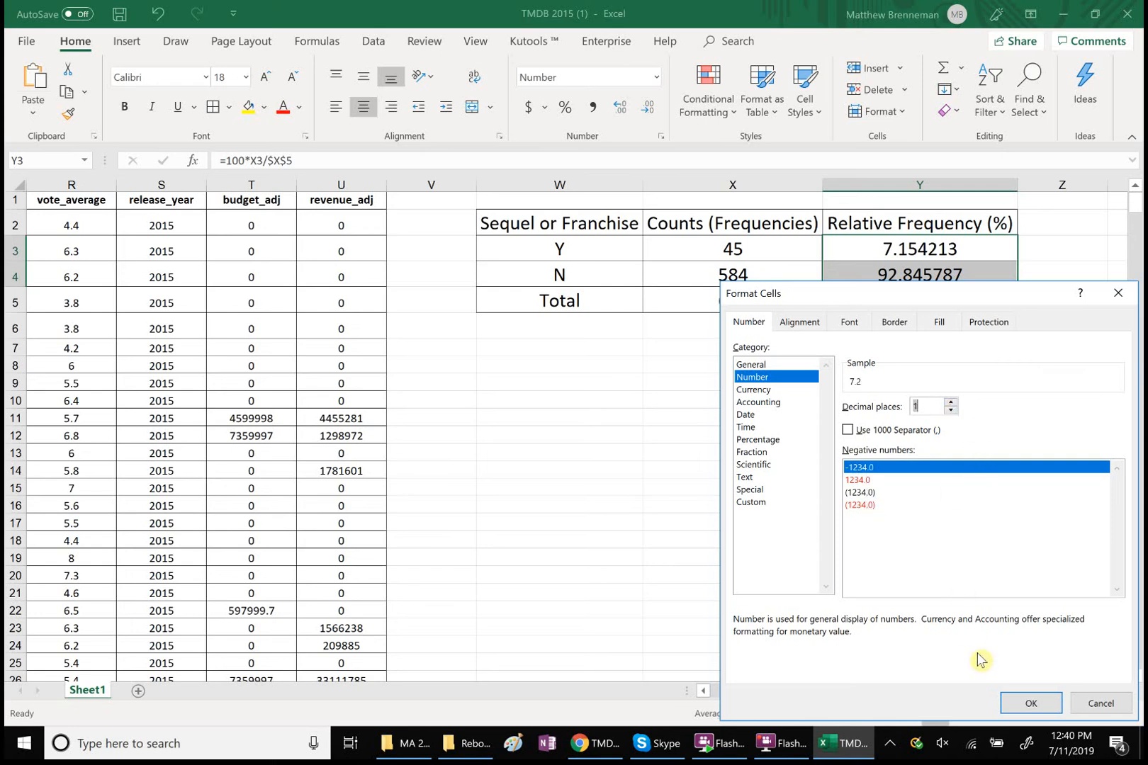
click(1029, 703)
click(850, 489)
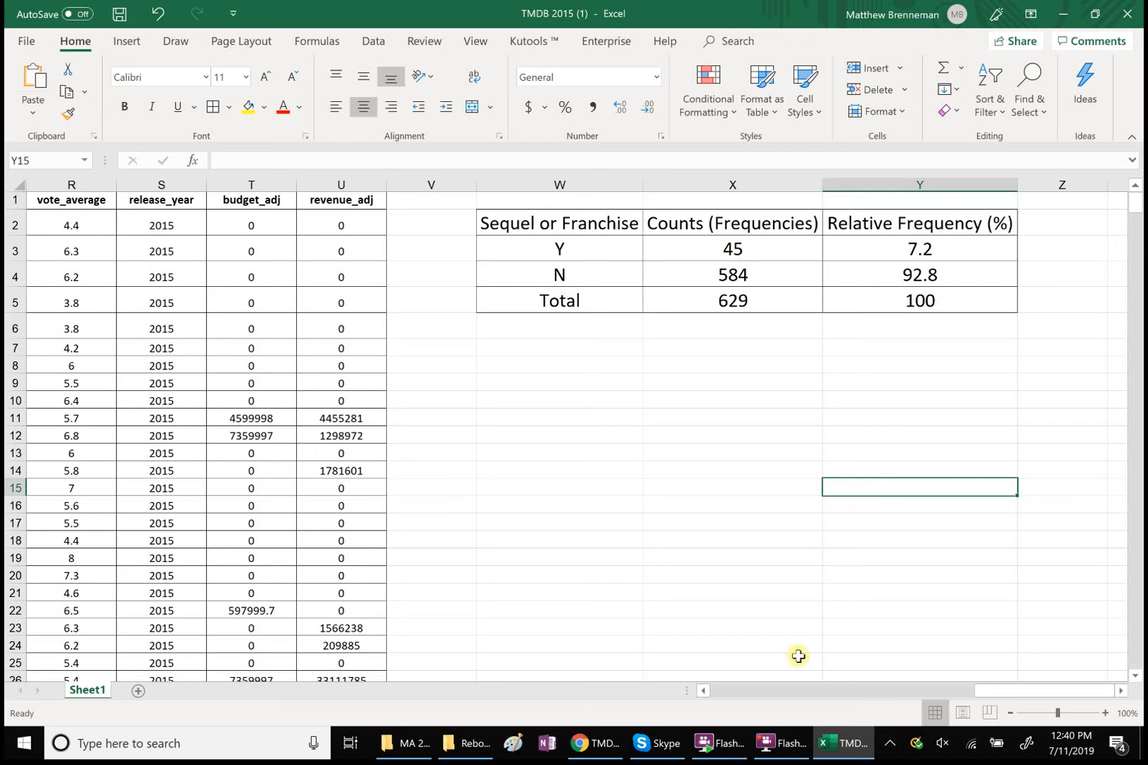
Check the entries in the genres column, and enter the label "# horror films" in W8 below the frequency table
drag(975, 691, 797, 697)
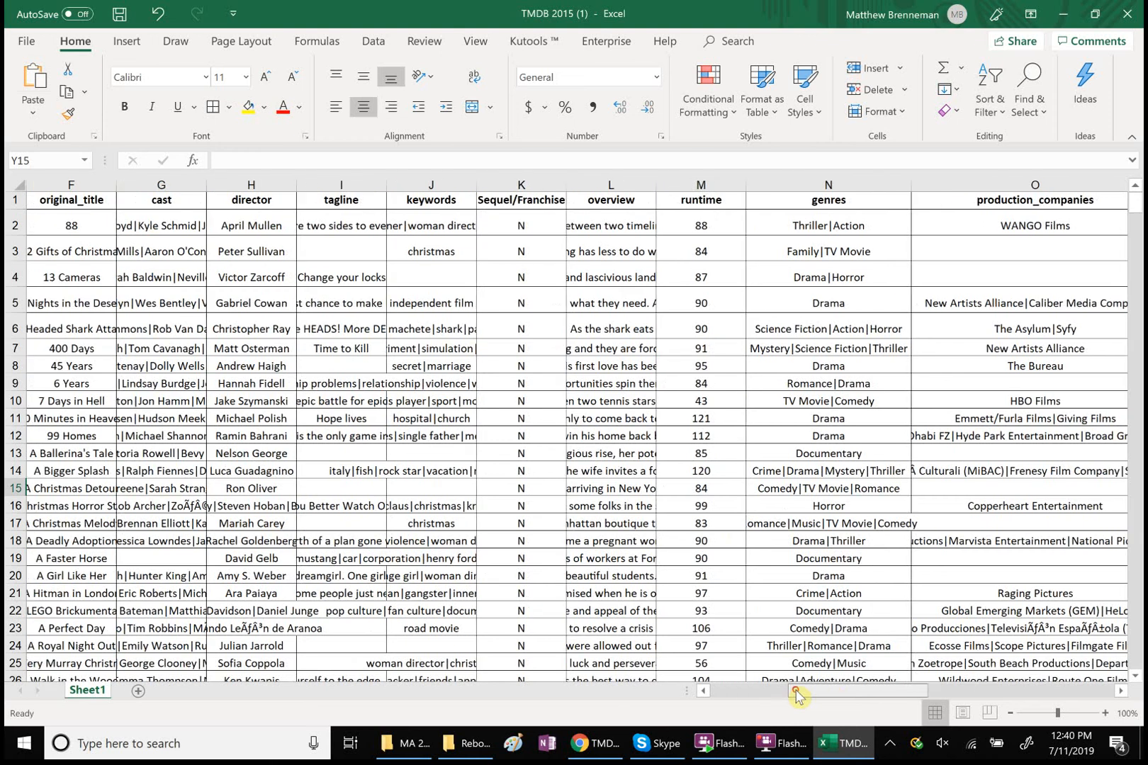
click(873, 382)
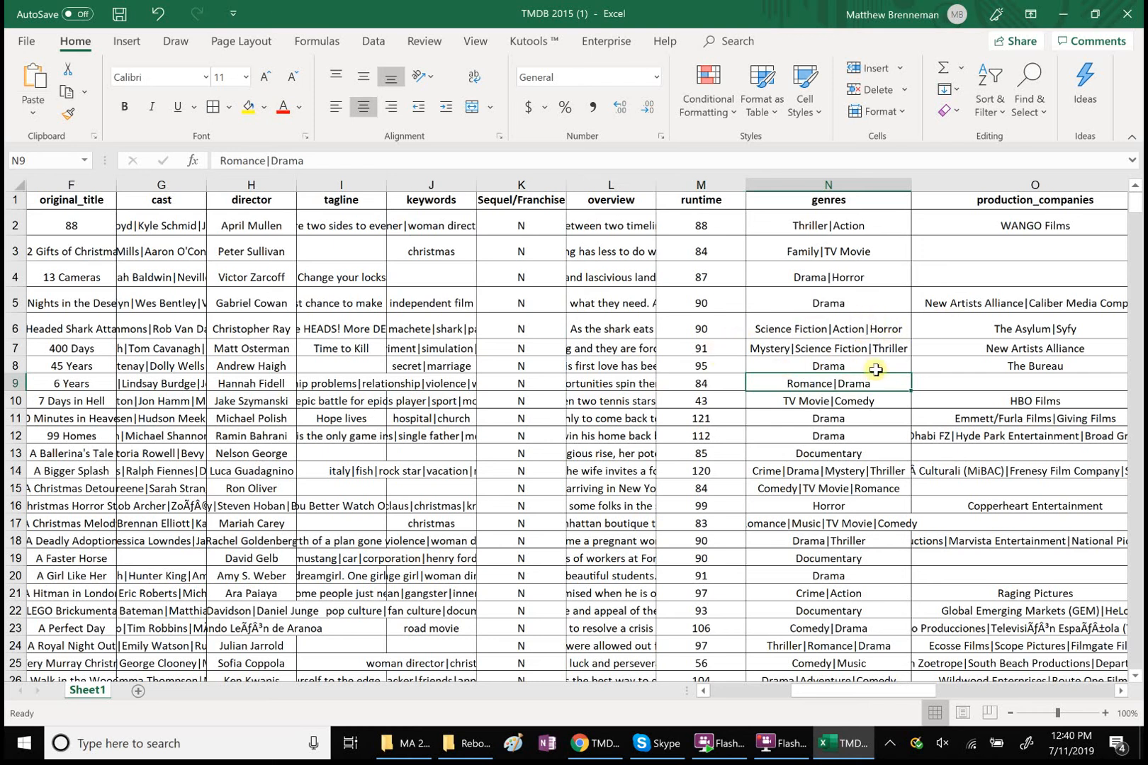
drag(870, 691, 1034, 697)
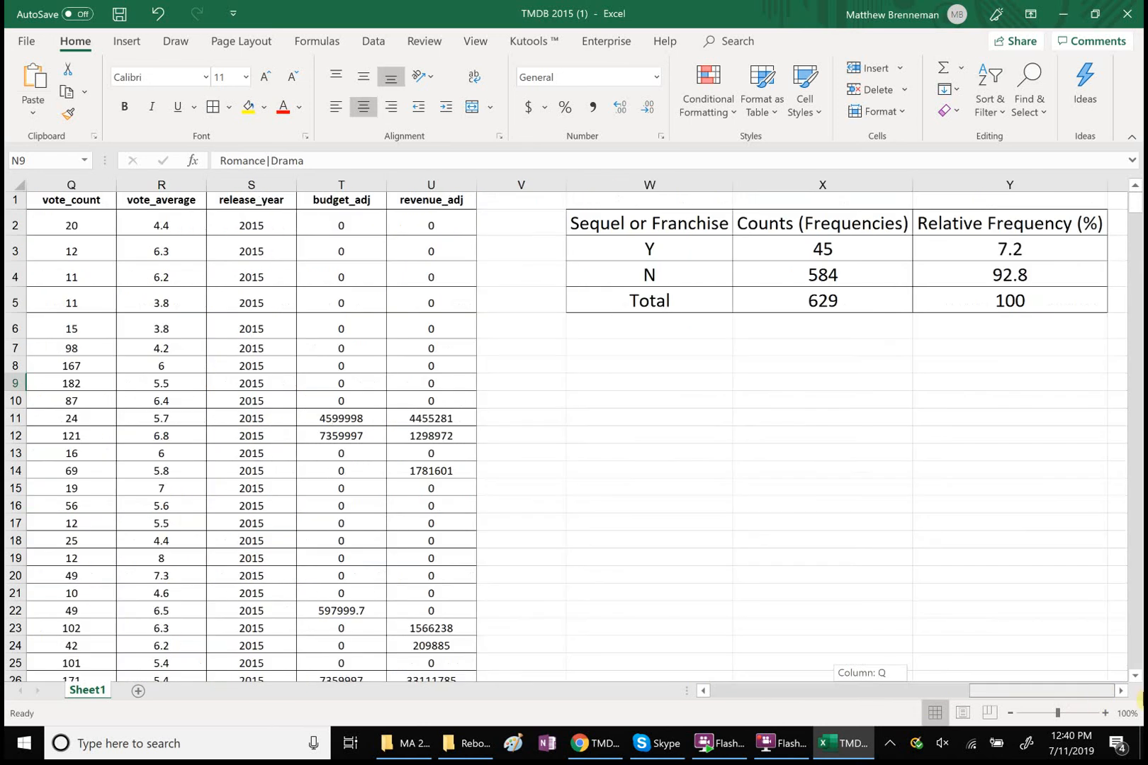
click(661, 364)
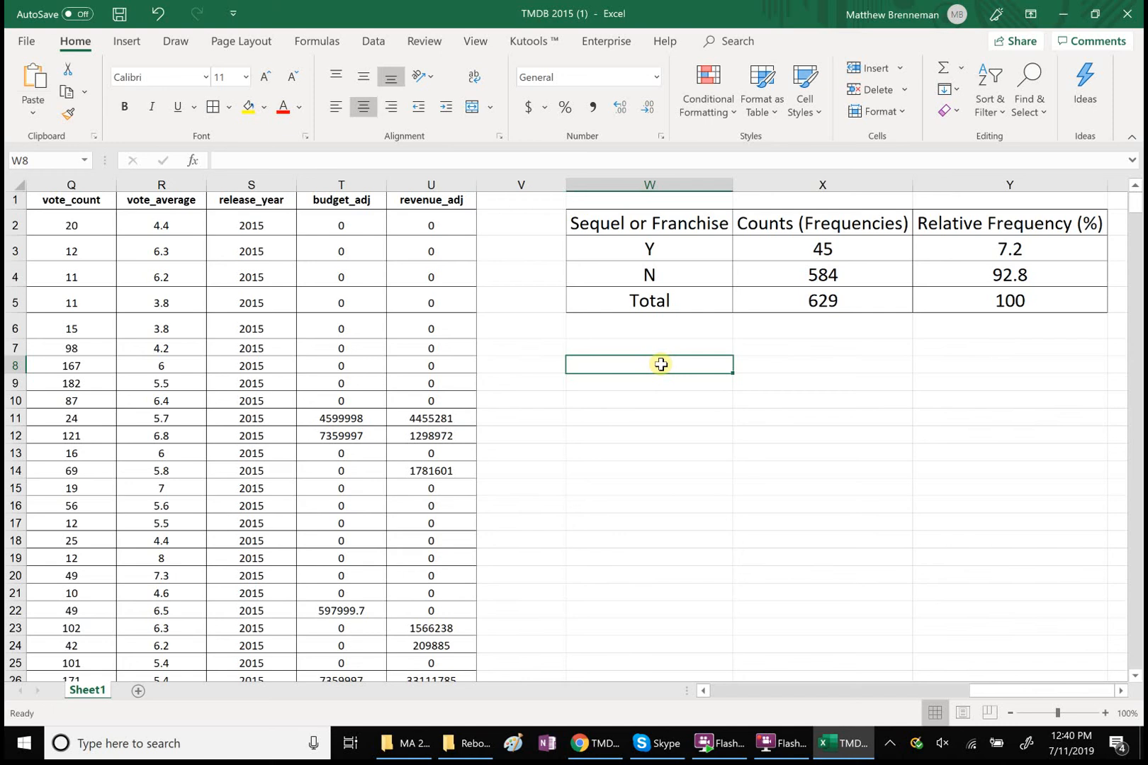
text(# h)
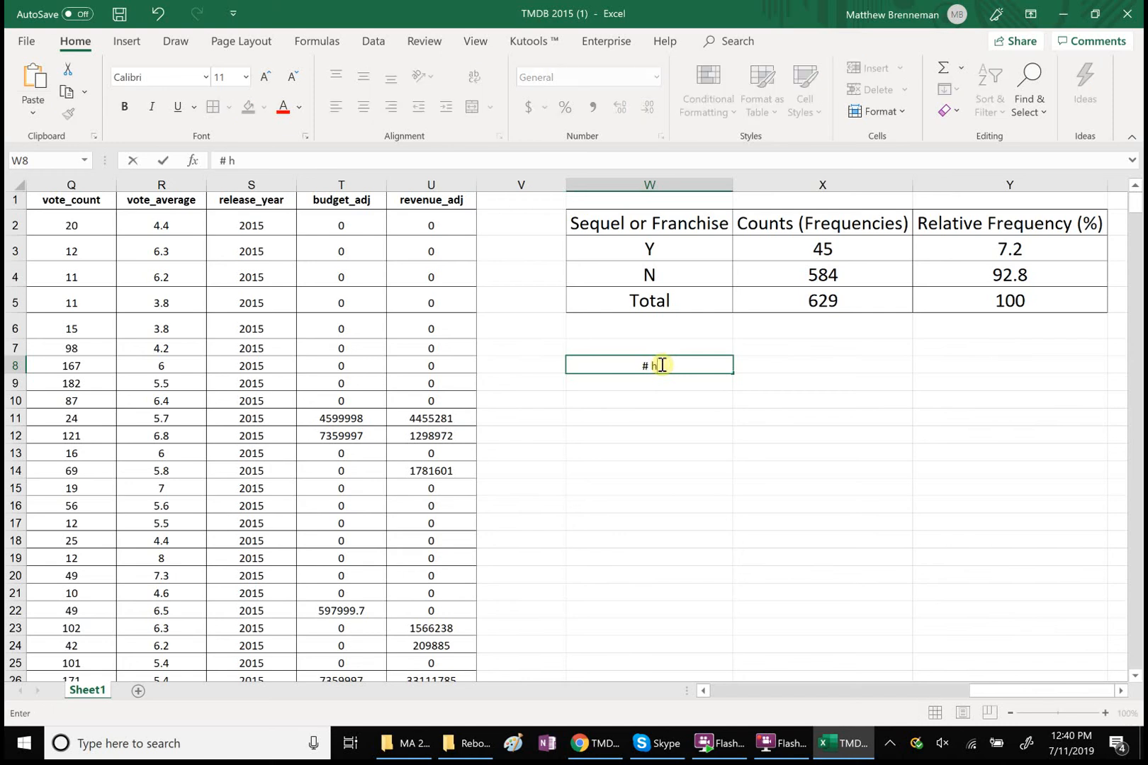
text(orror films)
click(753, 362)
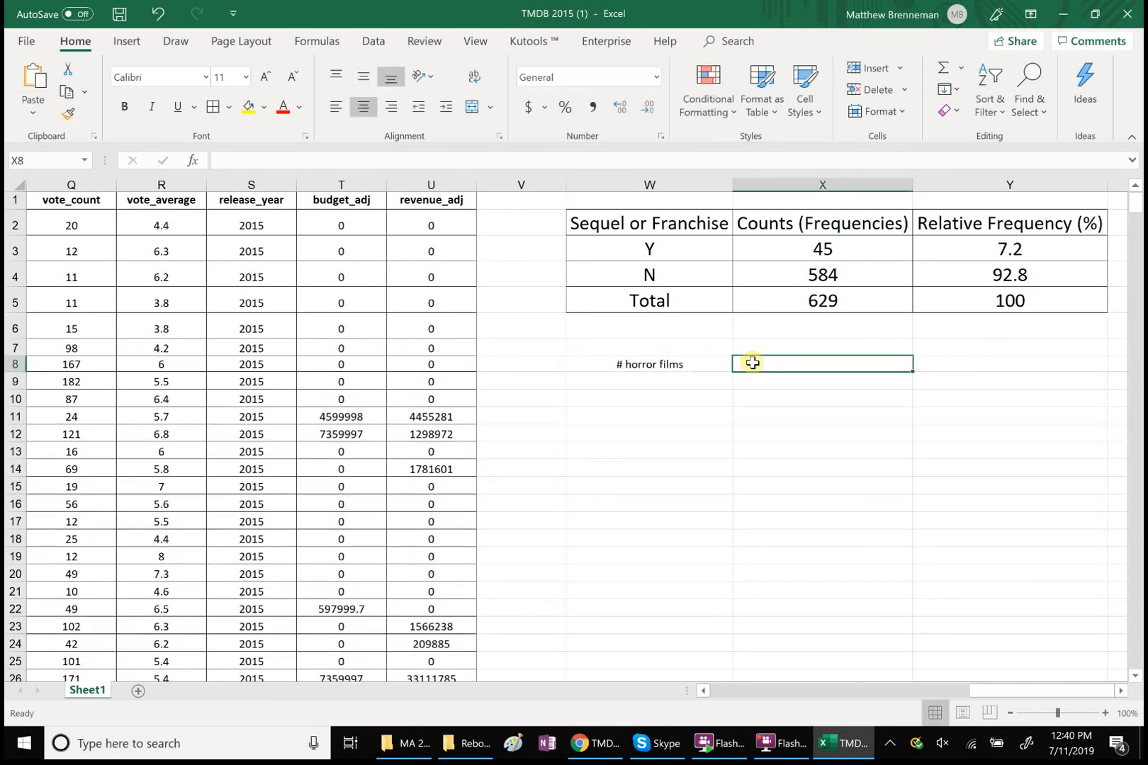
Set the font size of cells V7:X10 around the horror films label to 18
drag(560, 349, 802, 389)
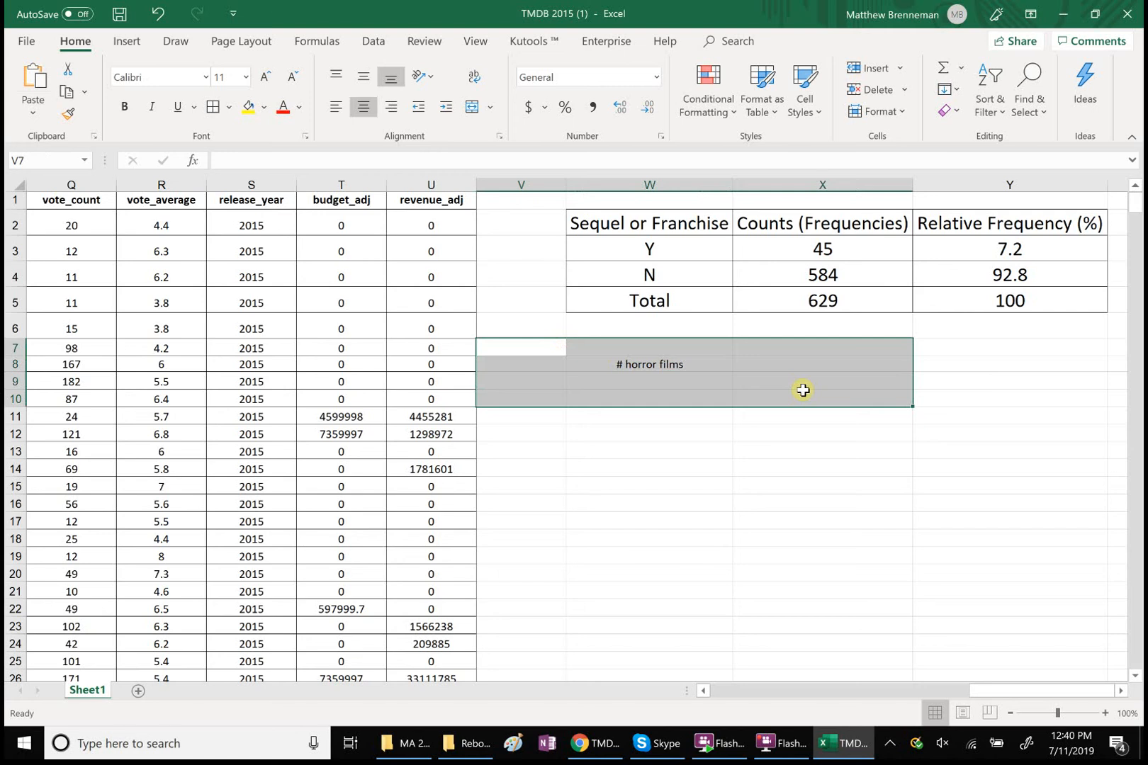
click(245, 78)
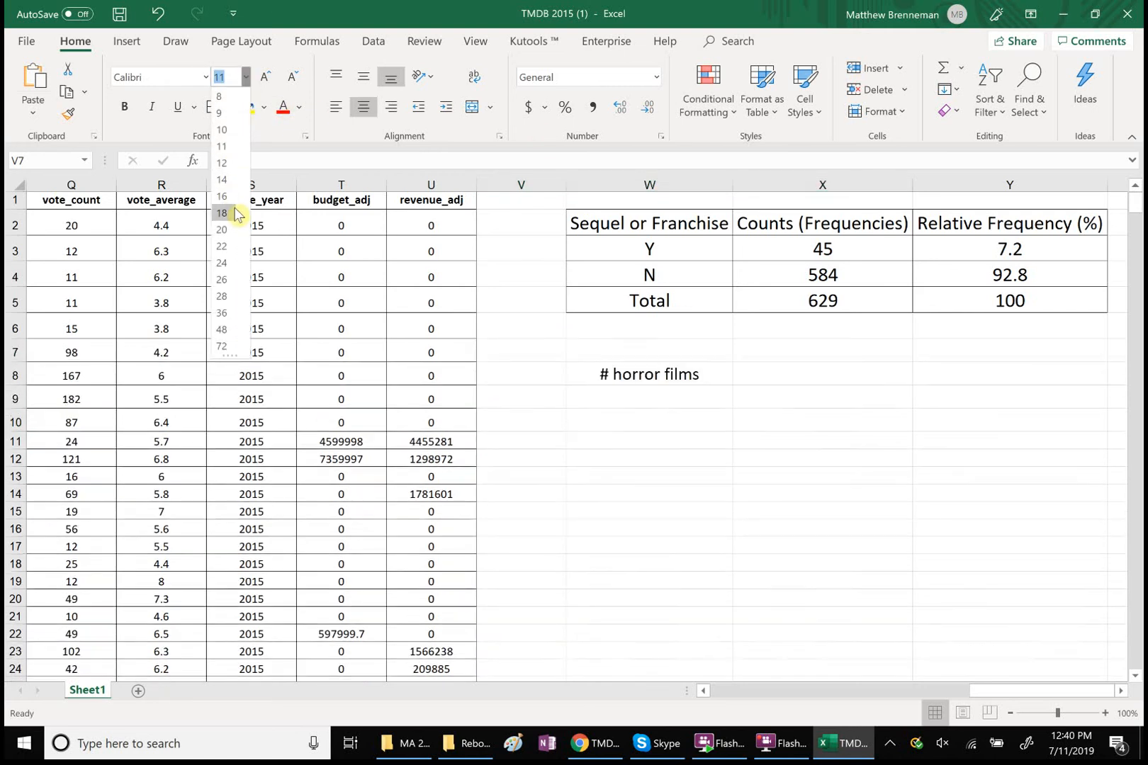
click(222, 214)
Start a COUNTIF formula in X8 with the genres data N2:N630 as its range
click(774, 390)
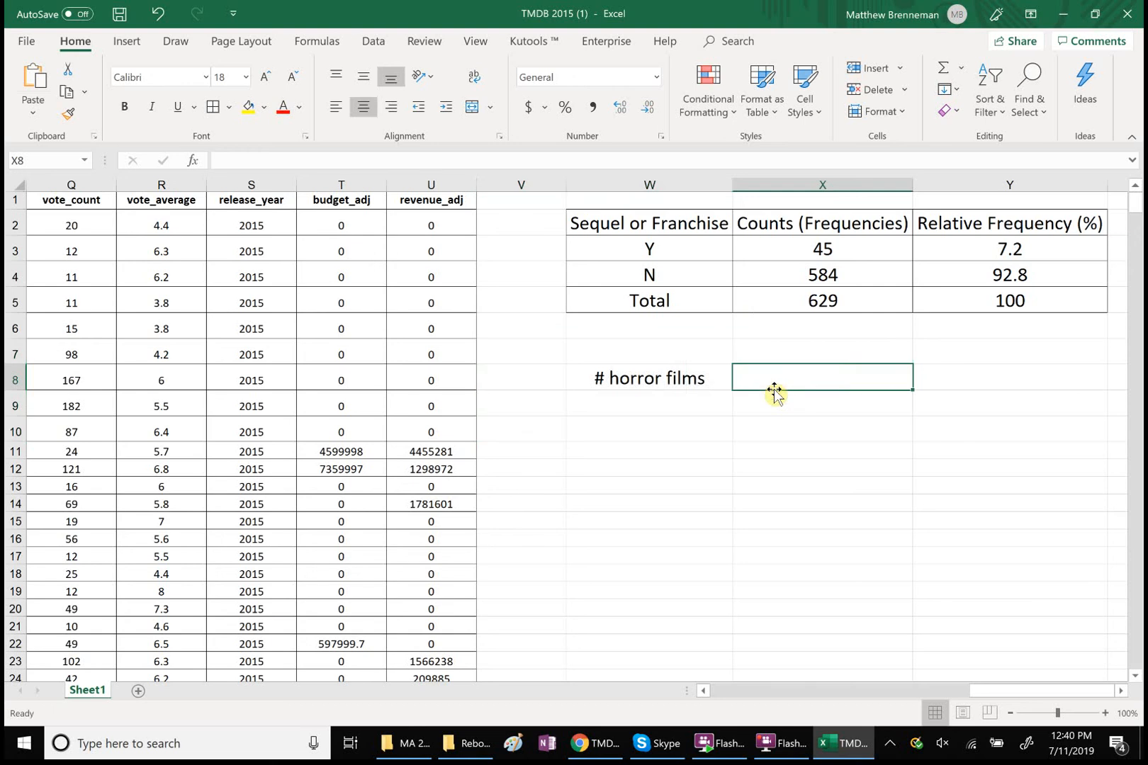
text(=)
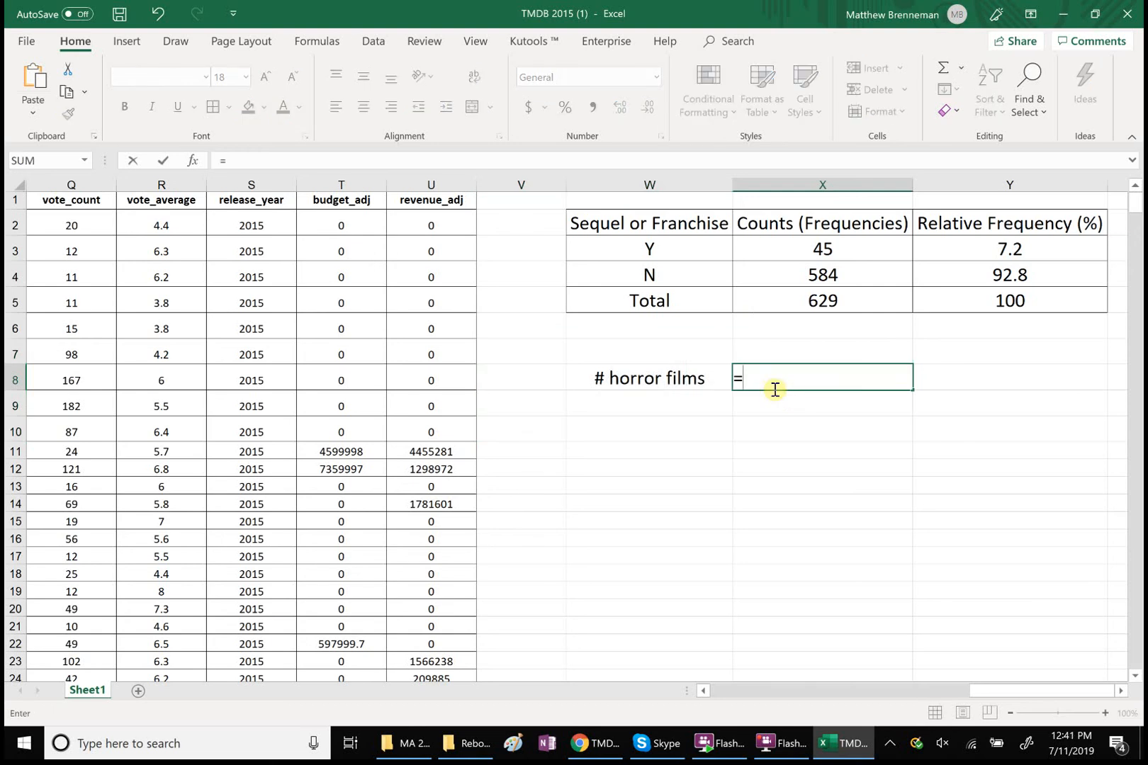
text(count)
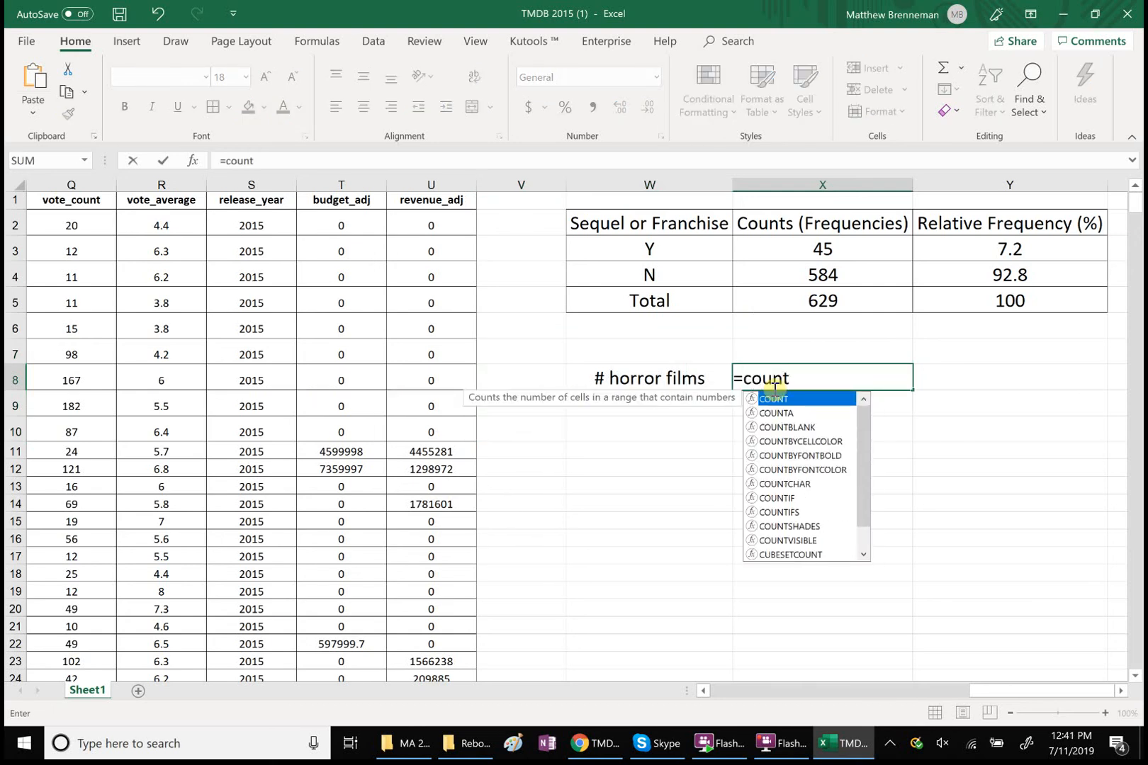
click(777, 497)
double_click(777, 497)
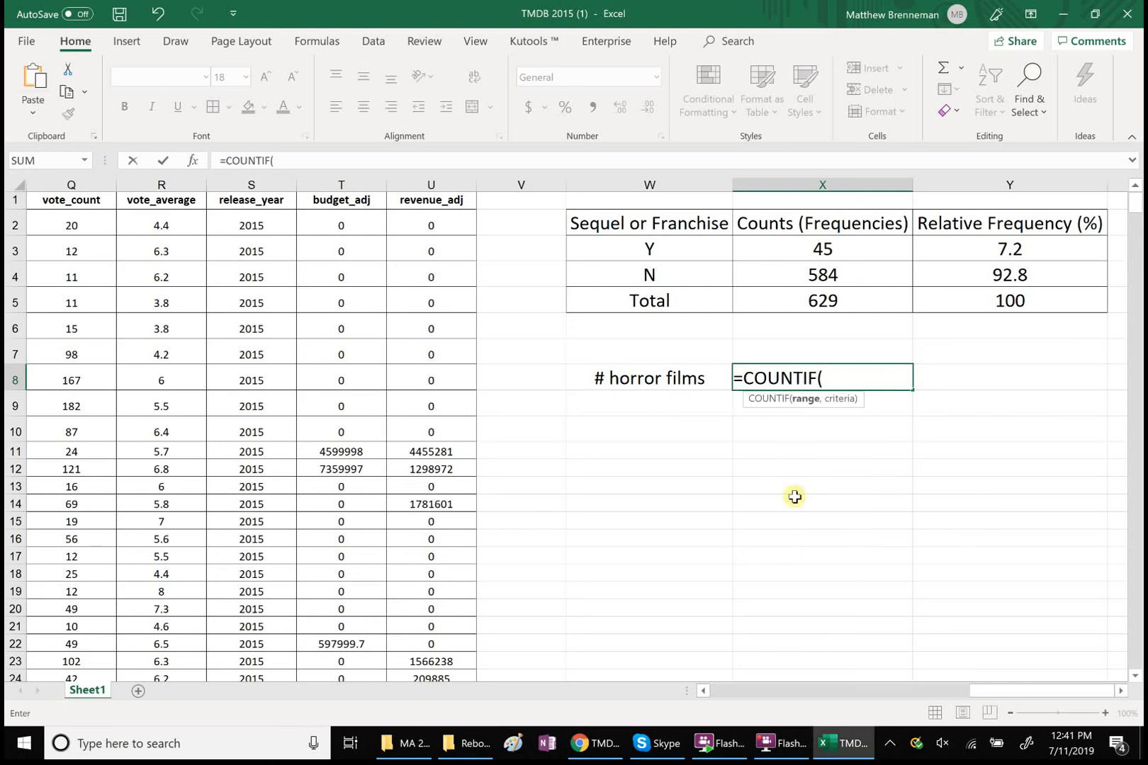
drag(992, 694, 992, 695)
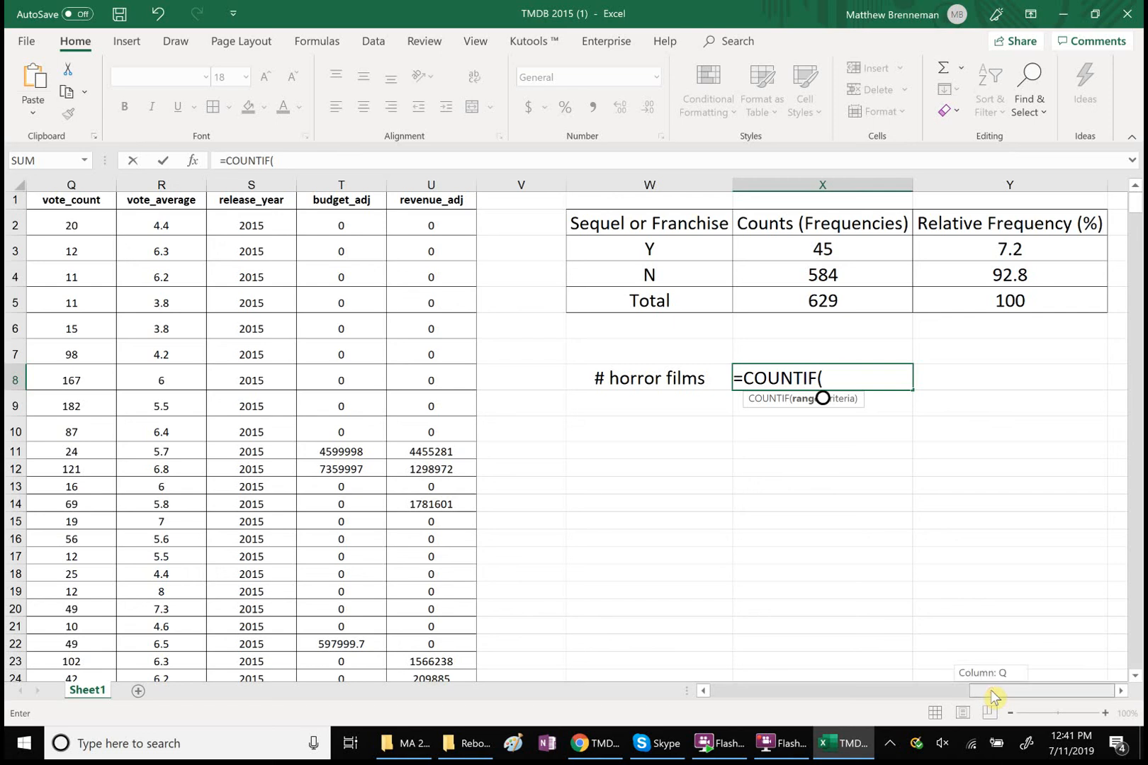
drag(992, 696, 894, 698)
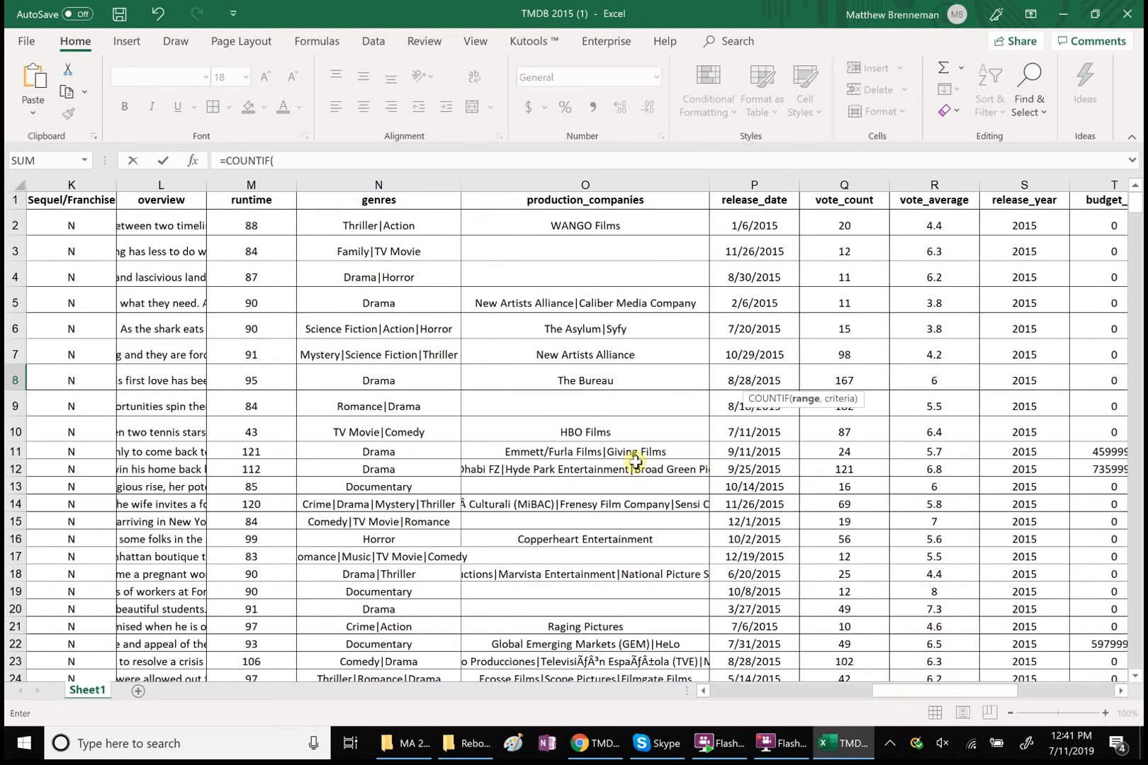
click(380, 224)
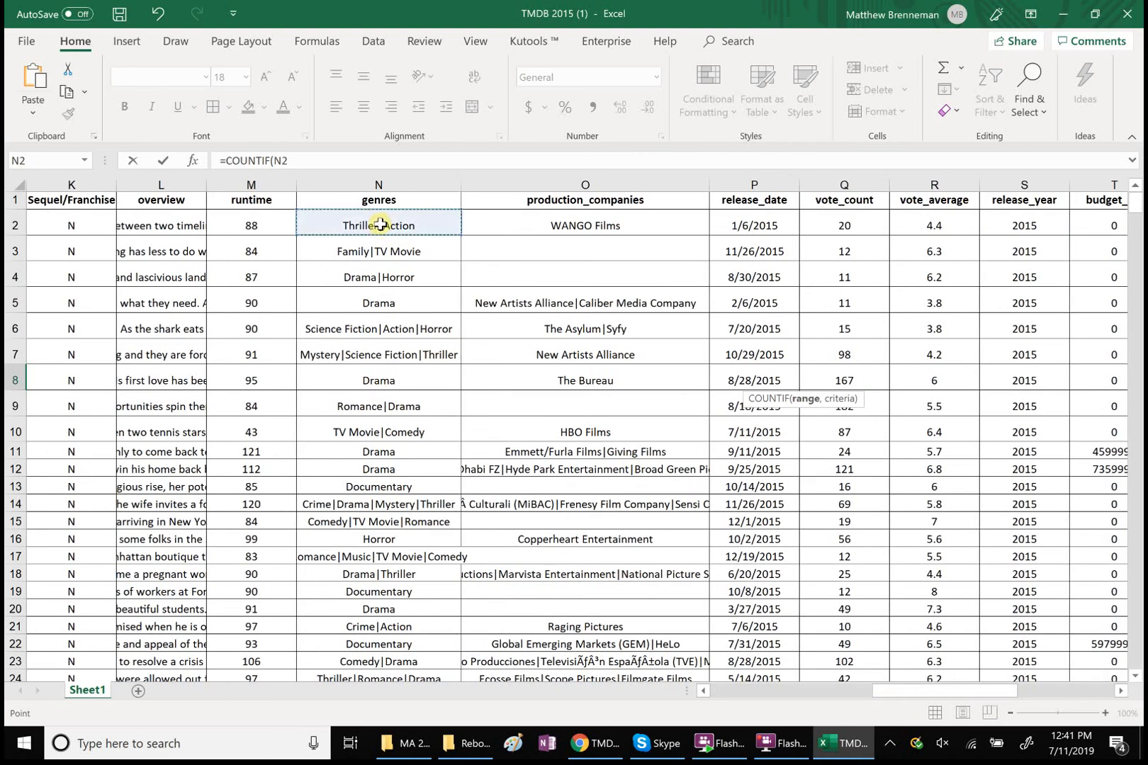
key(ctrl+shift+Down)
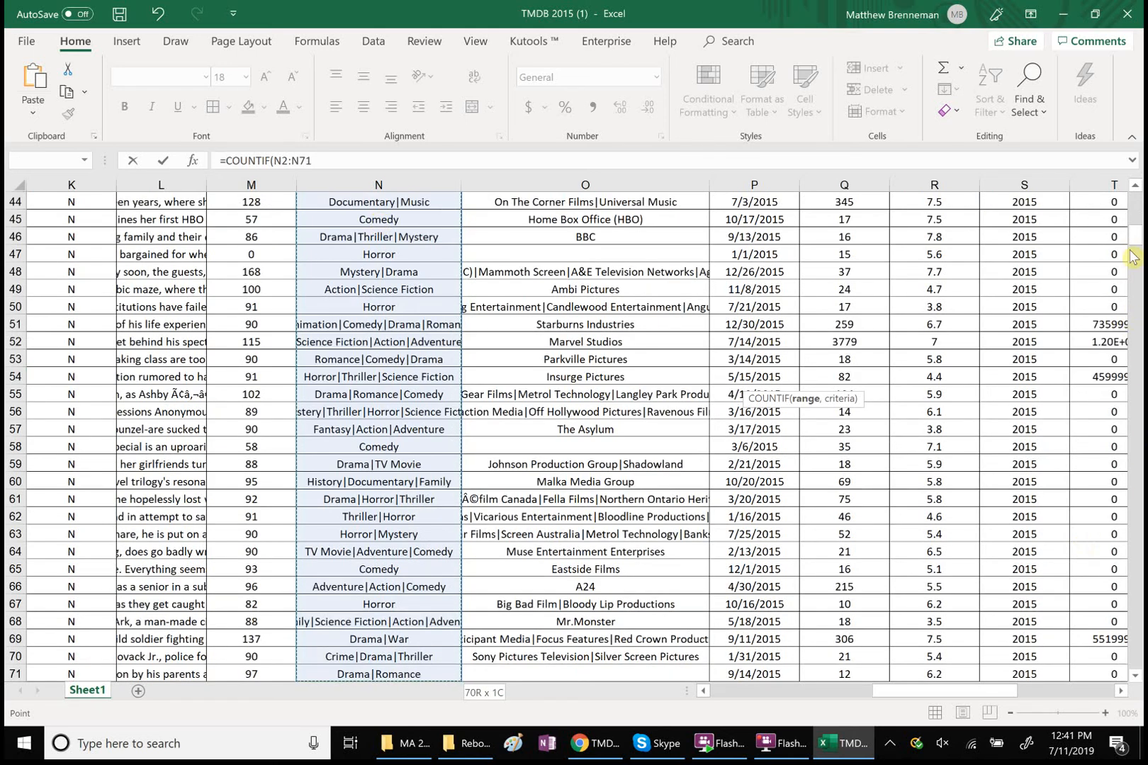
mouse_move(1134, 241)
mouse_down()
mouse_move(1130, 257)
mouse_move(1136, 245)
mouse_up()
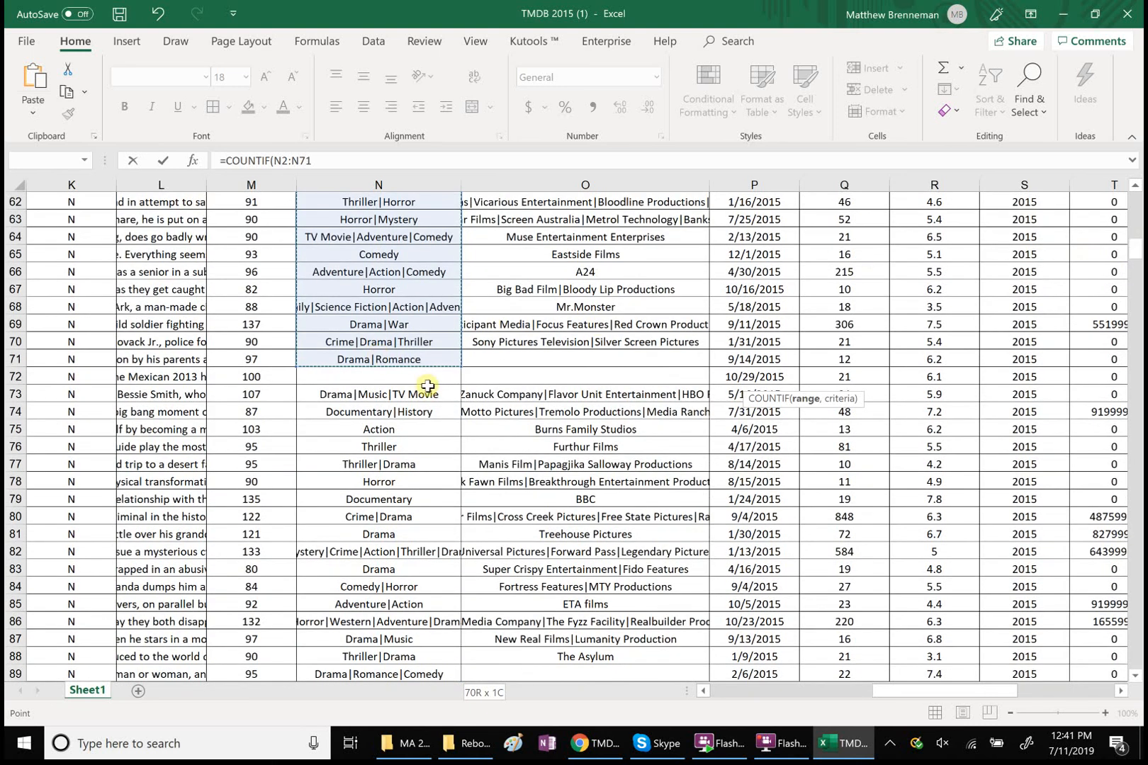
drag(459, 365, 374, 599)
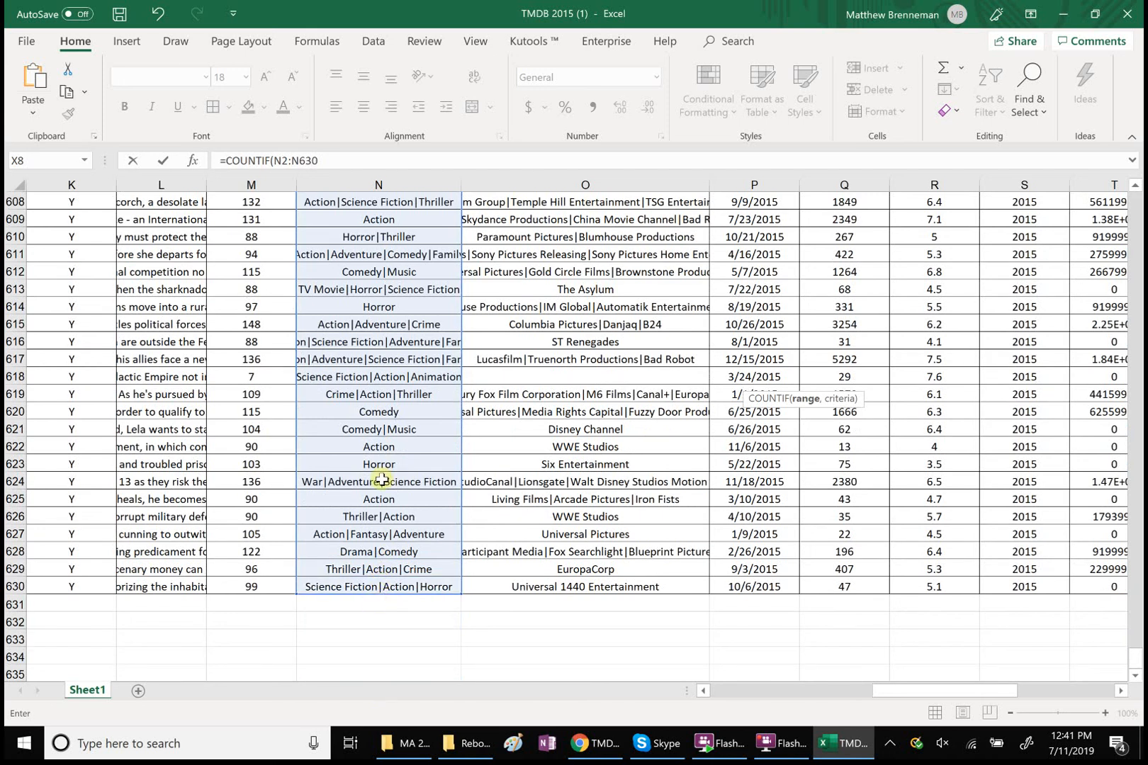
Add the wildcard criterion "*Horror*" to the X8 formula so it reads =COUNTIF(N2:N630,"*Horror*"), and enter it
click(326, 161)
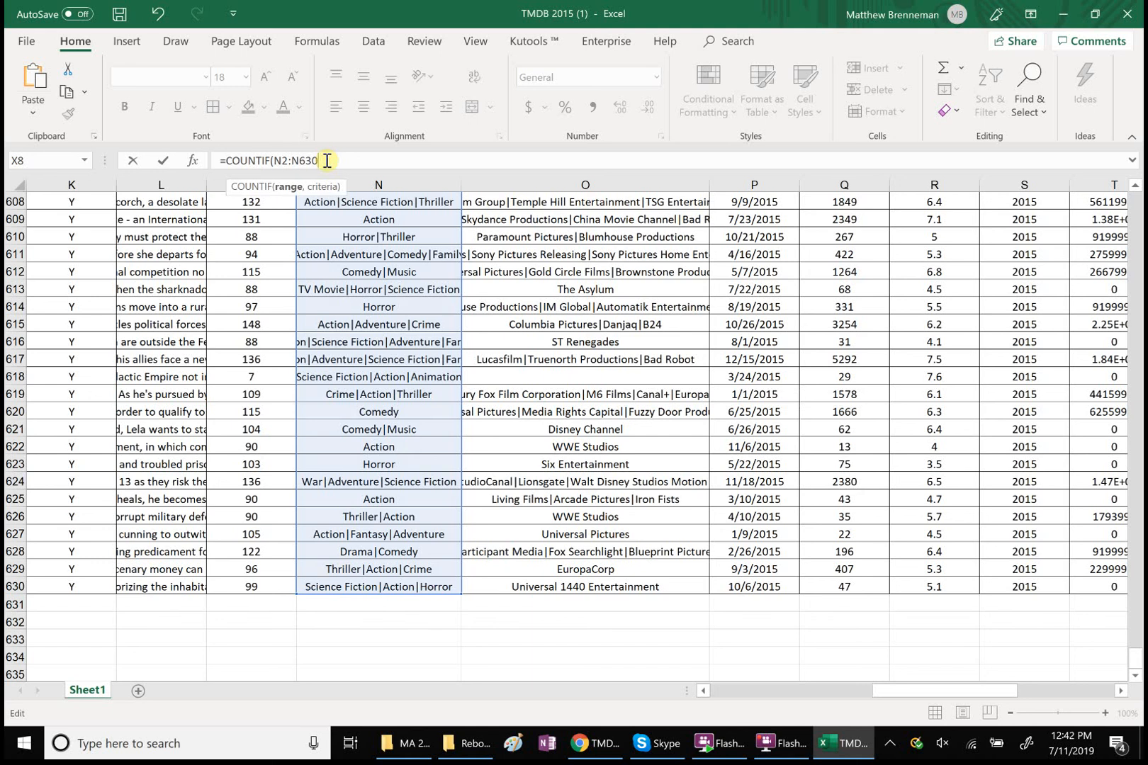
text(,)
text(Horror*)
click(326, 161)
text(*)
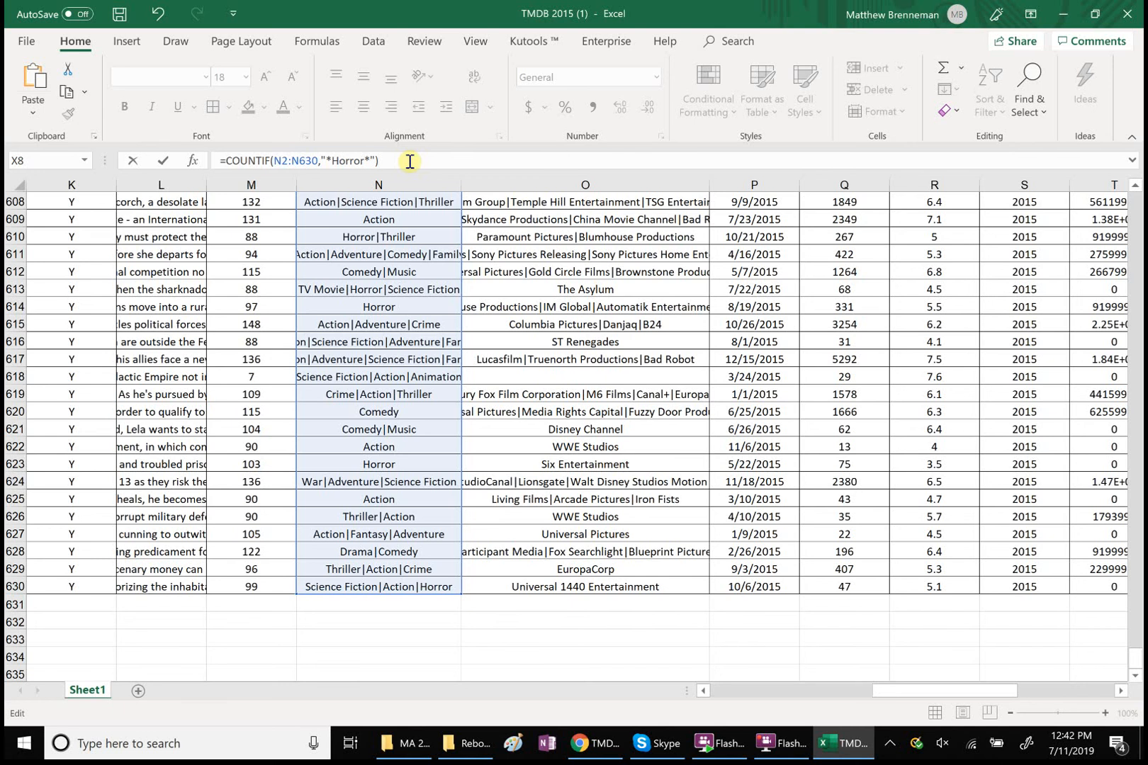
key(Return)
Return to the horror film count in X8 and open its COUNTIF formula to review the range and criterion
drag(1135, 215, 1129, 174)
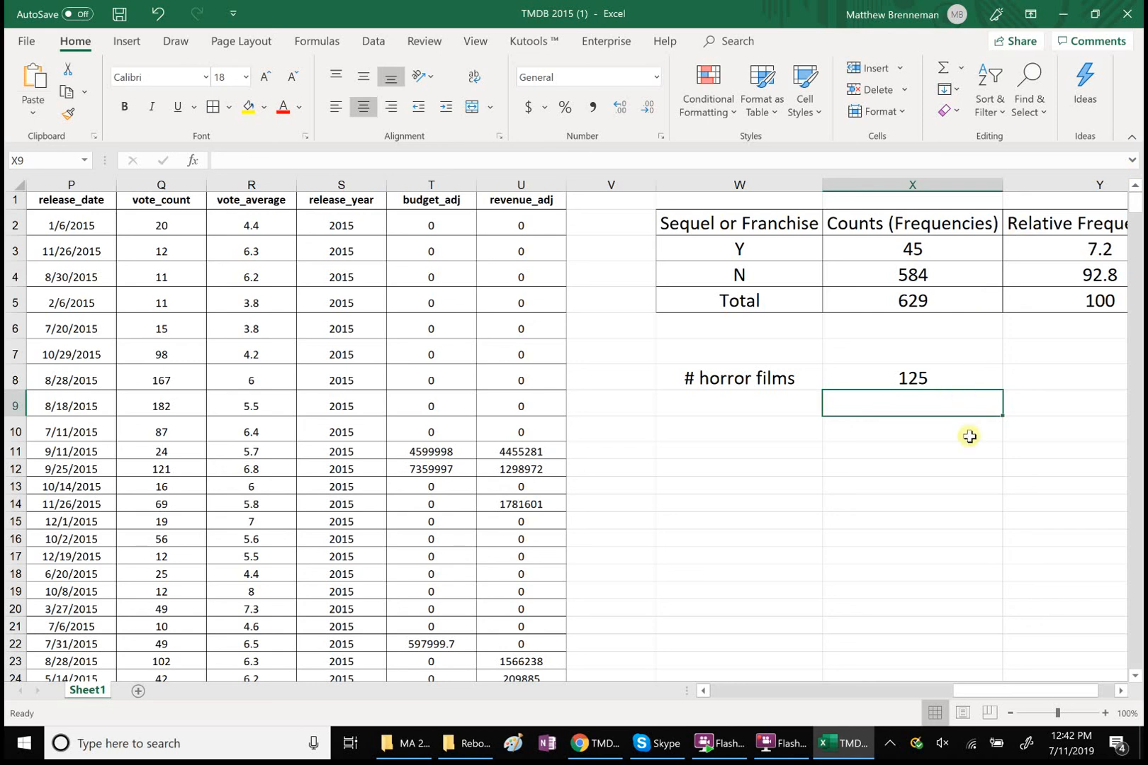
click(952, 374)
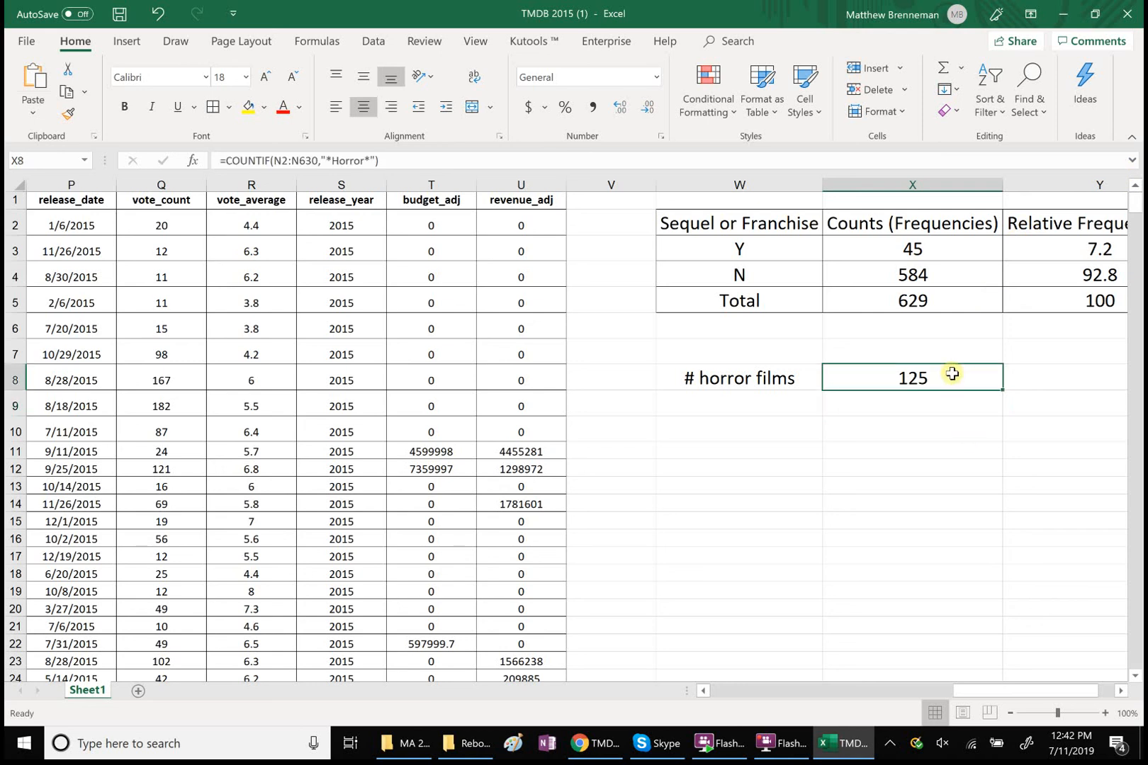
double_click(951, 374)
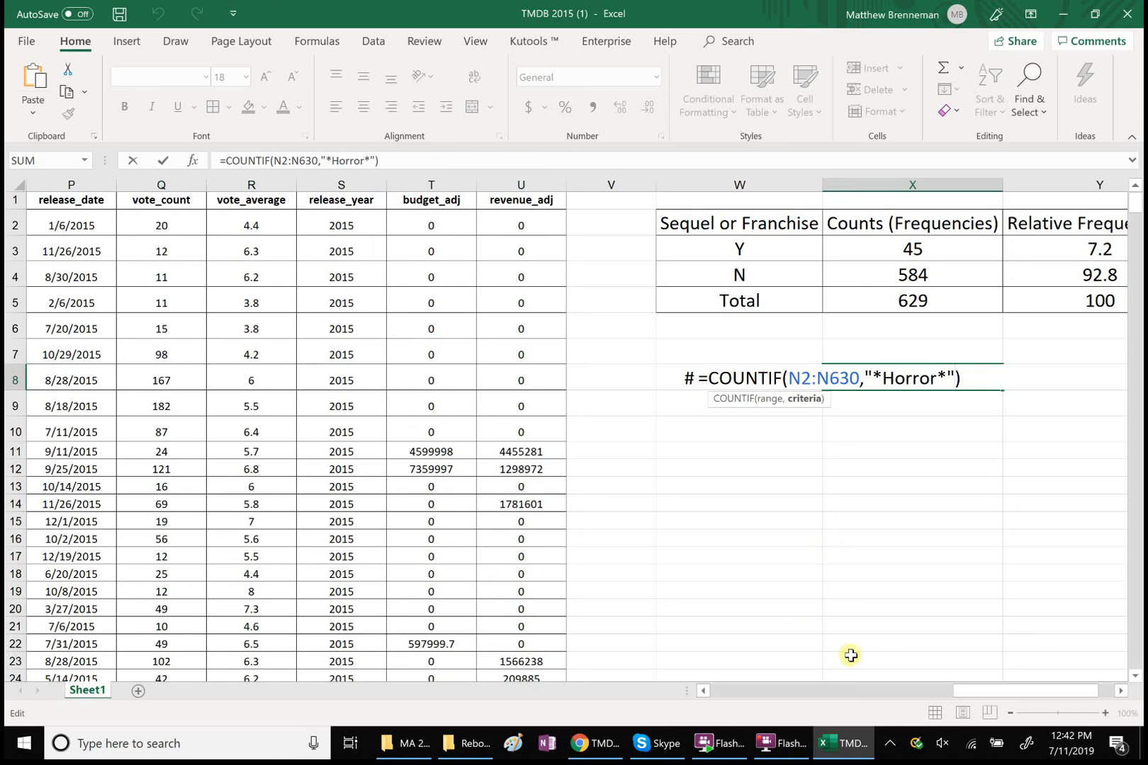
click(777, 744)
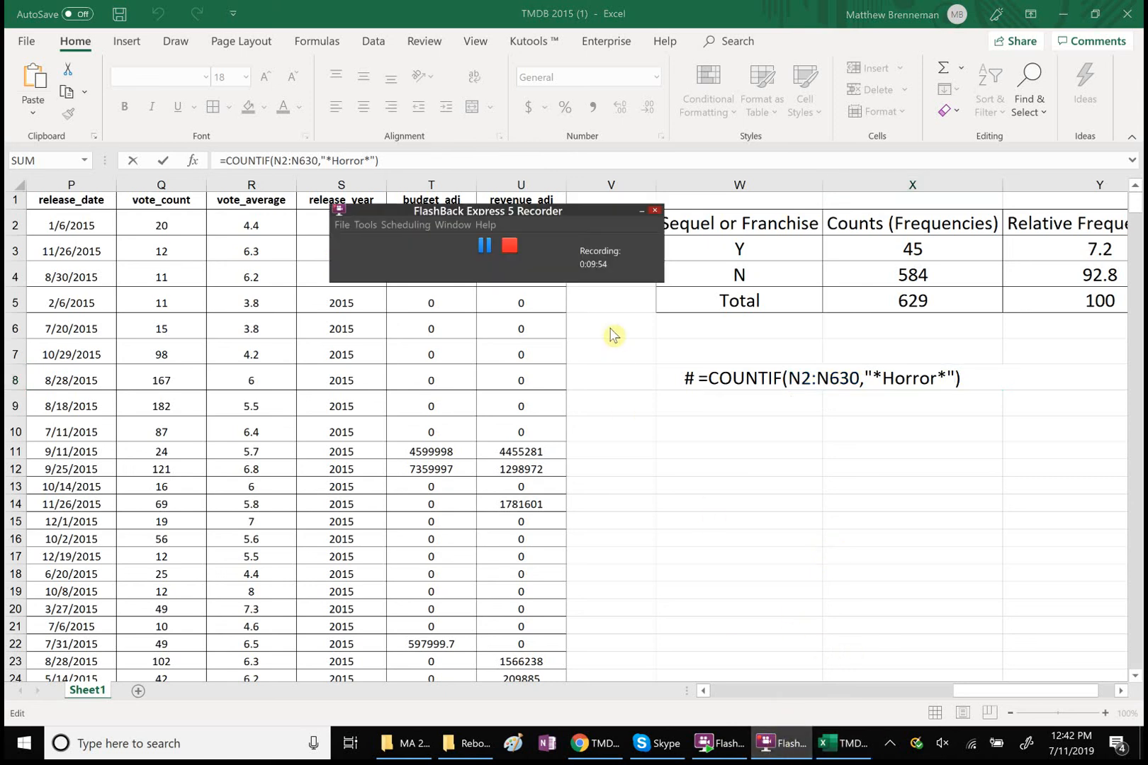